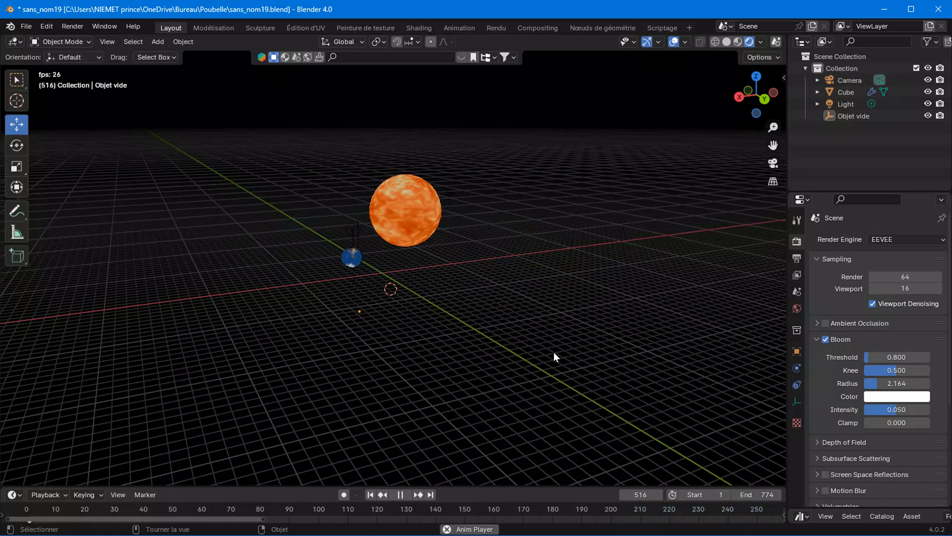
Step: Stop the animation playback and start a new General file without saving the current scene
scroll(408, 109, "up", 1)
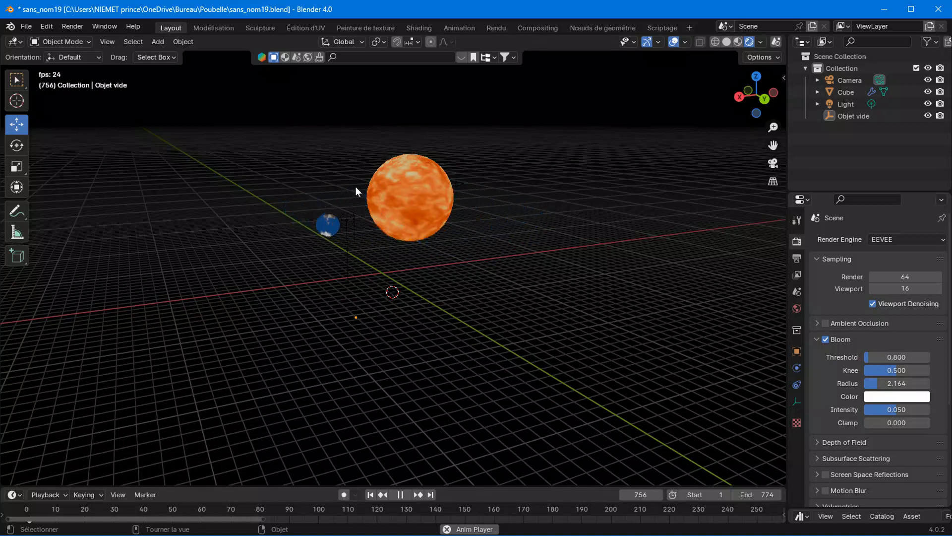
key("space")
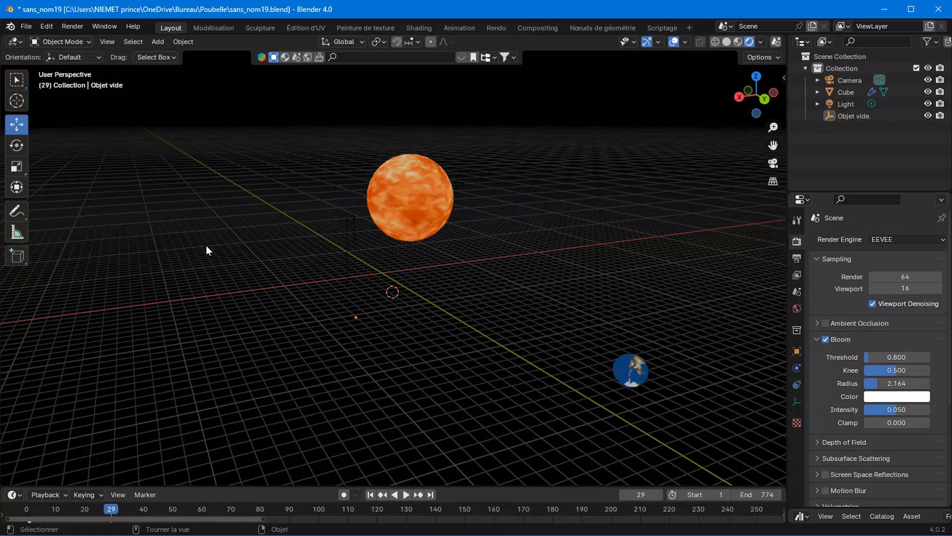
left_click(26, 27)
mouse_move(45, 40)
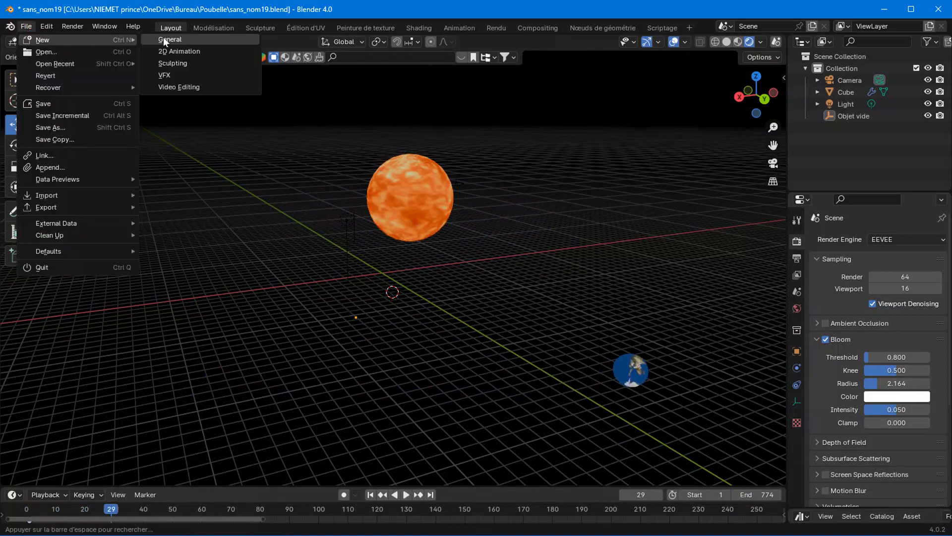
left_click(165, 42)
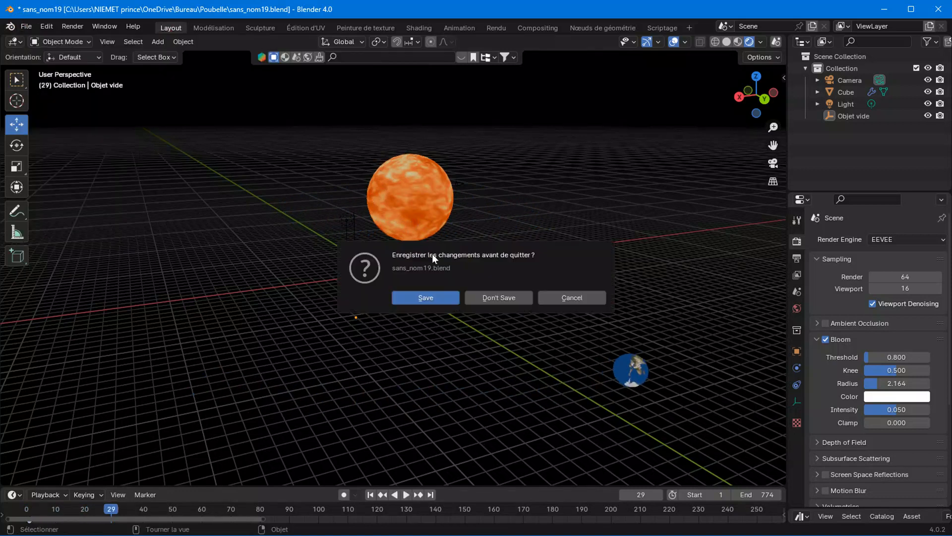
left_click(494, 298)
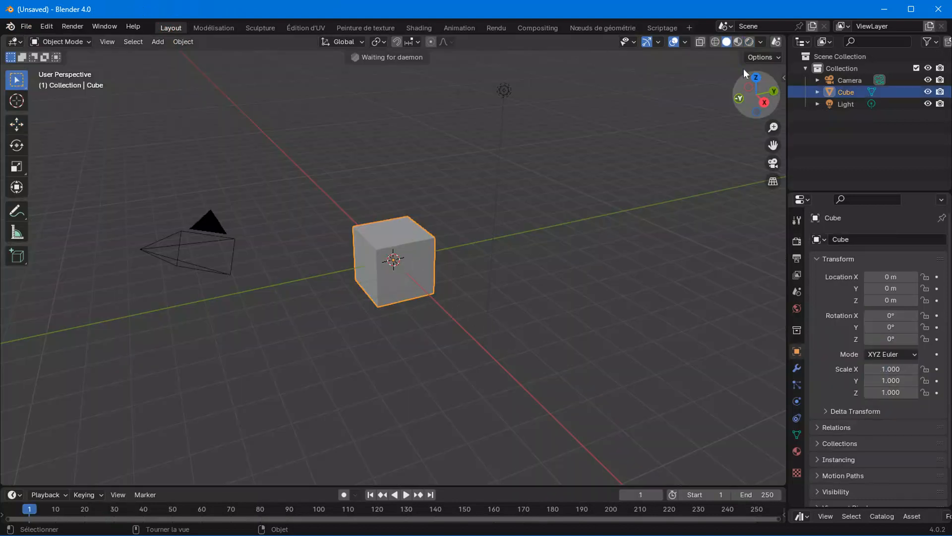
Step: Open the geometry nodes workspace and create a new node tree on the default cube
left_click(615, 28)
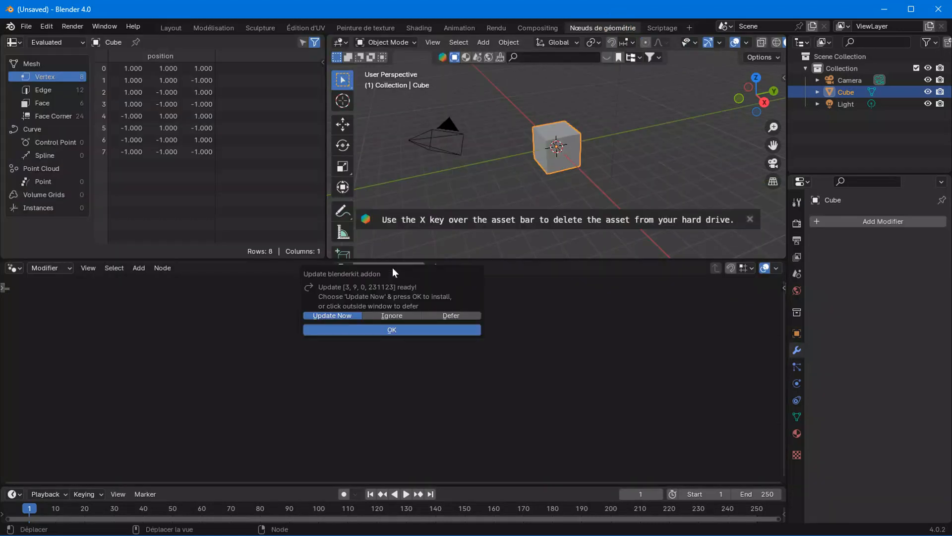
left_click(392, 268)
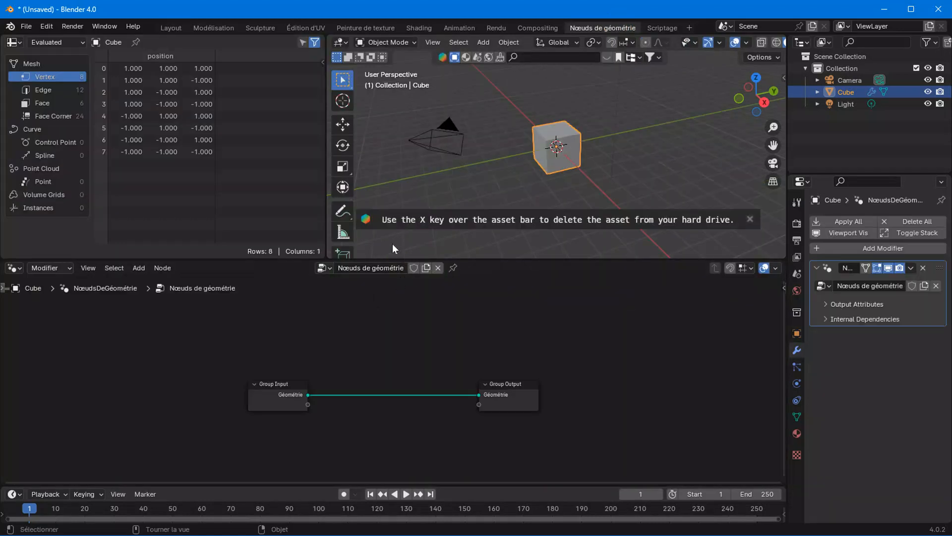
Step: Change the spreadsheet area to an Image Editor and load the sketch sans_nom5.png from the Pictures folder
left_click(13, 42)
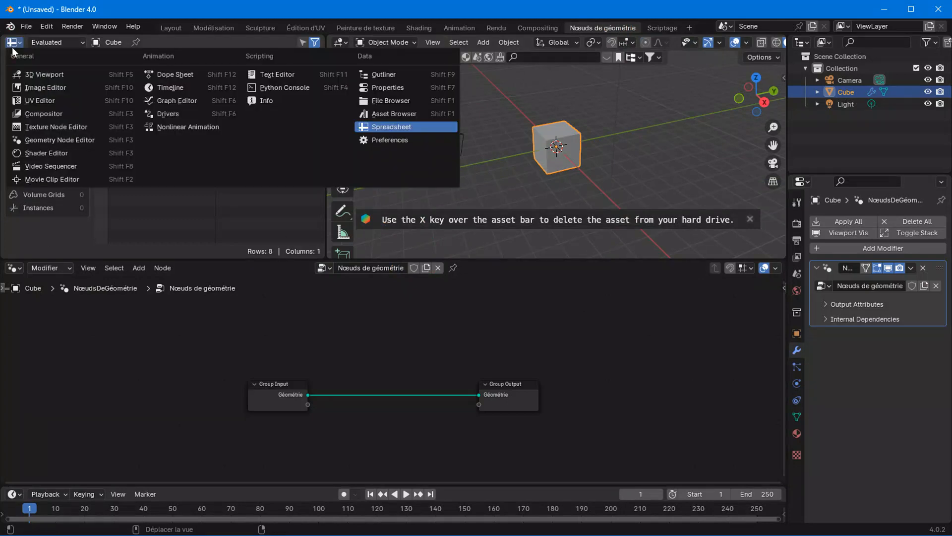
left_click(54, 87)
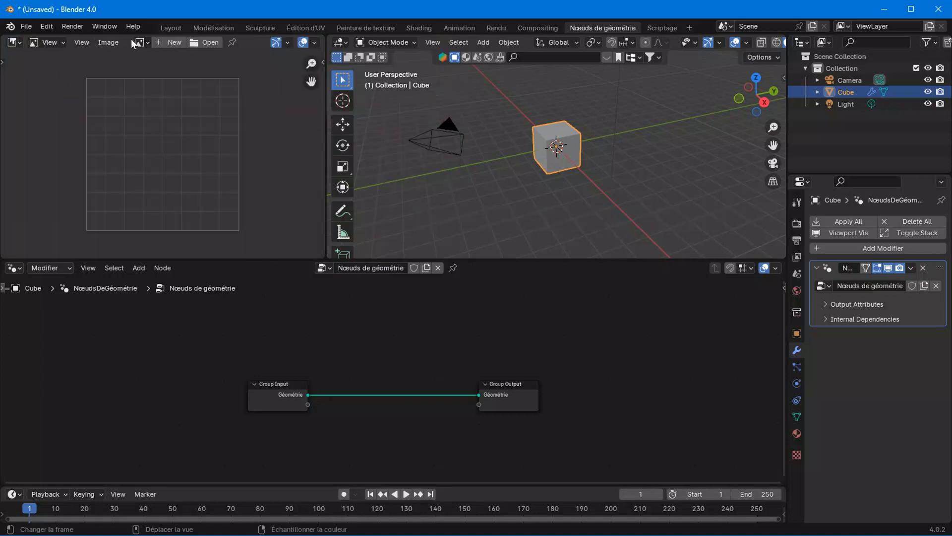
left_click(204, 42)
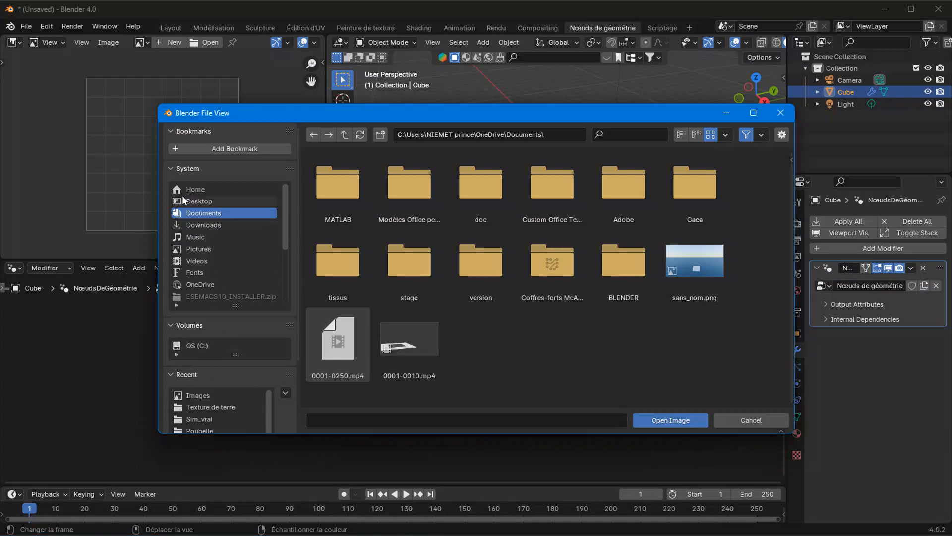
left_click(214, 247)
left_click(484, 266)
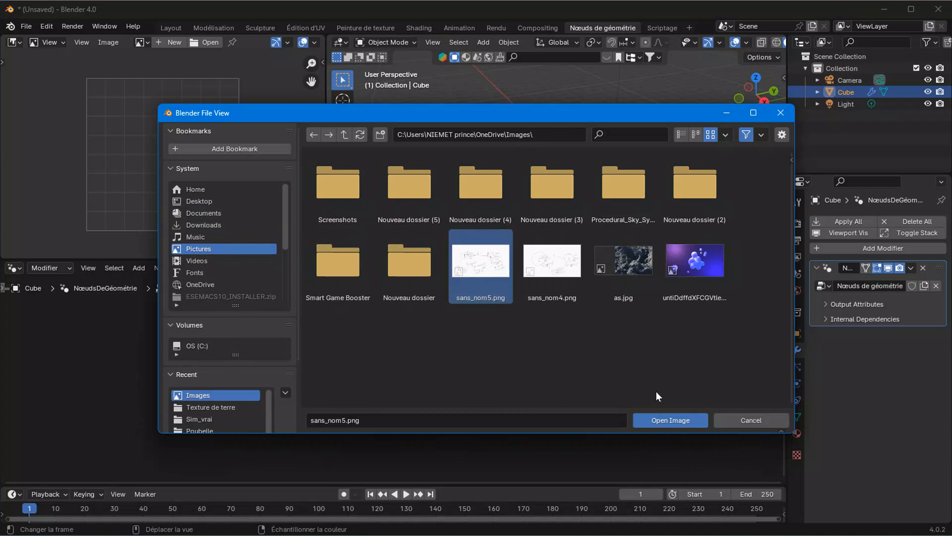
left_click(664, 420)
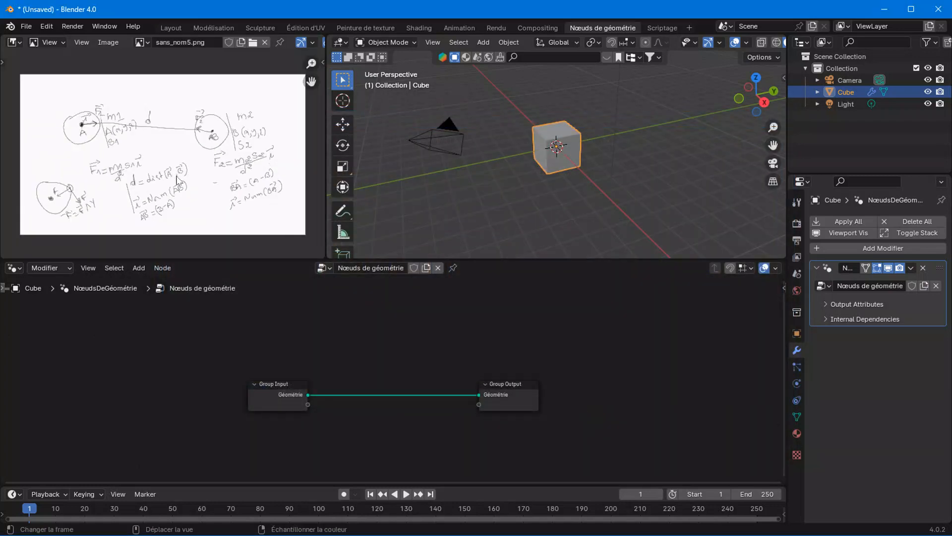
scroll(177, 180, "up", 1)
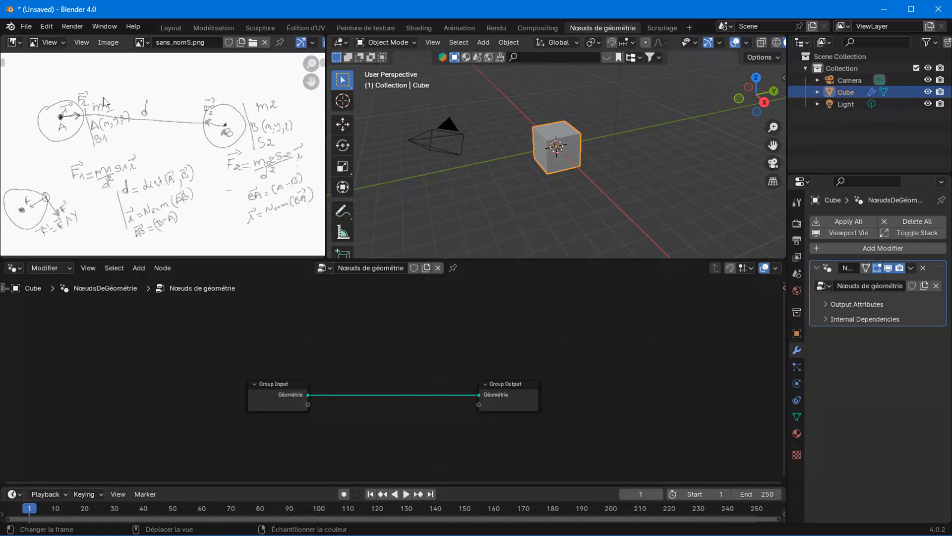
scroll(128, 152, "up", 2)
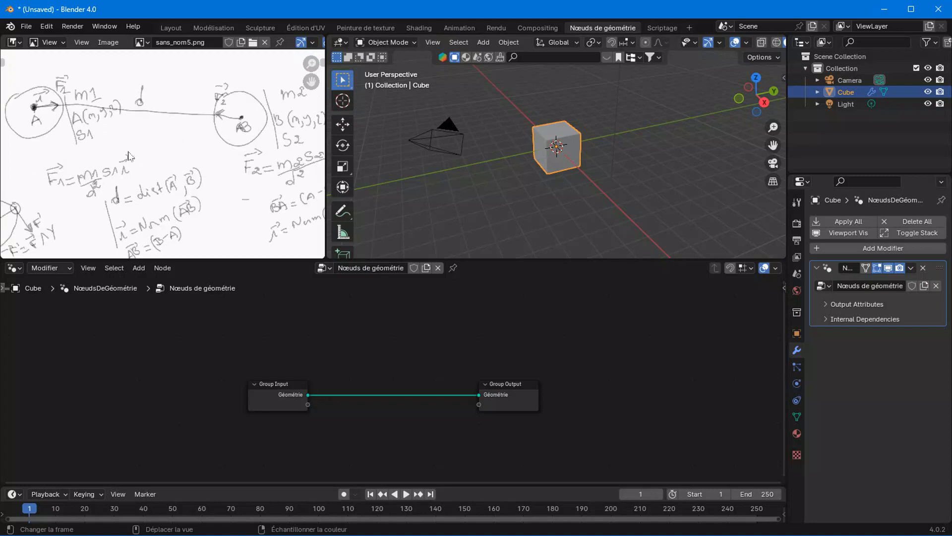
scroll(130, 154, "down", 2)
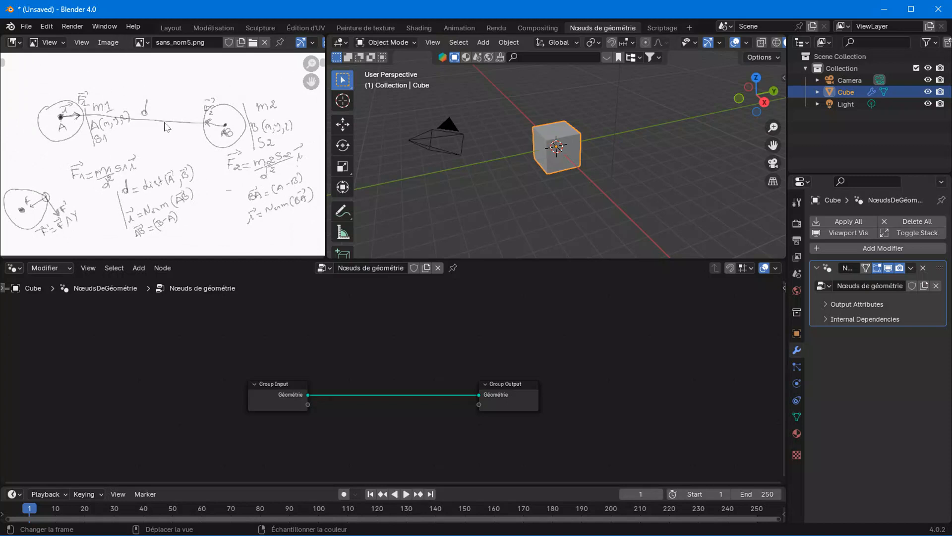
Step: Disconnect the Group Input node from the Group Output and delete it
scroll(323, 410, "up", 2)
middle_click_drag(371, 413, 296, 385)
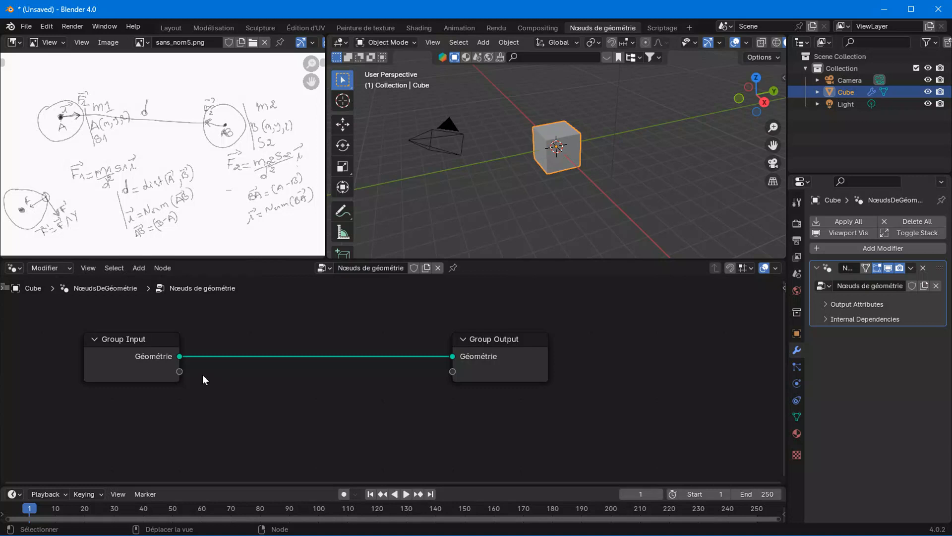
left_click_drag(452, 357, 298, 357)
left_click(144, 357)
key("x")
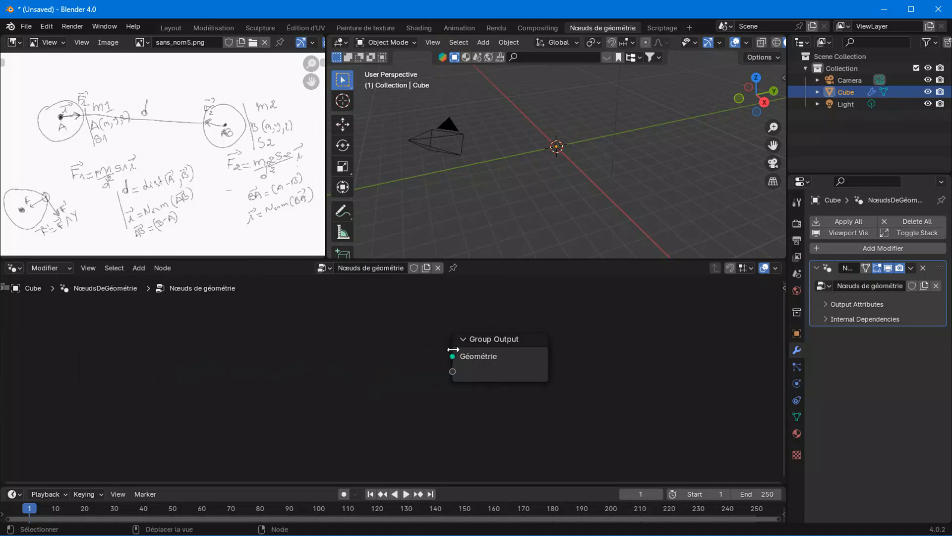
Step: Add a UV Sphere node with its Mesh output linked to the Group Output's geometry
left_click_drag(452, 351, 73, 382)
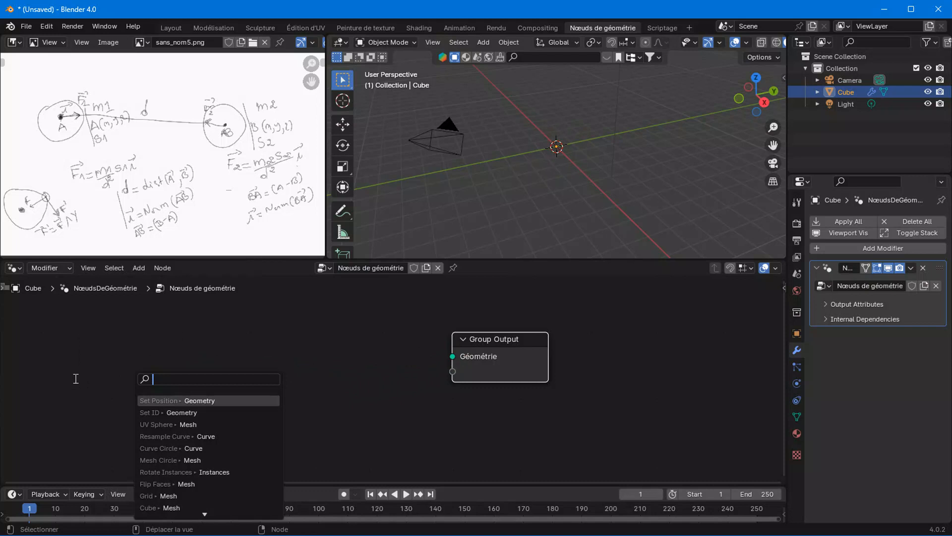
type("uv")
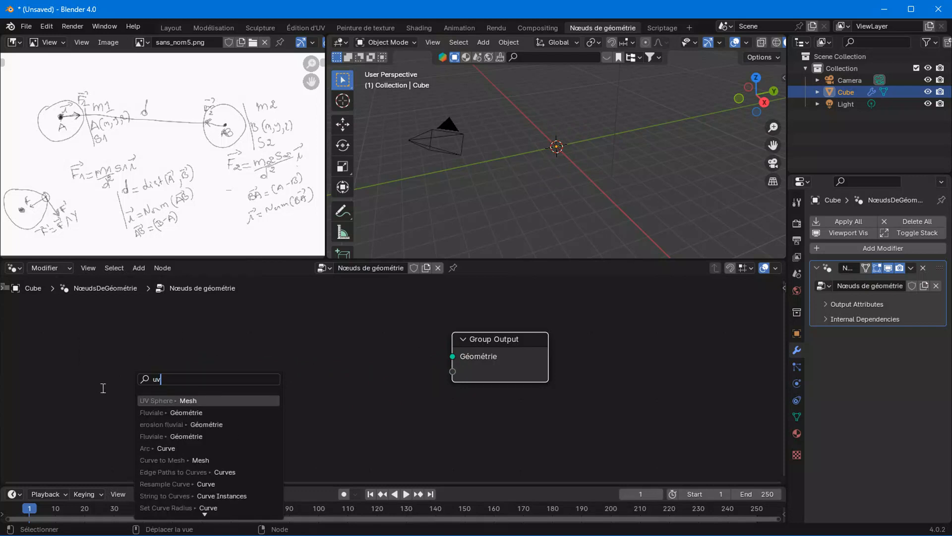
left_click(147, 400)
left_click(61, 364)
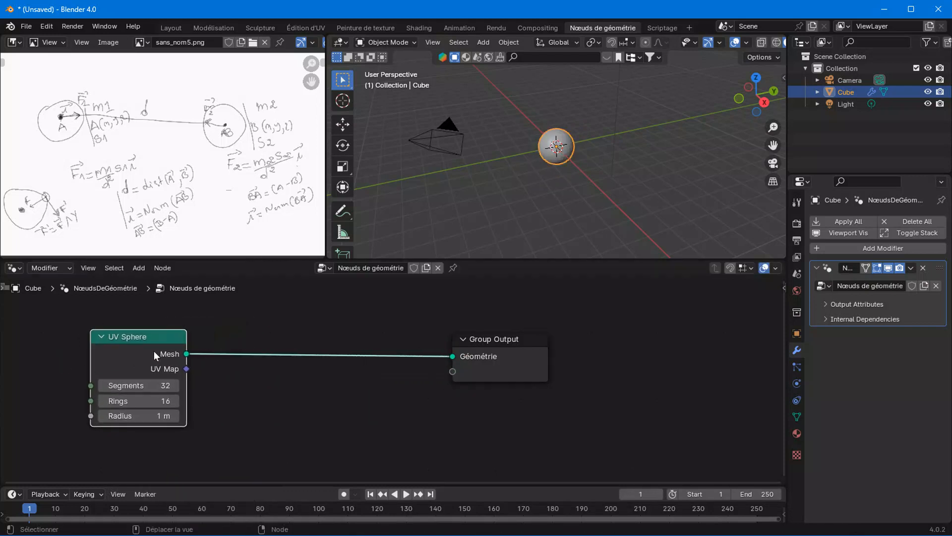
Step: Duplicate the UV Sphere node below the original and combine both meshes with a Join Geometry node feeding the output
scroll(180, 357, "down", 2)
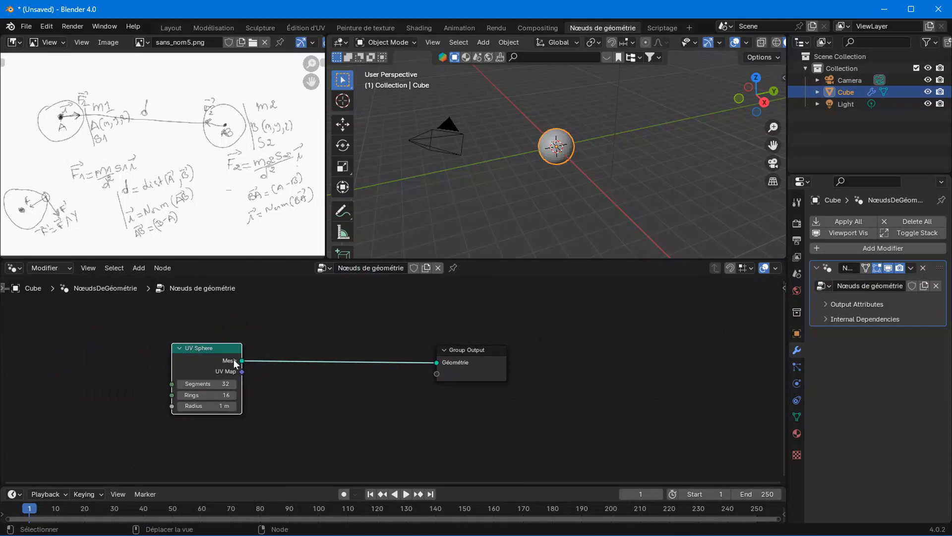
key("shift+d")
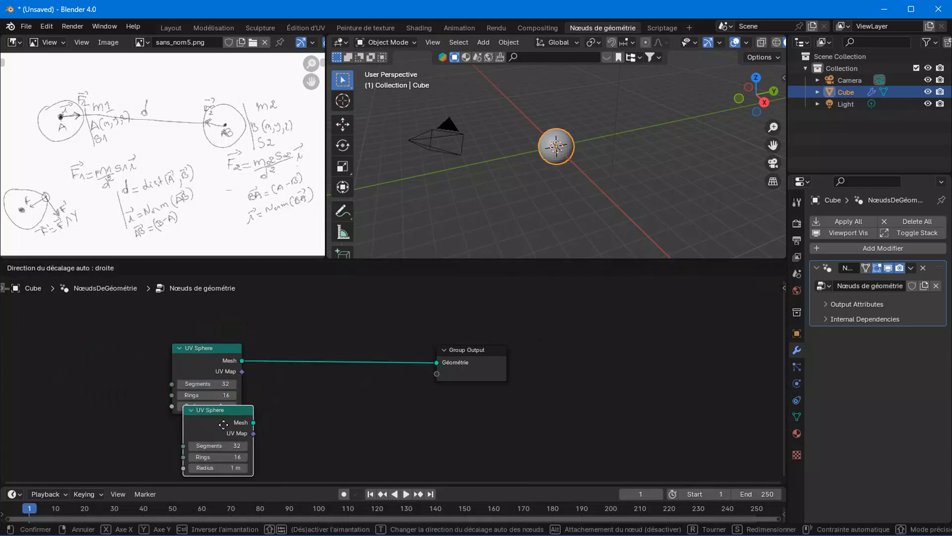
left_click(209, 442)
right_click_drag(203, 382, 204, 473, "ctrl+shift")
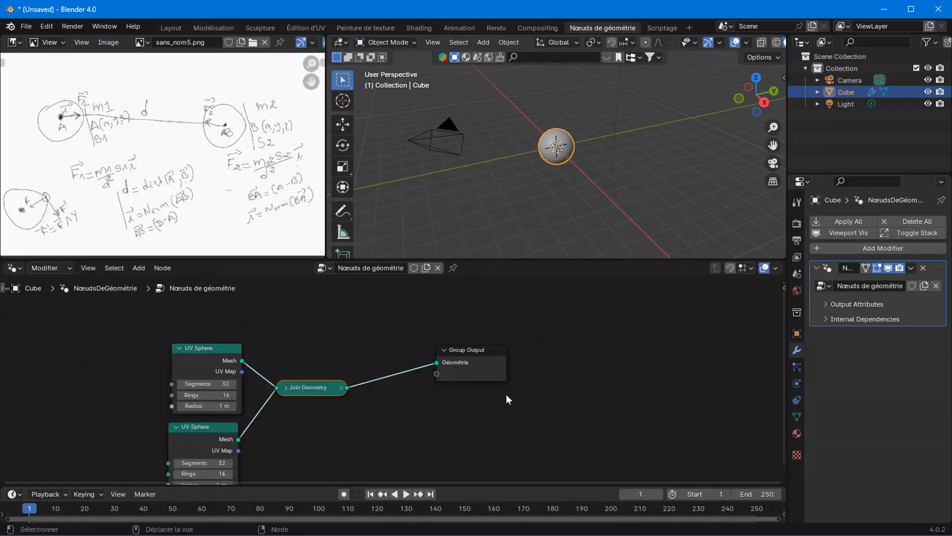
Step: Make room in the node tree and insert a Set Position node between each UV Sphere and the Join Geometry node
left_click_drag(478, 377, 398, 401)
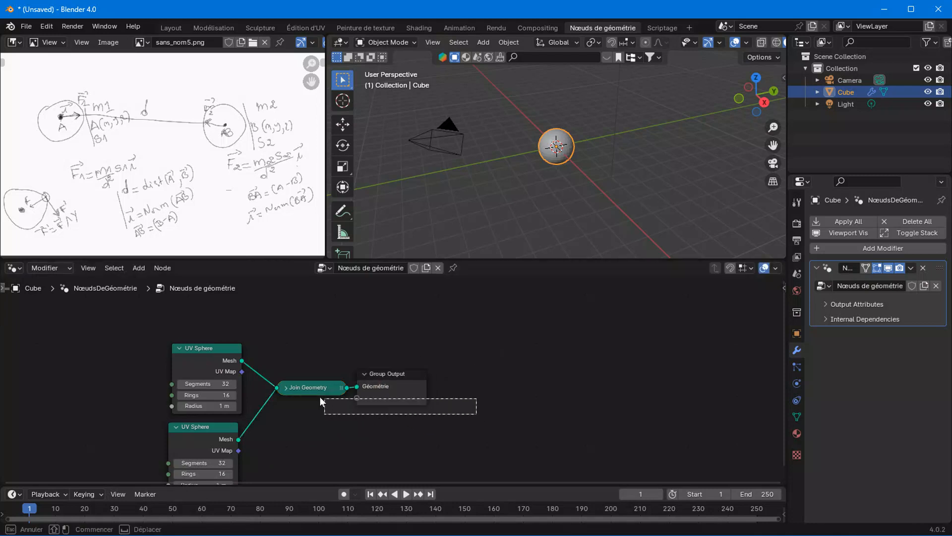
left_click_drag(313, 389, 526, 389)
right_click(311, 374)
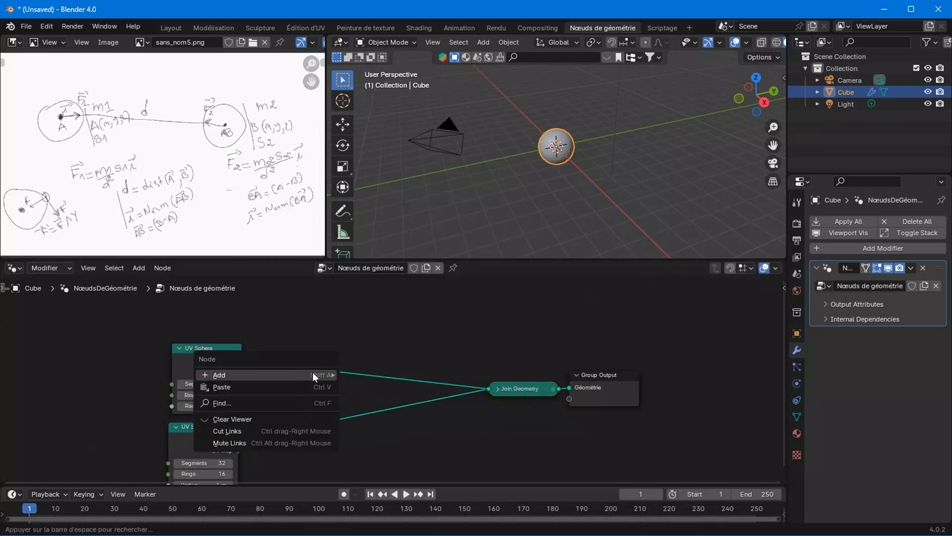
mouse_move(312, 374)
mouse_move(377, 210)
mouse_move(510, 234)
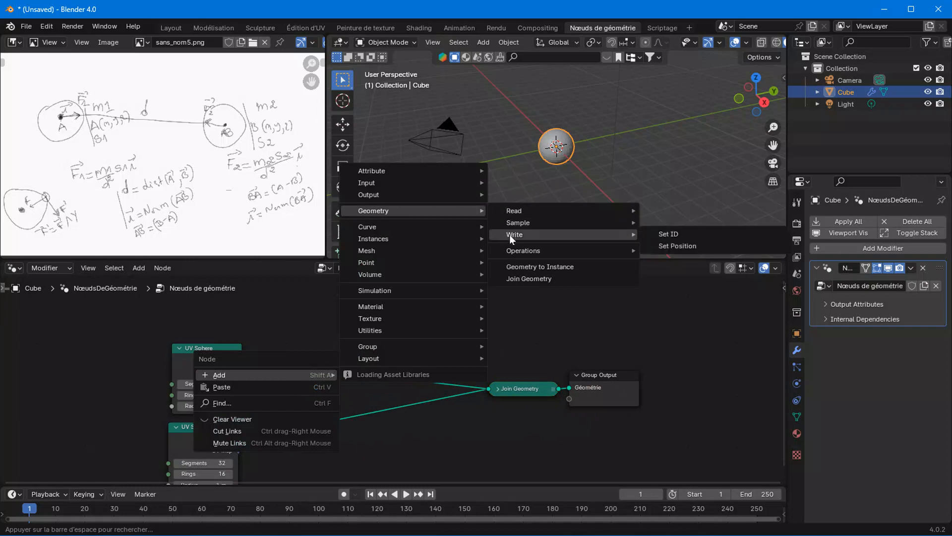
left_click(655, 245)
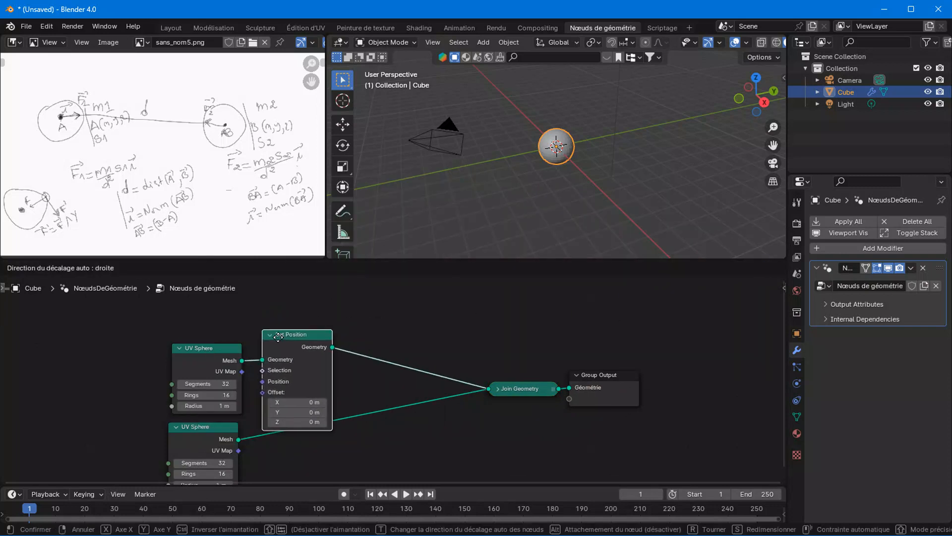
left_click(278, 337)
key("shift+d")
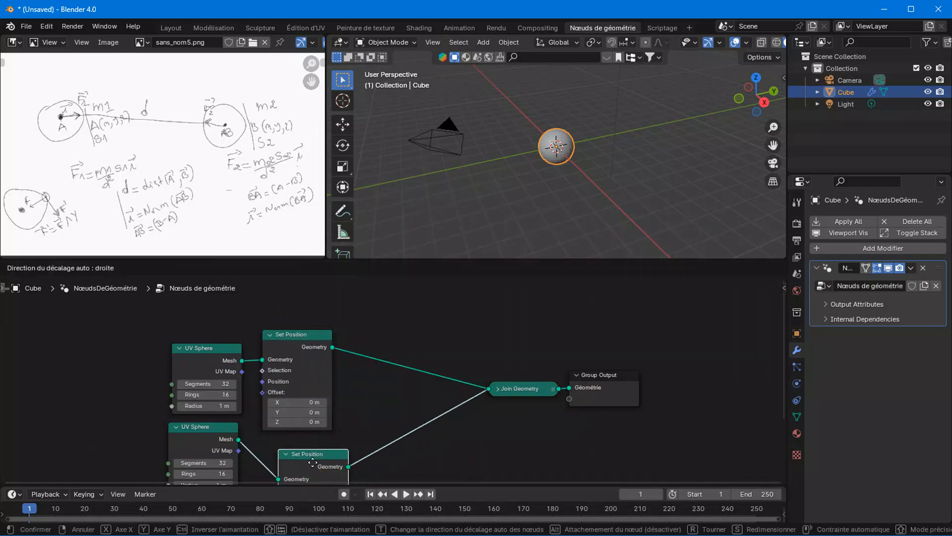
left_click(304, 447)
Step: Set the X offset to -5.83 m in the first sphere's Set Position node and 4.73 m in the second's
scroll(320, 358, "down", 2)
middle_click_drag(322, 432, 334, 384)
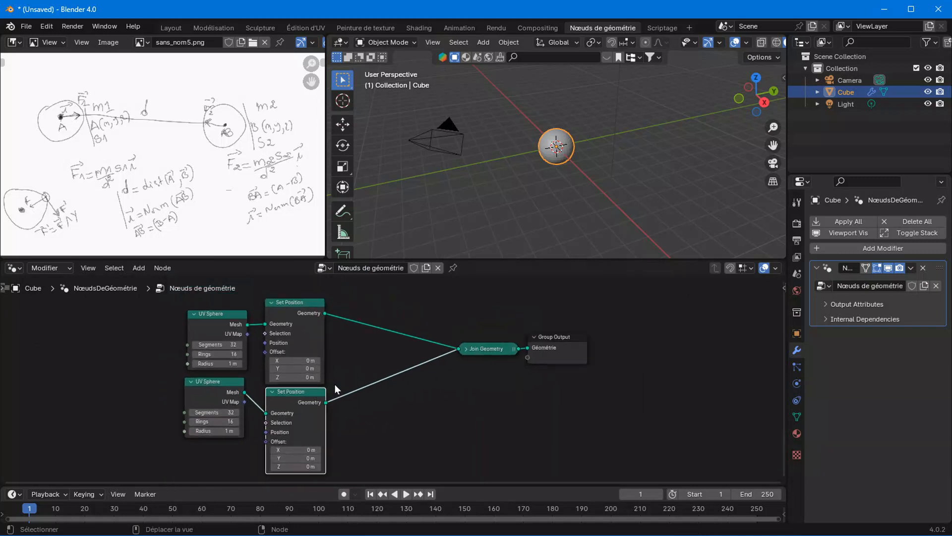
scroll(387, 378, "up", 2)
left_click_drag(662, 398, 439, 350)
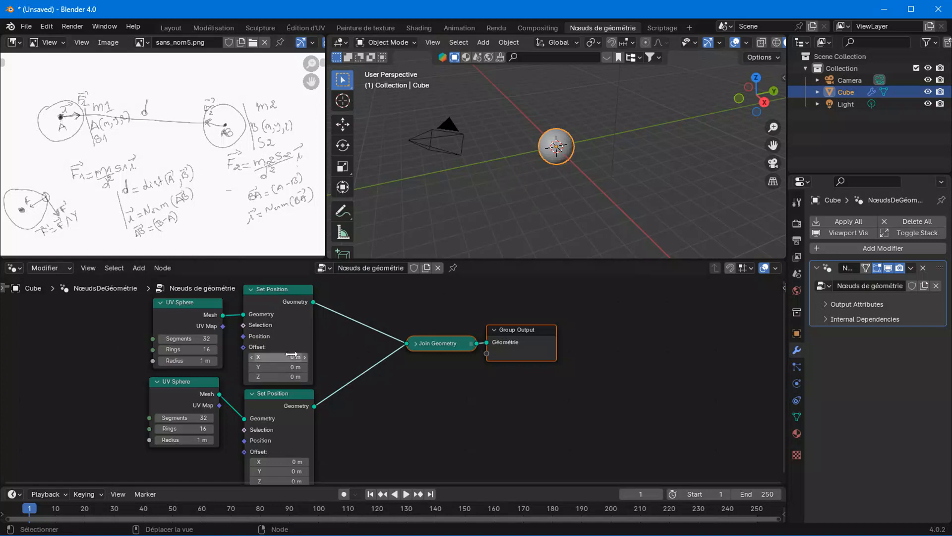
left_click_drag(292, 357, 238, 357)
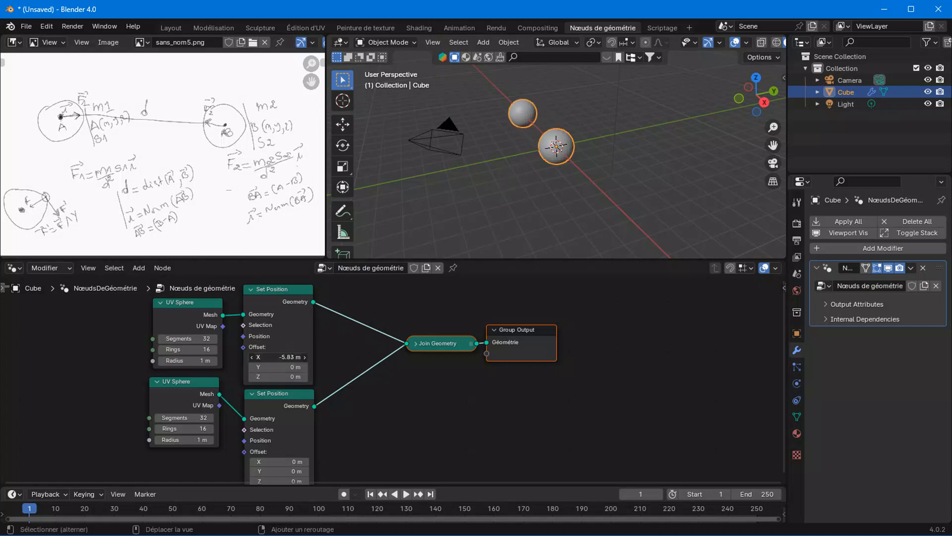
left_click_drag(275, 457, 310, 457)
middle_click_drag(400, 221, 537, 169)
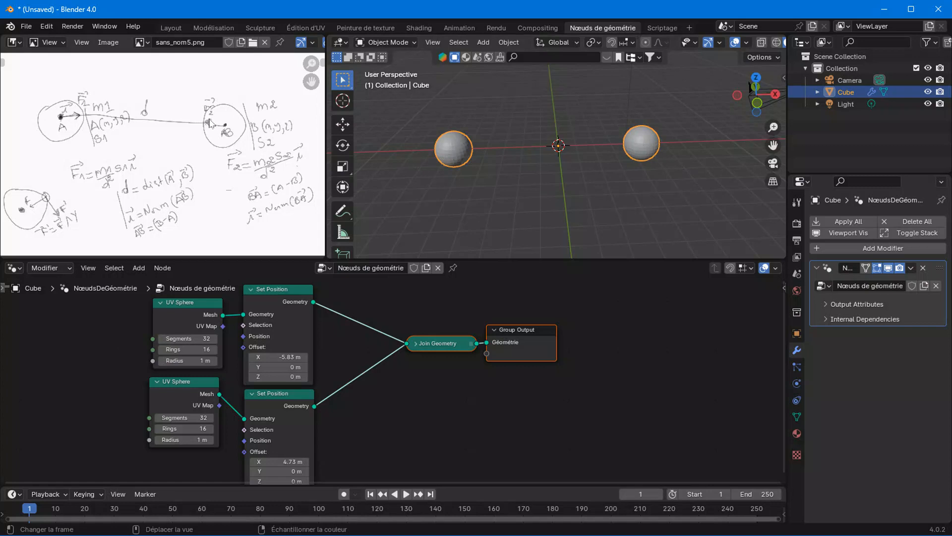
Step: Move both Set Position nodes closer to Join Geometry and space the two UV Sphere nodes farther apart
left_click(349, 445)
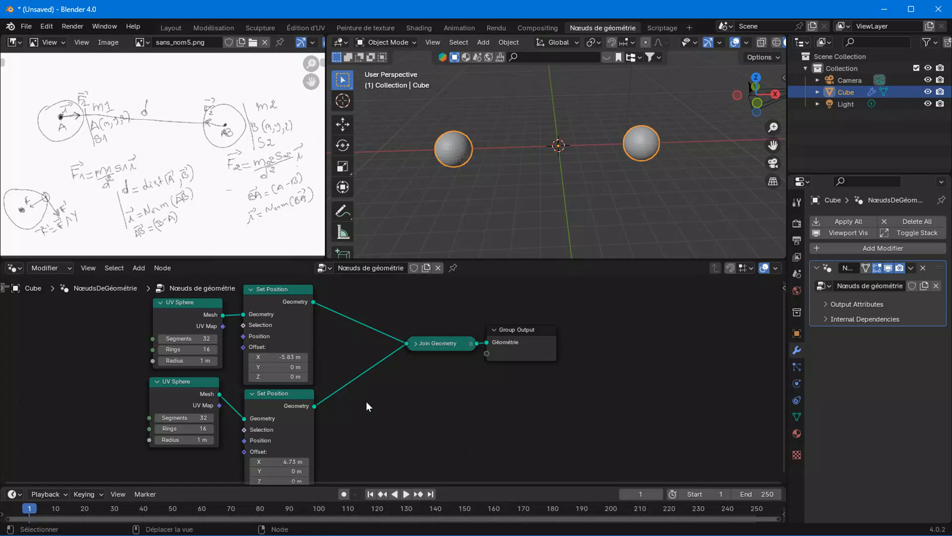
left_click_drag(366, 455, 266, 314)
key("g")
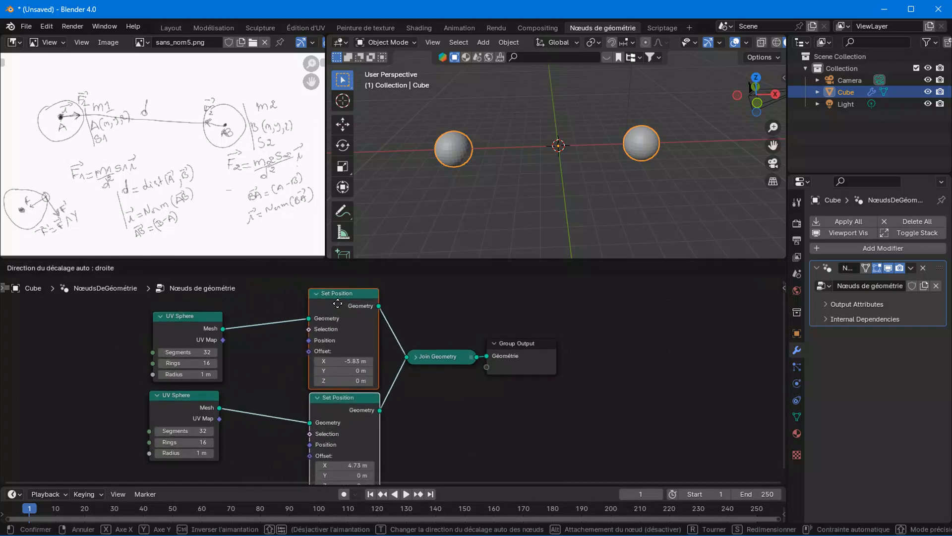
left_click(338, 303)
left_click_drag(59, 335, 168, 414)
key("g")
left_click(168, 308)
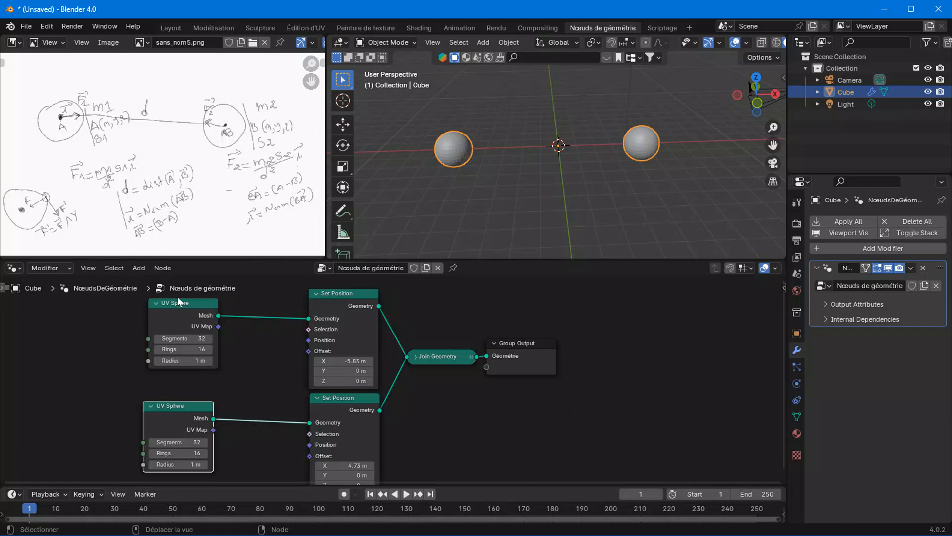
Step: Insert a Geometry to Instance node between each UV Sphere and its Set Position node
left_click(229, 337)
right_click(231, 342)
mouse_move(233, 339)
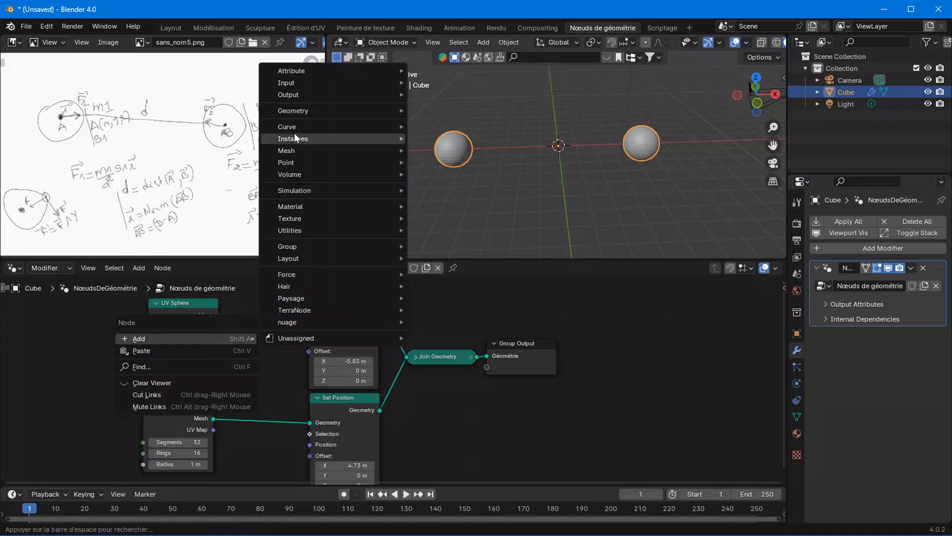
mouse_move(296, 110)
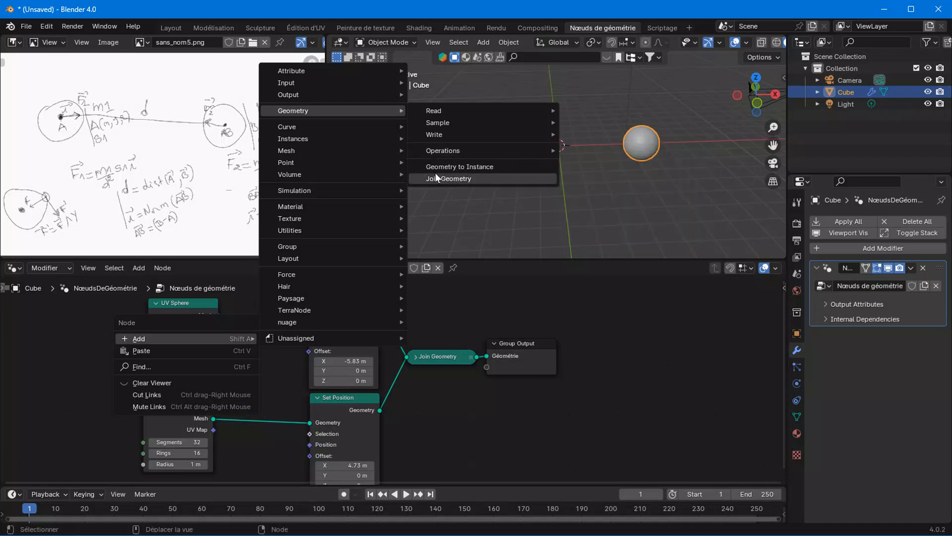
left_click(471, 169)
left_click(255, 299)
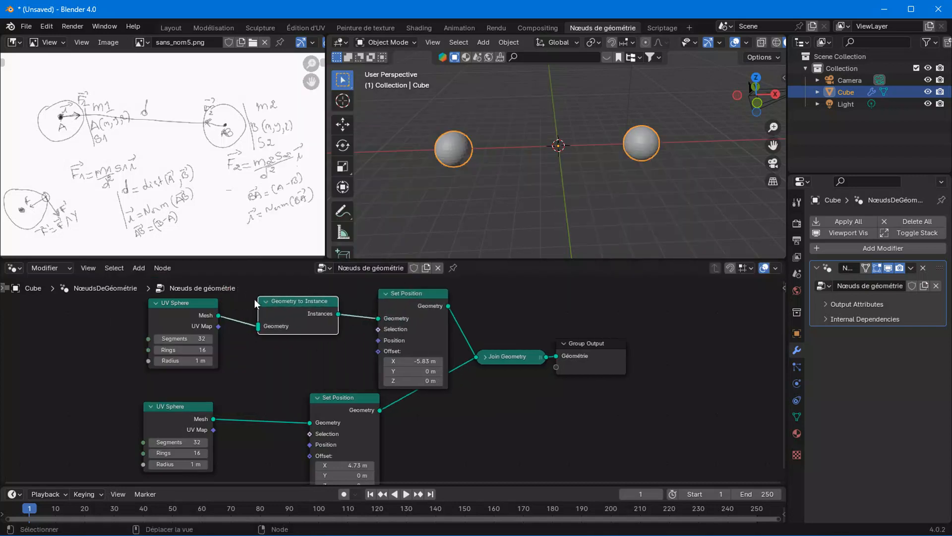
key("shift+d")
left_click(271, 429)
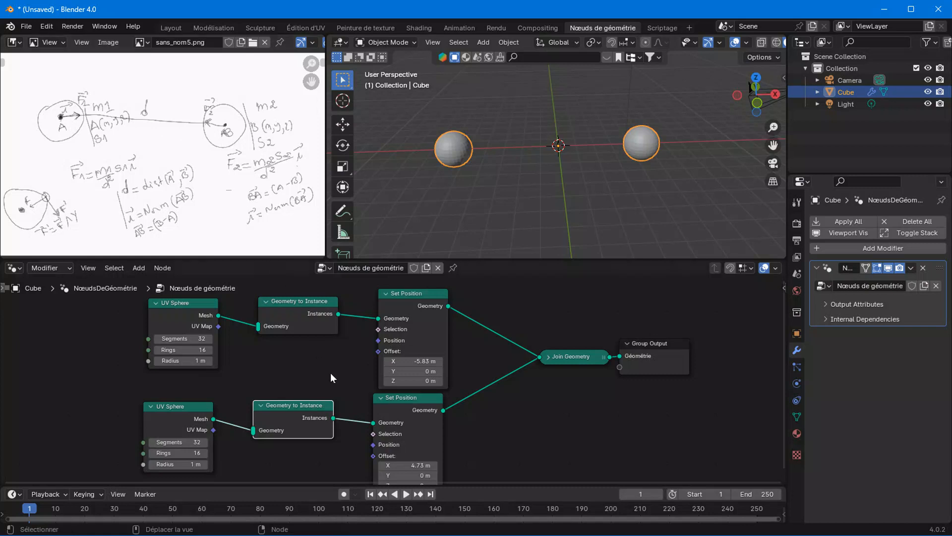
Step: Insert a Scale Instances node between each Set Position node and Join Geometry
middle_click_drag(516, 415, 362, 421)
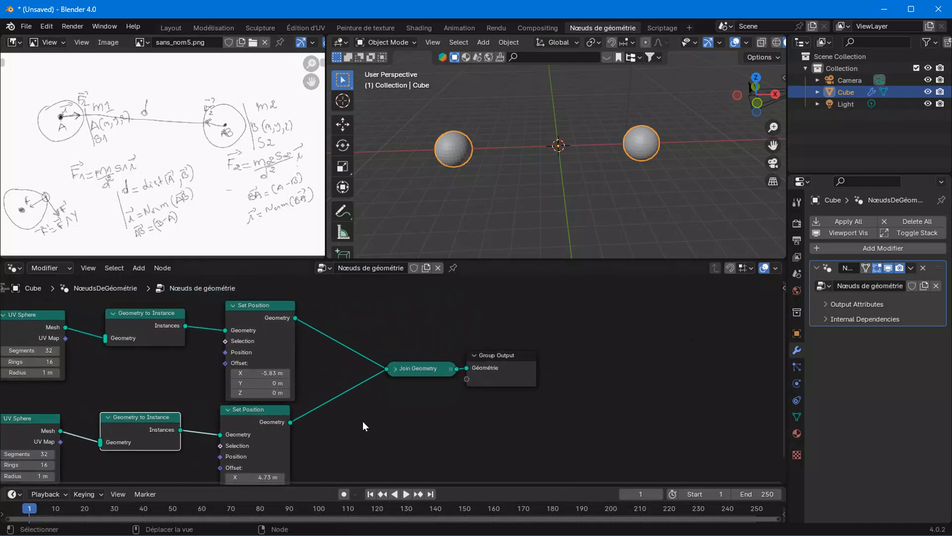
left_click(311, 340)
right_click(311, 340)
mouse_move(310, 340)
mouse_move(423, 139)
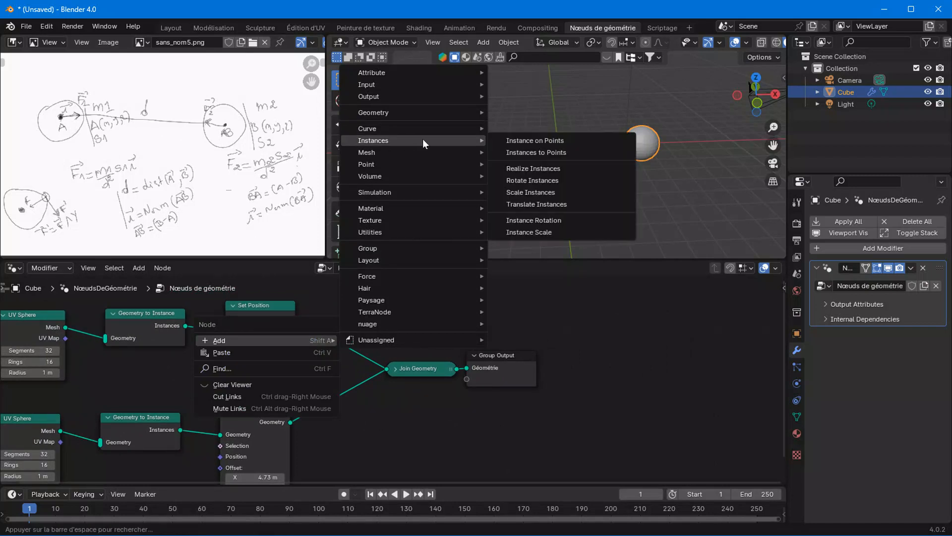
left_click(520, 192)
left_click(302, 298)
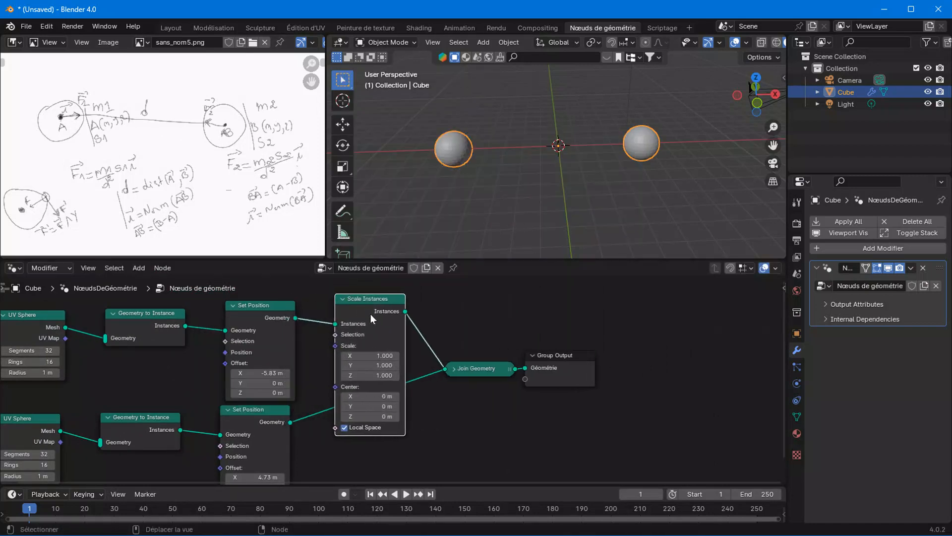
key("shift+d")
left_click(451, 410)
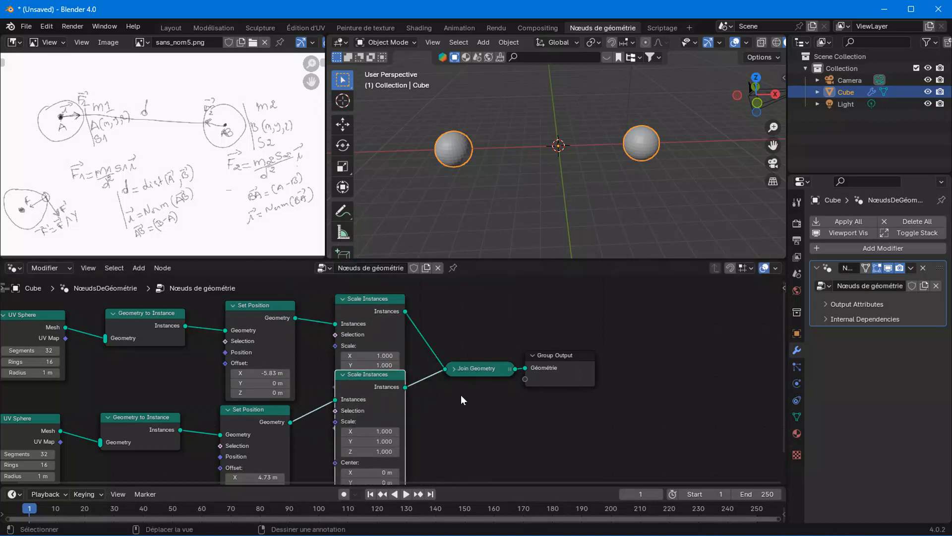
Step: Spread out the two overlapping Scale Instances nodes and shift Join Geometry and Group Output farther from them
left_click_drag(364, 376, 436, 392)
left_click_drag(604, 416, 495, 368)
left_click_drag(503, 366, 629, 370)
scroll(397, 379, "down", 3)
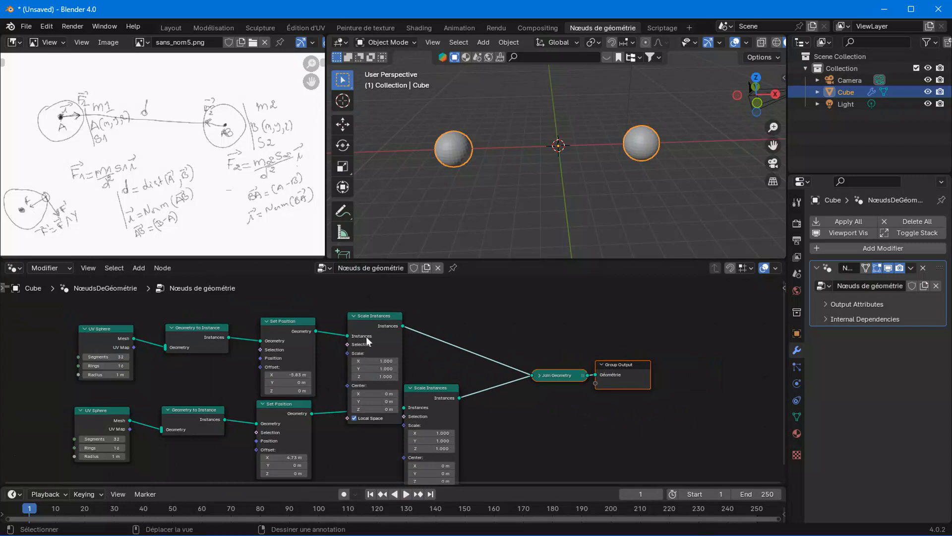
left_click_drag(363, 333, 343, 332)
left_click_drag(422, 386, 408, 388)
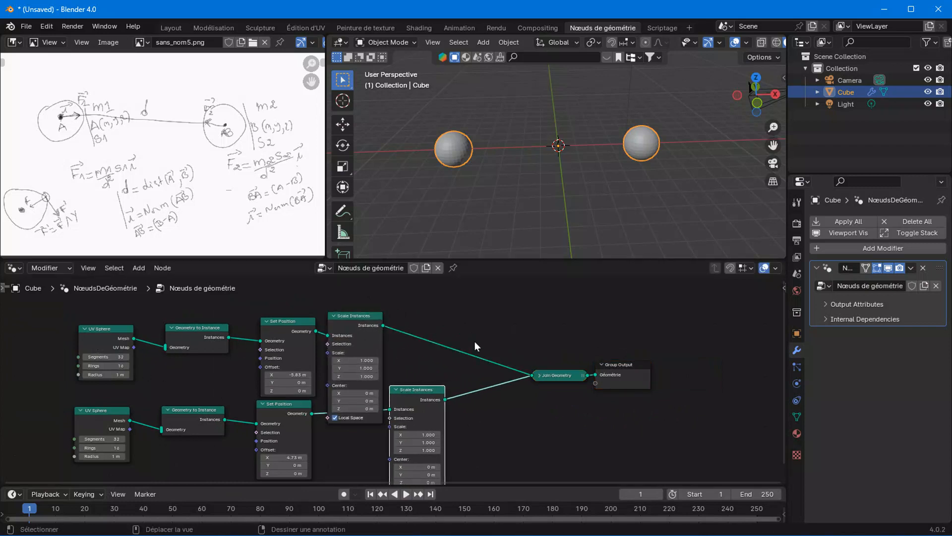
Step: Reposition Join Geometry and move Group Output far away from it, leaving a wide gap between the two nodes
left_click_drag(559, 377, 494, 341)
middle_click_drag(641, 423, 439, 426)
left_click_drag(469, 367, 676, 355)
middle_click_drag(677, 355, 388, 404)
scroll(399, 409, "up", 1)
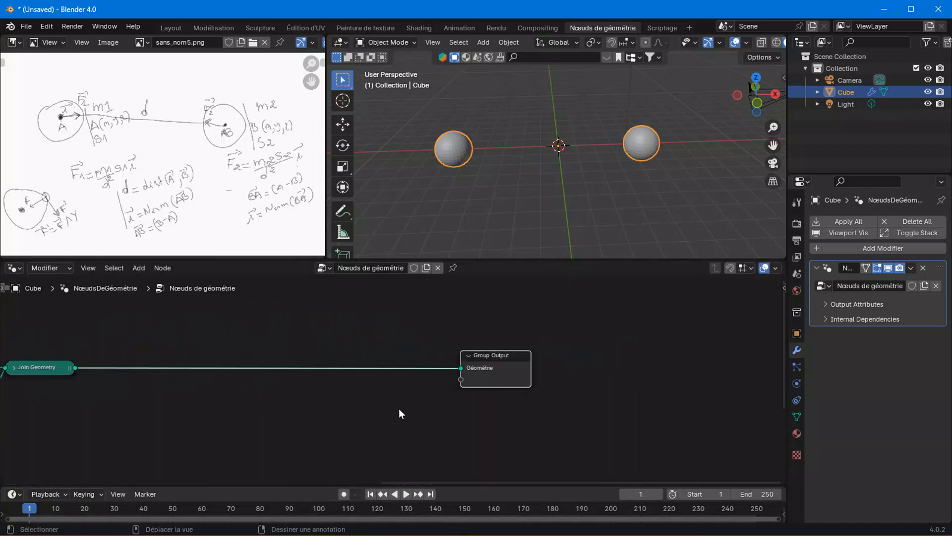
middle_click_drag(245, 330, 261, 346)
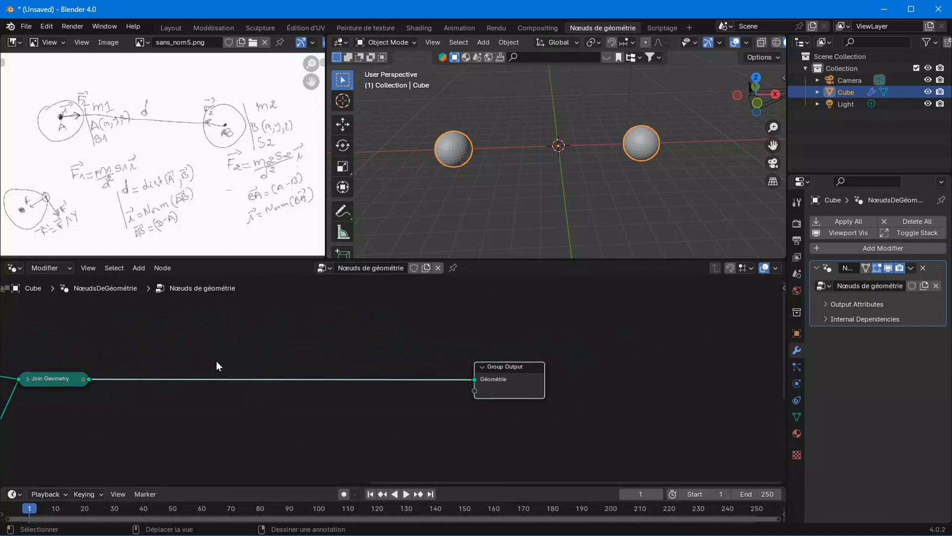
Step: Add a simulation zone, route Join Geometry through it to Group Output, and widen the zone by moving its output end
right_click(188, 361)
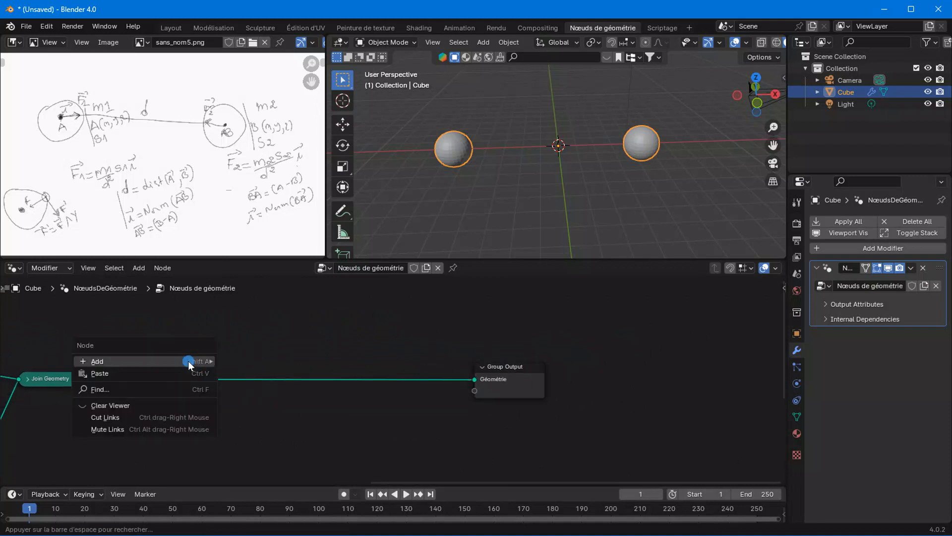
mouse_move(191, 361)
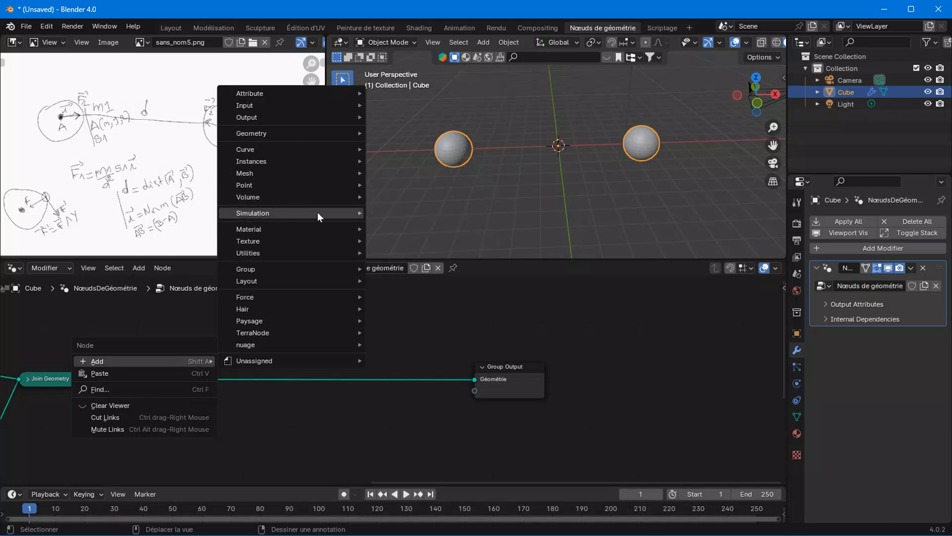
mouse_move(318, 213)
left_click(387, 211)
left_click(186, 376)
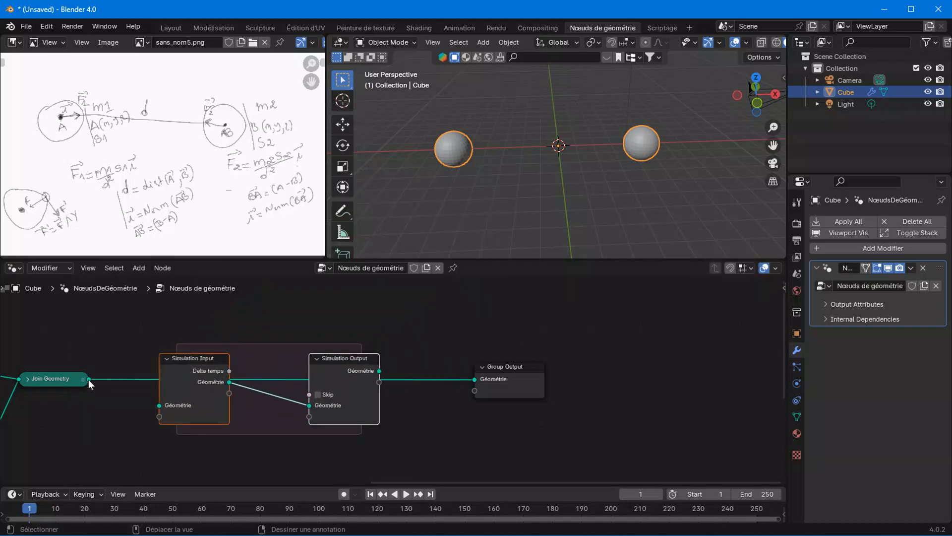
left_click_drag(89, 380, 159, 405)
left_click(377, 371)
left_click_drag(377, 371, 475, 378)
left_click_drag(345, 378, 419, 377)
left_click_drag(588, 435, 654, 371)
Step: Add a Value node near the upper edge of the simulation zone and place a duplicate of it near the lower edge
scroll(169, 156, "up", 4)
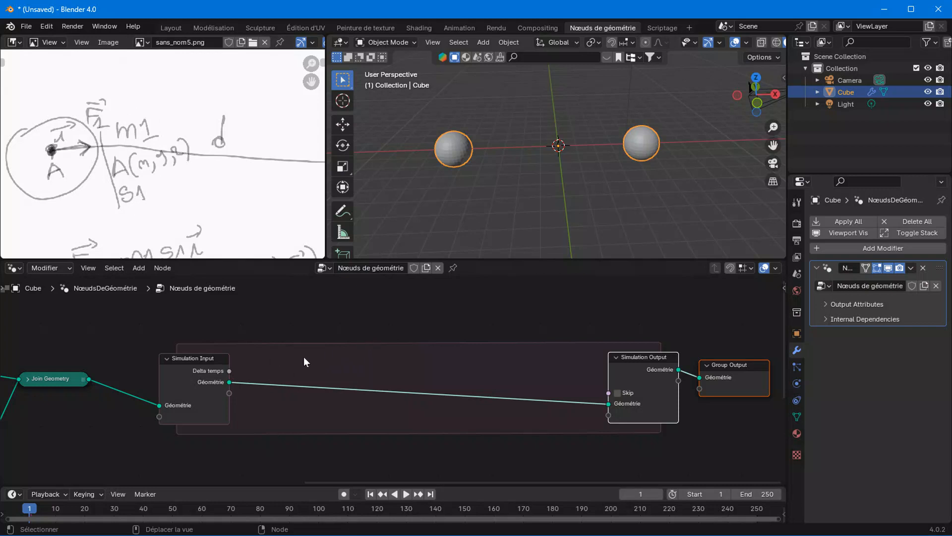
scroll(304, 356, "down", 2)
mouse_move(281, 344)
middle_mouse_down()
mouse_move(288, 355)
mouse_move(266, 357)
middle_mouse_up()
left_click(266, 357)
right_click(265, 358)
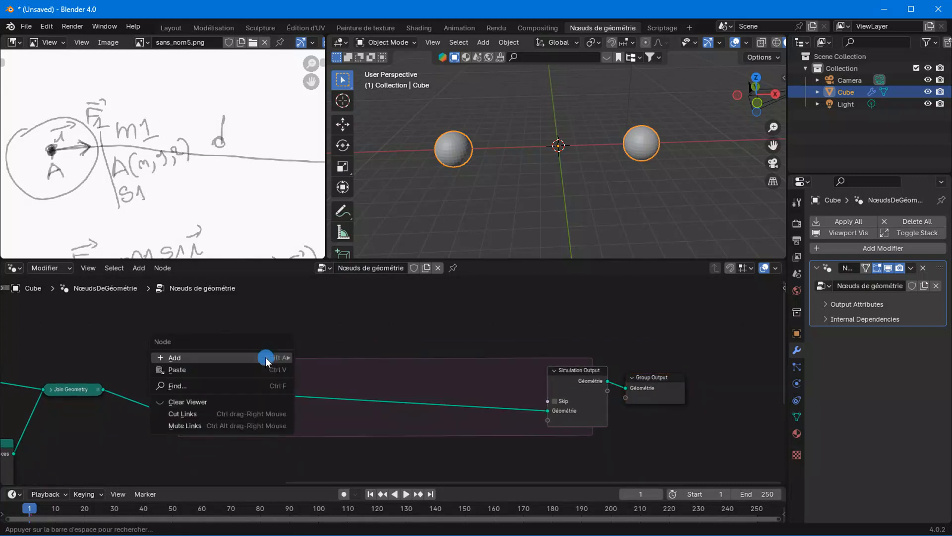
mouse_move(266, 357)
mouse_move(324, 101)
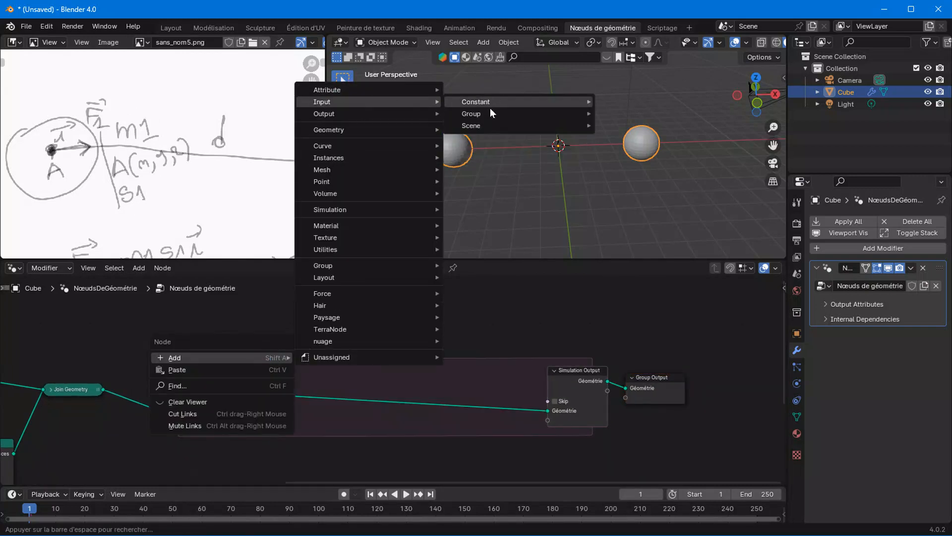
mouse_move(479, 103)
left_click(635, 174)
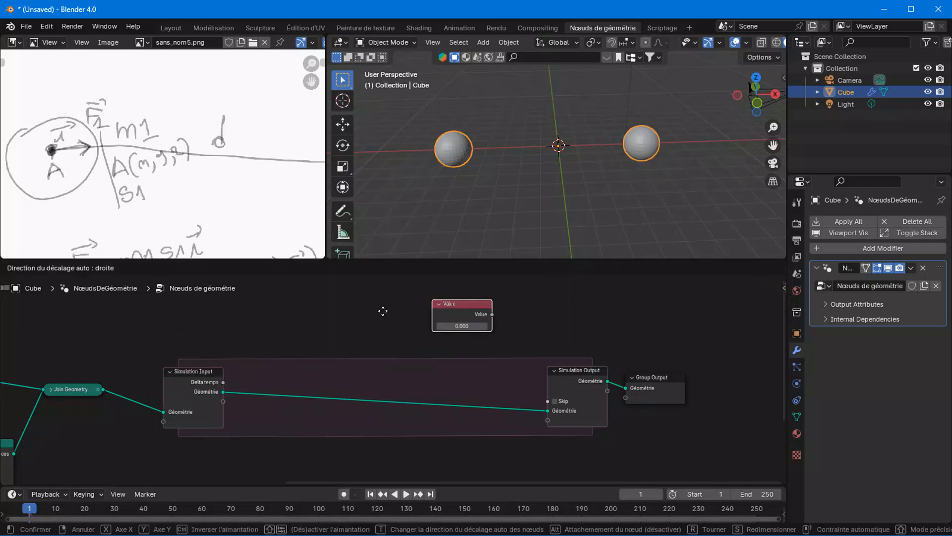
left_click(262, 341)
key("shift+d")
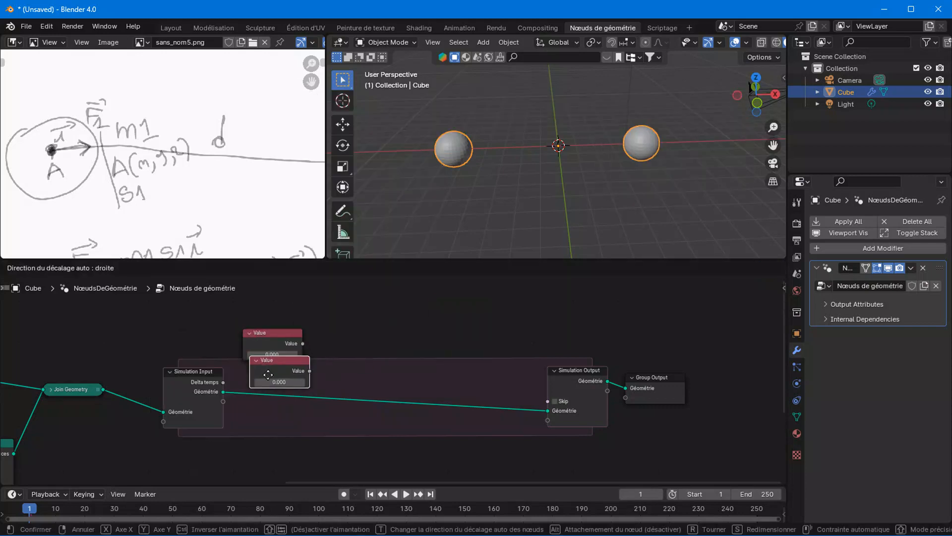
left_click(259, 429)
Step: Set both Value nodes to 1
left_click(273, 354)
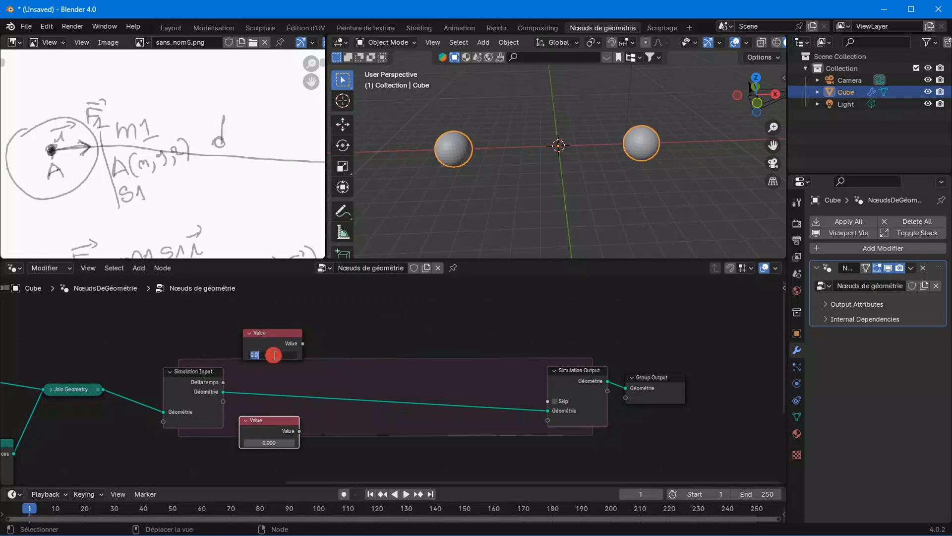
type("1")
left_click(323, 382)
left_click(270, 440)
type("1")
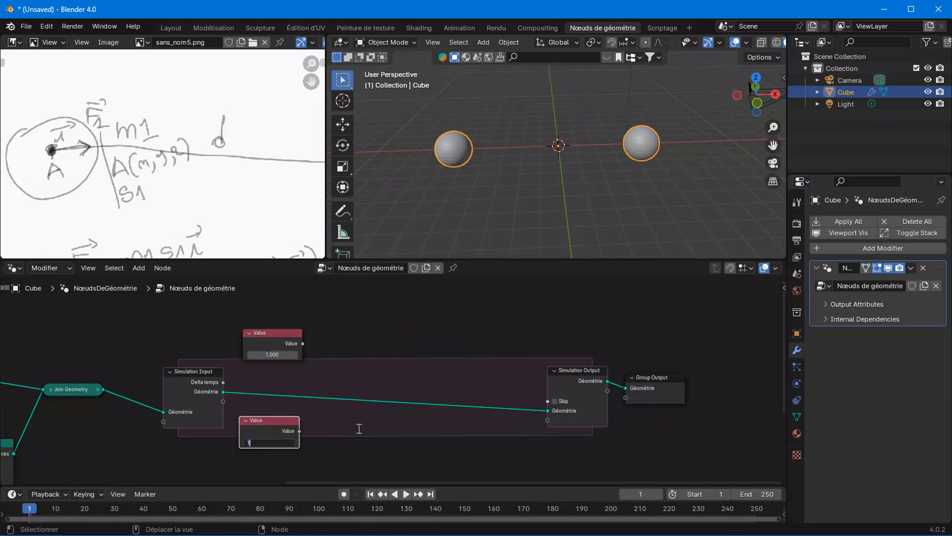
left_click(359, 428)
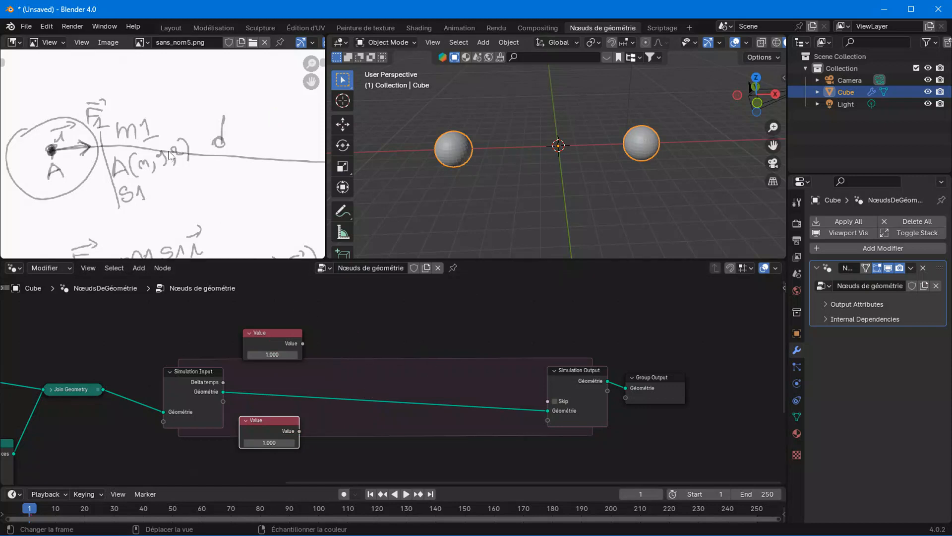
Step: Add a Position node above the upper Value node and place a duplicate below the lower Value node
middle_click_drag(347, 374, 345, 378)
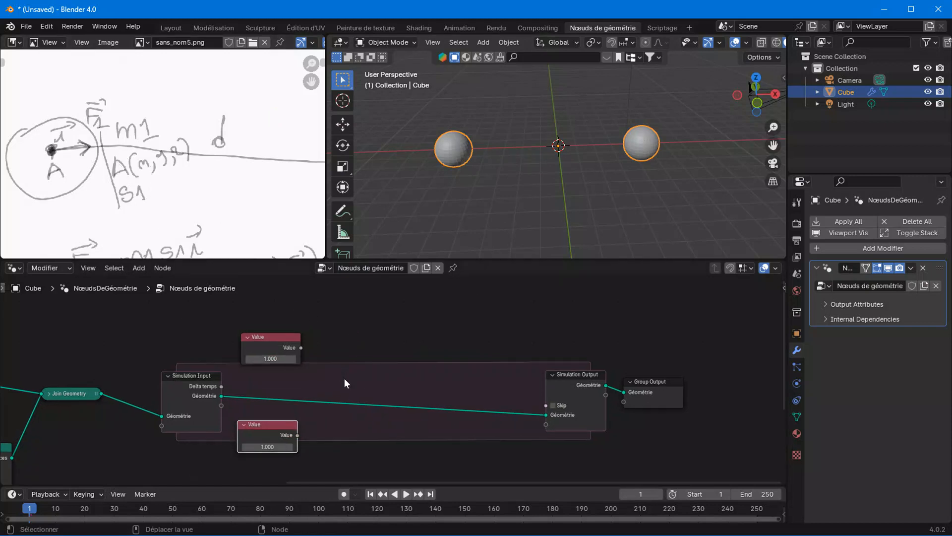
right_click(313, 341)
mouse_move(313, 342)
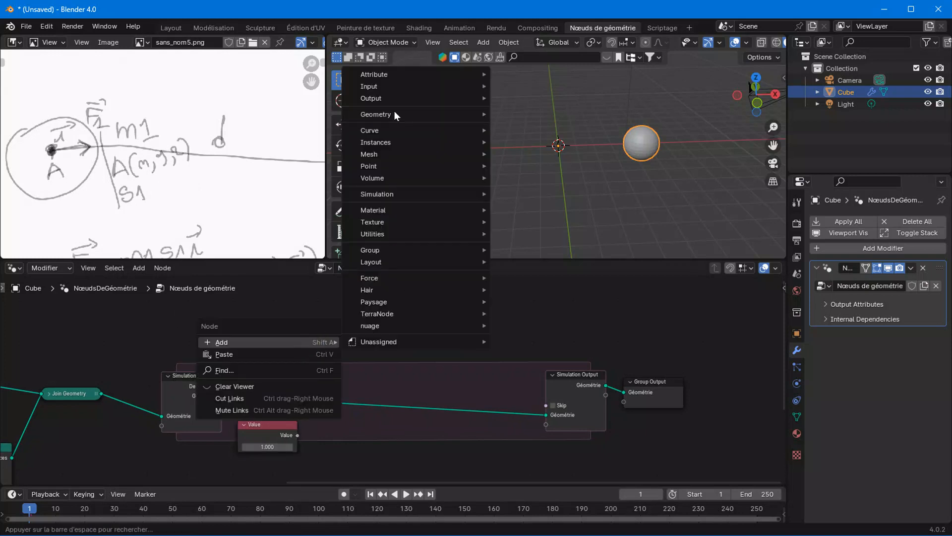
mouse_move(447, 114)
mouse_move(620, 115)
left_click(667, 158)
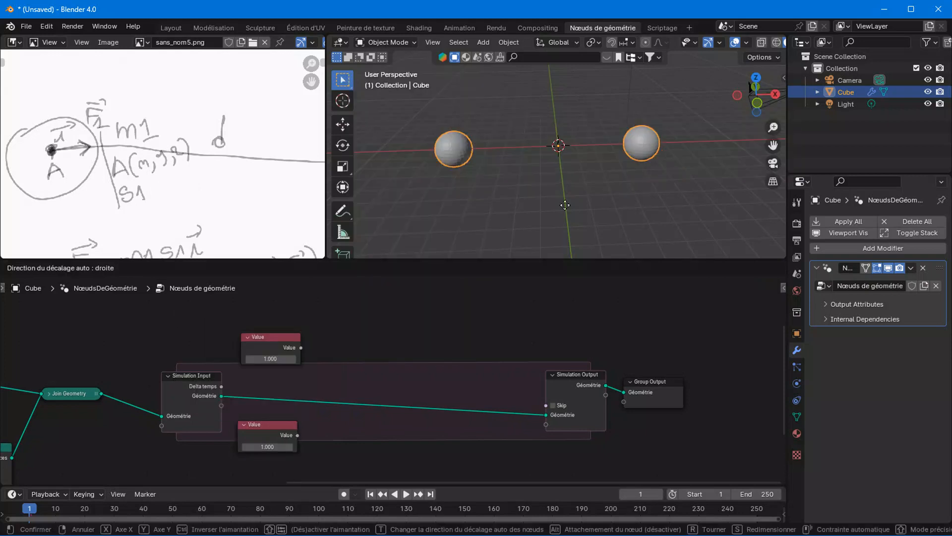
left_click(239, 306)
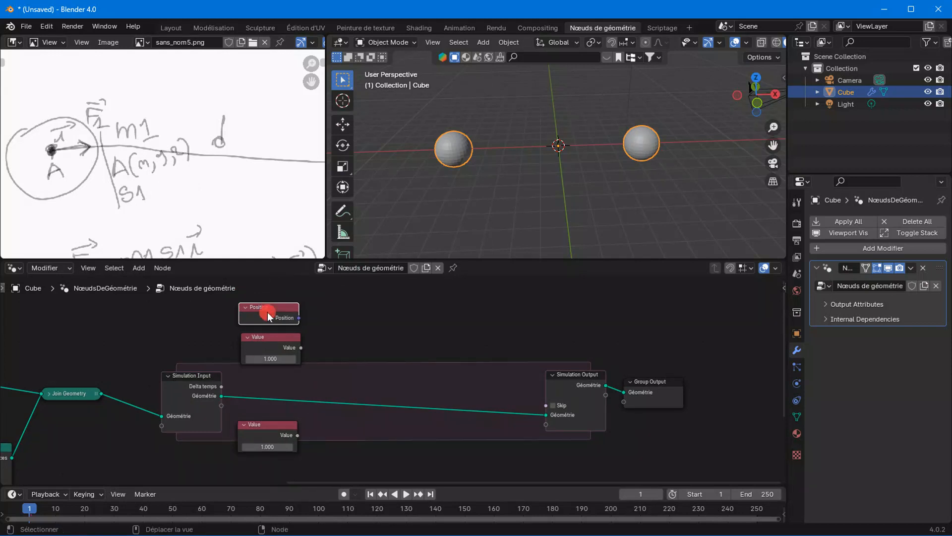
key("shift+d")
left_click(267, 465)
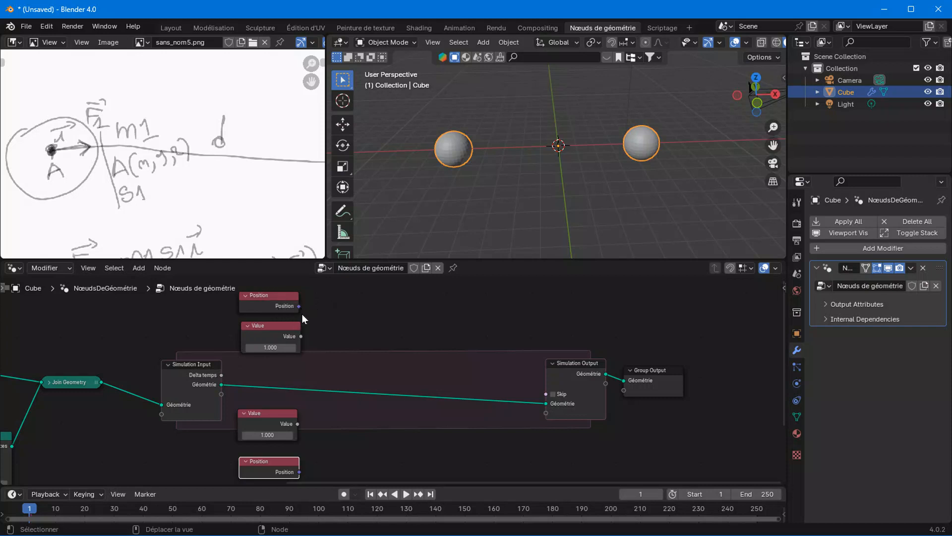
Step: Add a Sample Index node beside the upper Position and Value nodes
left_click(316, 334)
right_click(317, 334)
mouse_move(316, 335)
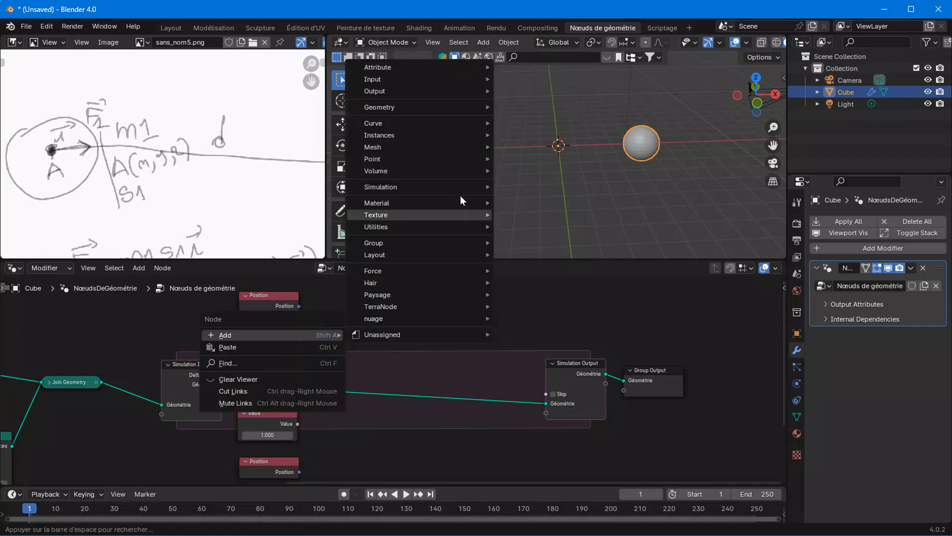
mouse_move(396, 107)
mouse_move(526, 120)
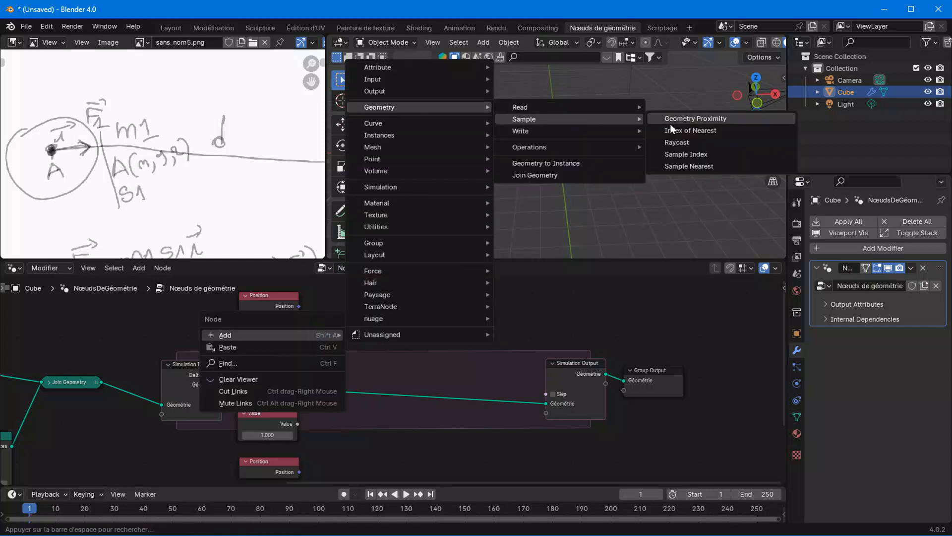
left_click(674, 153)
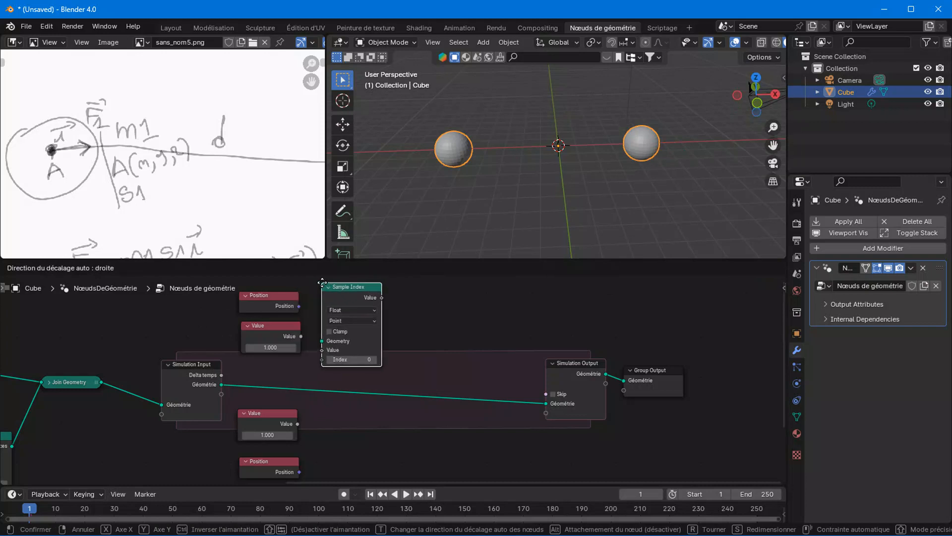
left_click(302, 299)
Step: Delete Join Geometry while keeping the first sphere's link, and connect the second Scale Instances to a new Simulation Input socket
scroll(305, 317, "up", 2)
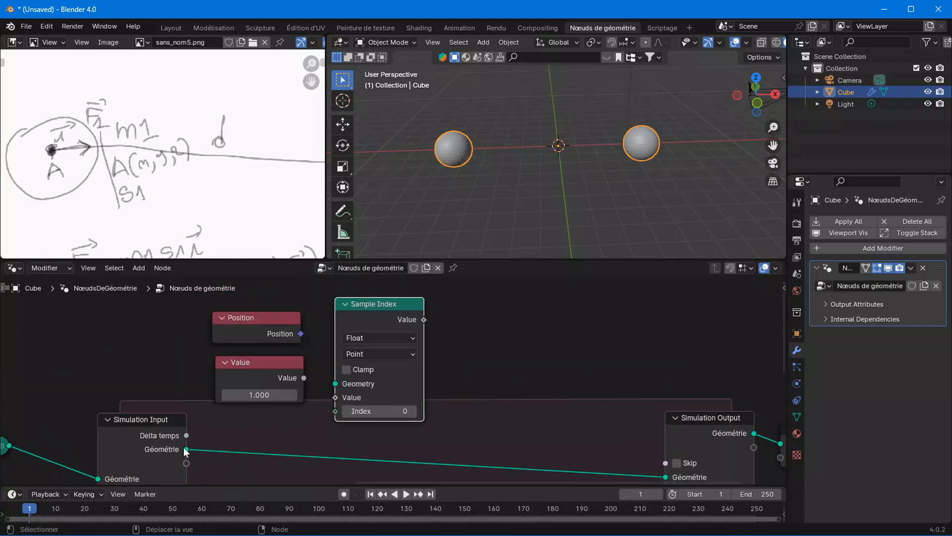
scroll(182, 449, "down", 5)
middle_click_drag(138, 444, 382, 372)
scroll(380, 372, "up", 3)
left_click(334, 353)
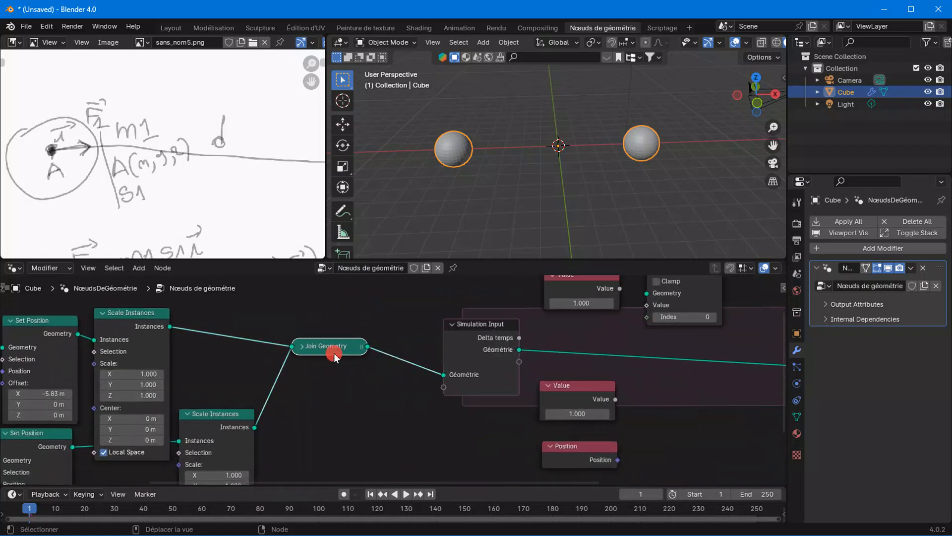
key("ctrl+x")
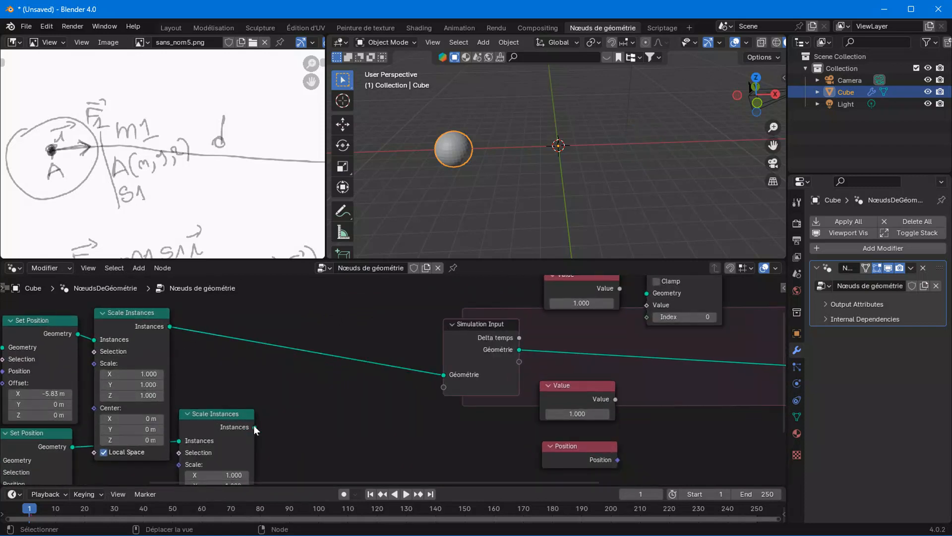
left_click_drag(254, 424, 444, 386)
scroll(445, 383, "down", 3)
middle_click_drag(427, 401, 221, 380)
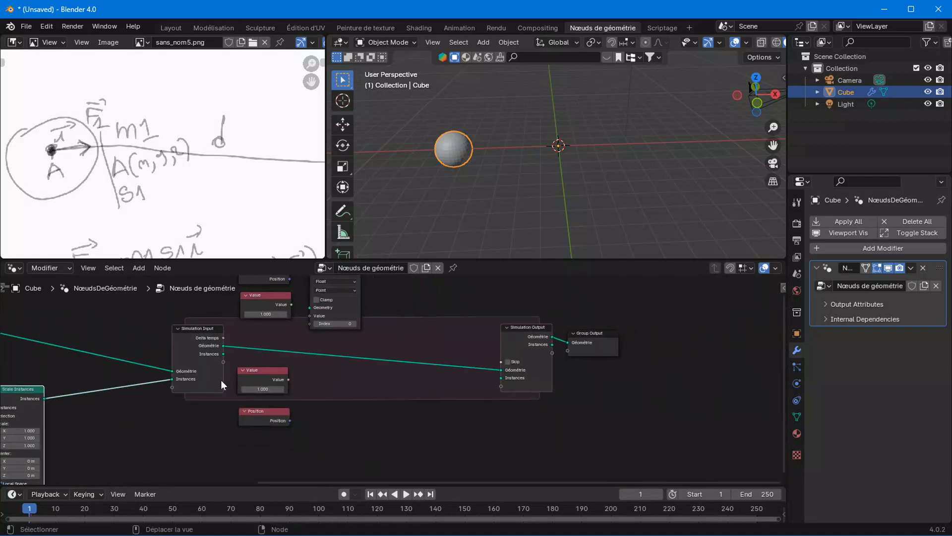
Step: Connect the Simulation Input's Instances output to the Simulation Output's Instances input
left_click_drag(221, 352, 506, 378)
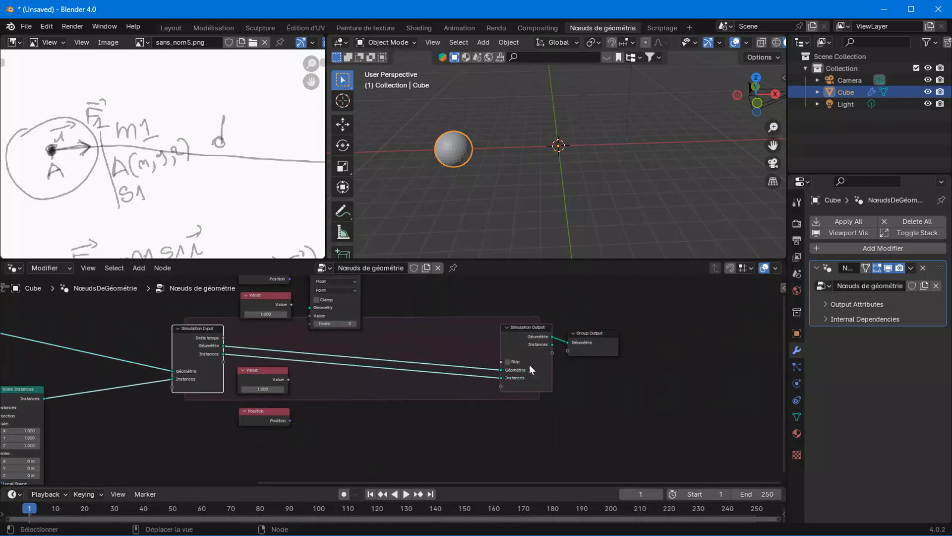
left_click_drag(552, 345, 569, 342)
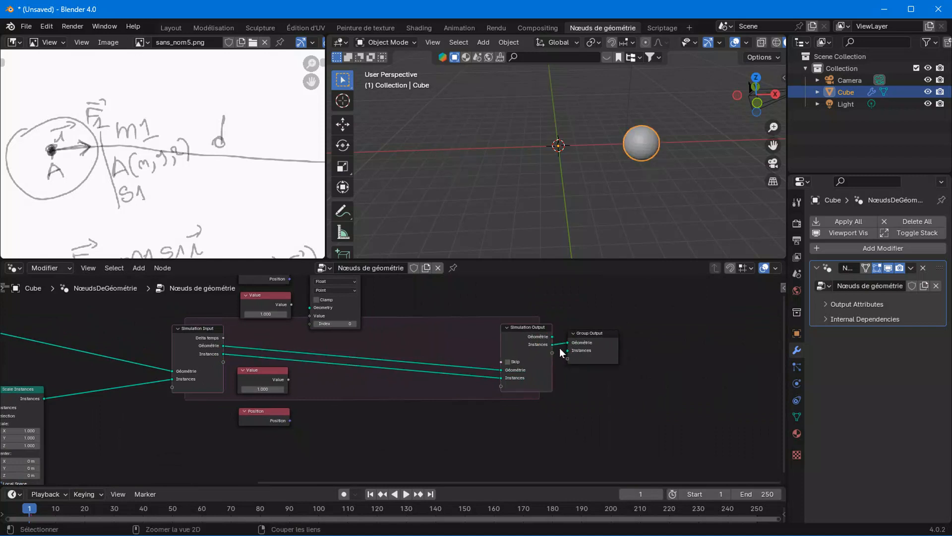
key("ctrl+z")
key("ctrl+z")
key("ctrl+z")
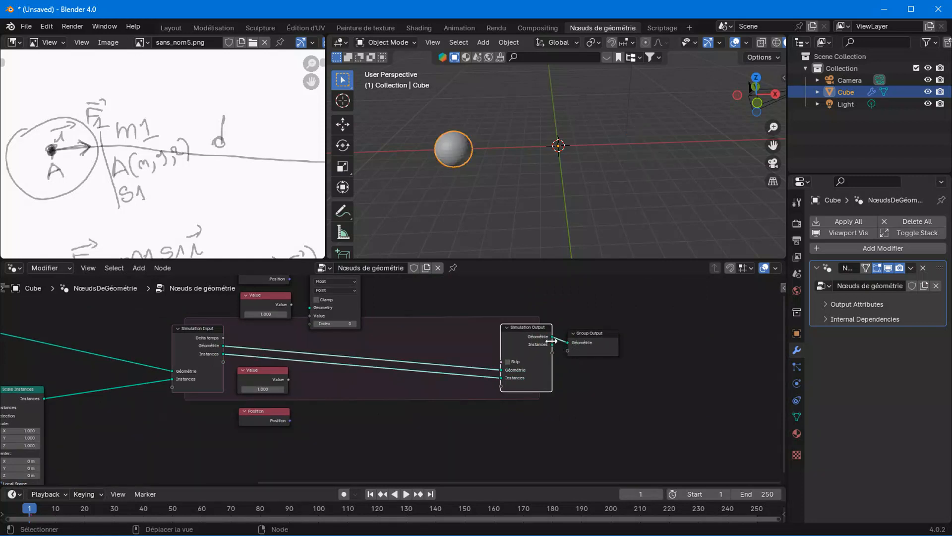
Step: Join the Simulation Output's Géométrie and Instances with a Join Geometry node feeding Group Output, spacing the end nodes out
left_click_drag(552, 344, 673, 346)
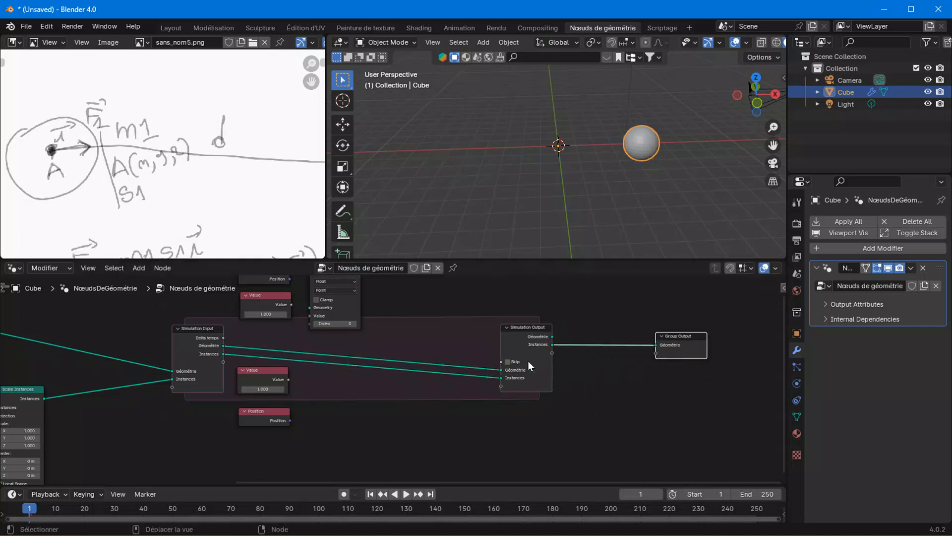
middle_click_drag(530, 366, 424, 376)
scroll(302, 346, "down", 1)
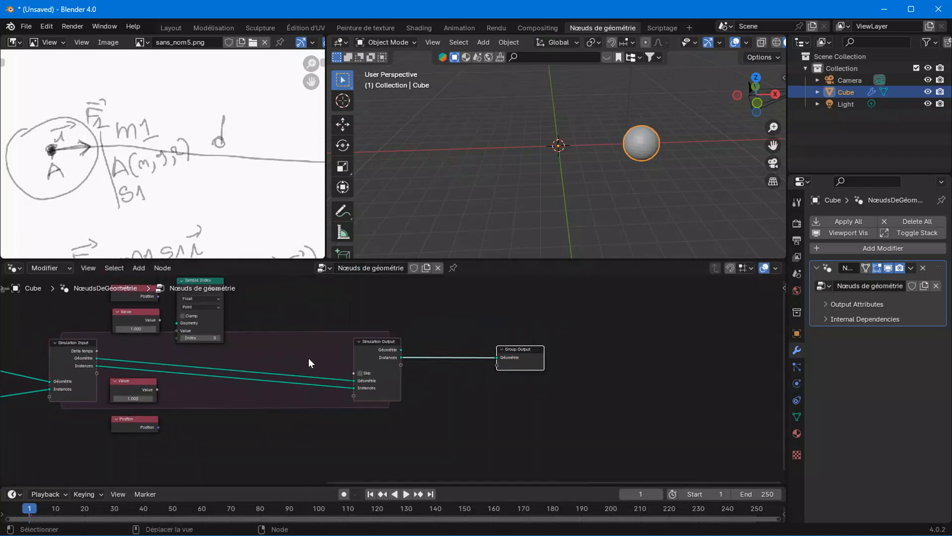
scroll(408, 335, "up", 2)
right_click(418, 328)
mouse_move(418, 328)
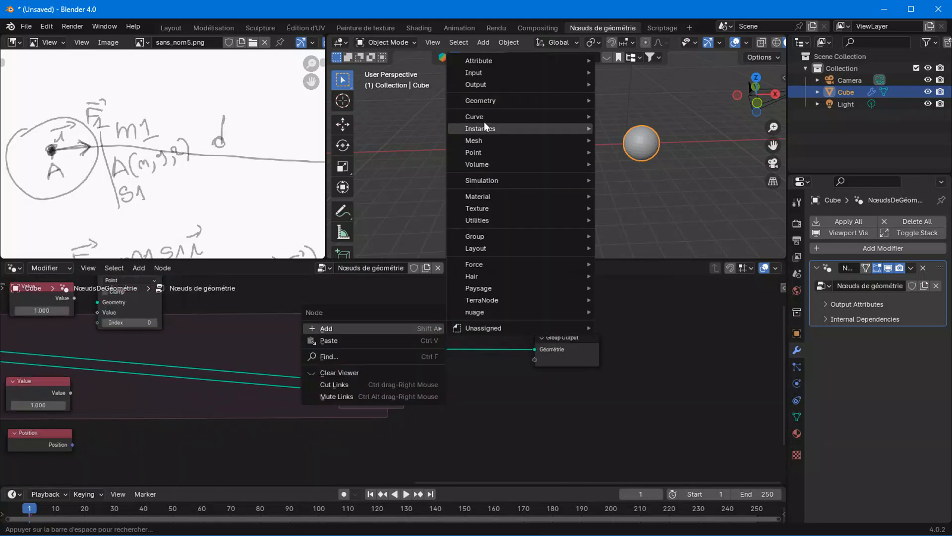
mouse_move(588, 100)
left_click(620, 168)
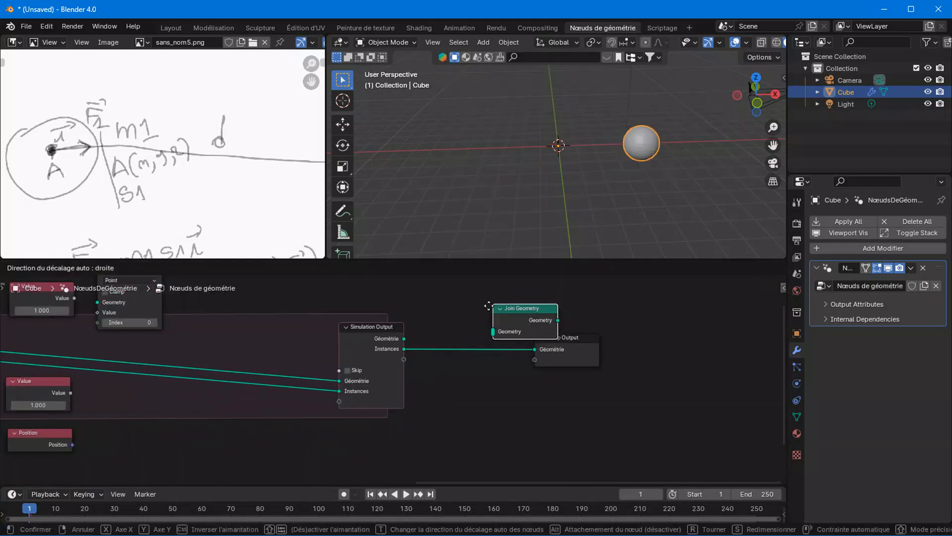
left_click(439, 331)
left_click_drag(404, 338, 440, 358)
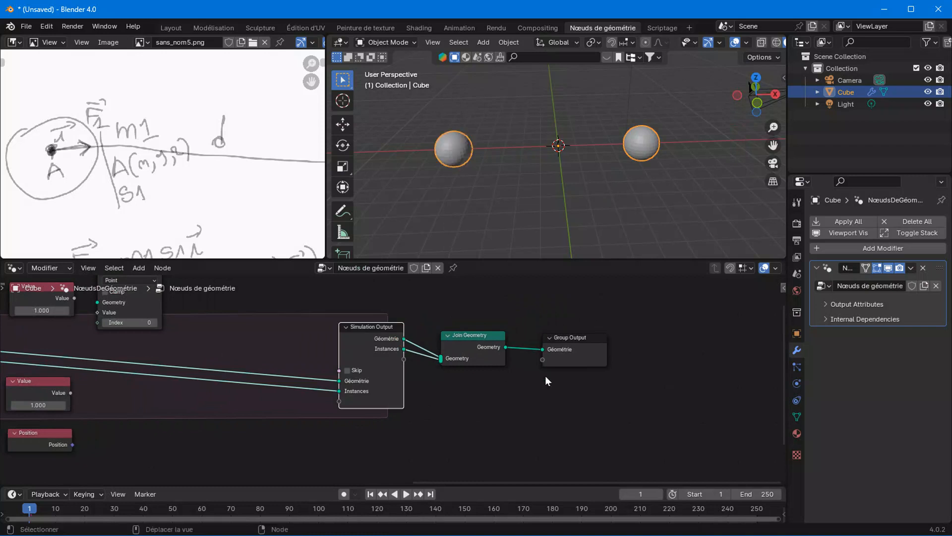
left_click_drag(603, 390, 477, 342)
left_click_drag(477, 341, 466, 322)
Step: Connect the Simulation Input's Géométrie to Sample Index's Geometry and the upper Position node to its Value input
middle_click_drag(218, 375, 483, 380)
scroll(483, 380, "down", 3)
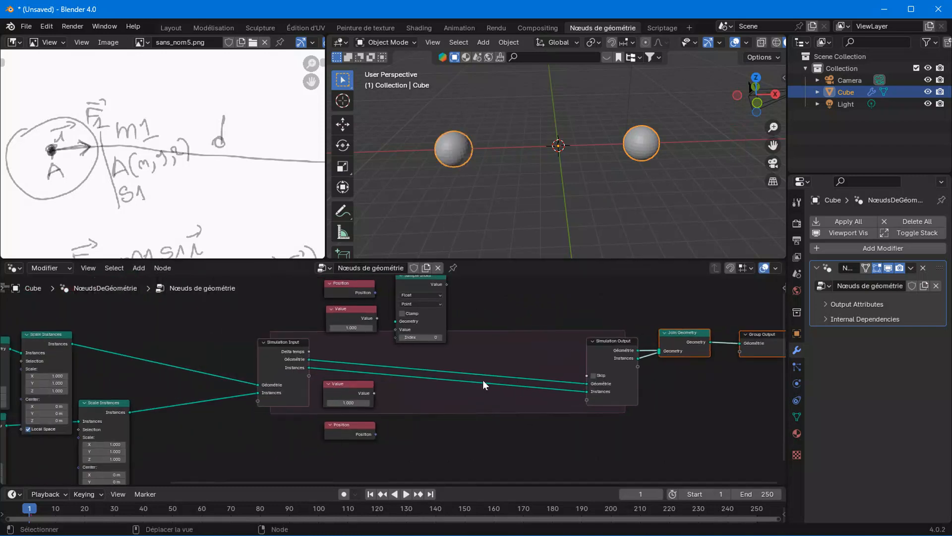
scroll(397, 408, "up", 1)
middle_click_drag(397, 407, 391, 445)
scroll(391, 445, "up", 1)
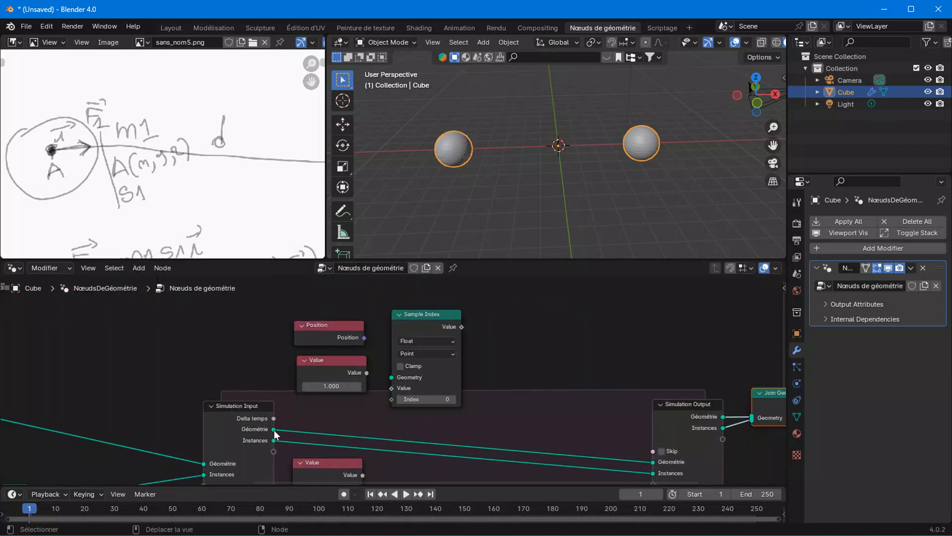
left_click_drag(273, 429, 394, 381)
scroll(383, 416, "up", 1)
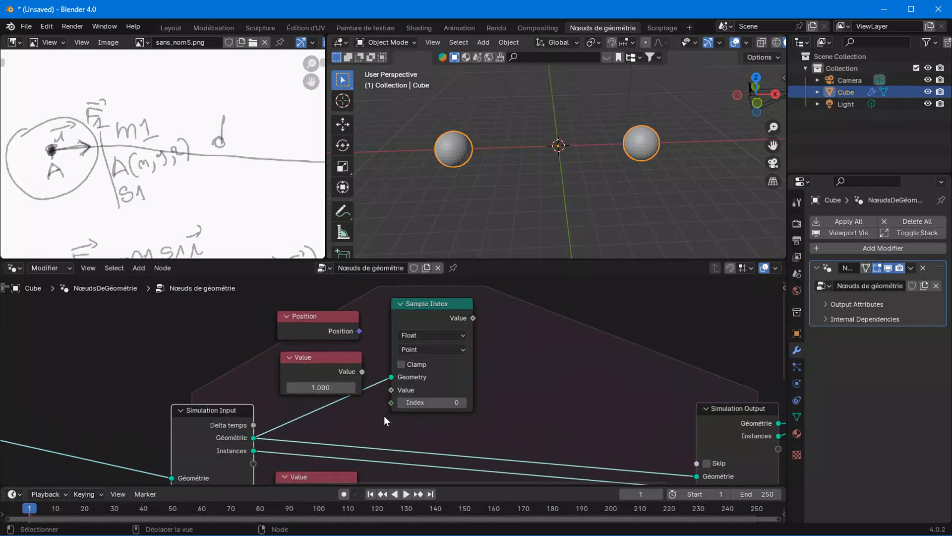
scroll(385, 418, "up", 1)
left_click_drag(350, 318, 392, 393)
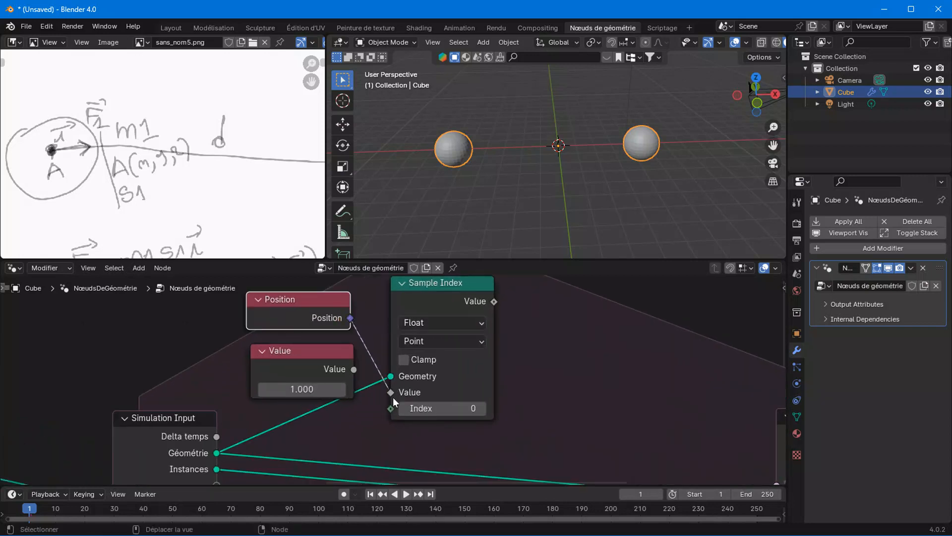
Step: Add an Index node below the upper Value node, connect it to Sample Index's Index input, and tidy the surrounding nodes
right_click(347, 422)
mouse_move(349, 421)
mouse_move(430, 195)
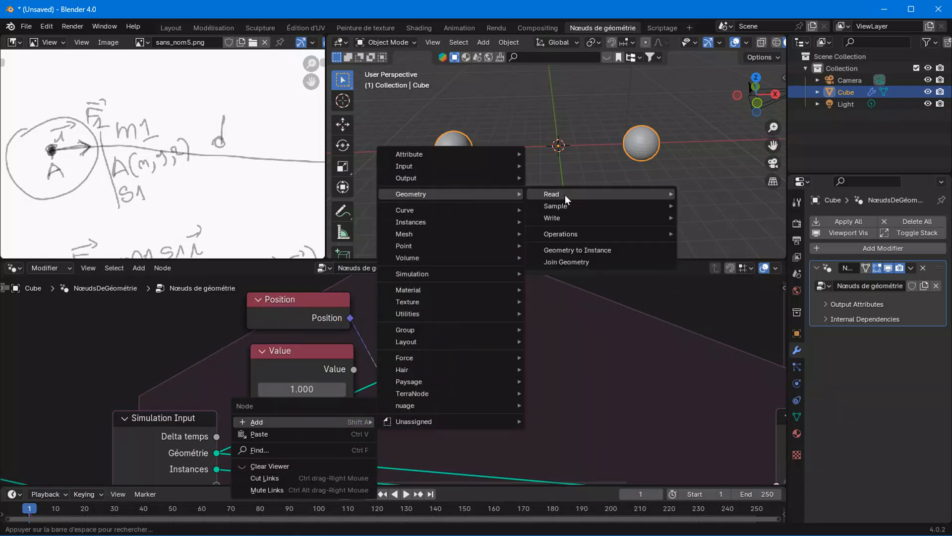
mouse_move(564, 195)
left_click(705, 205)
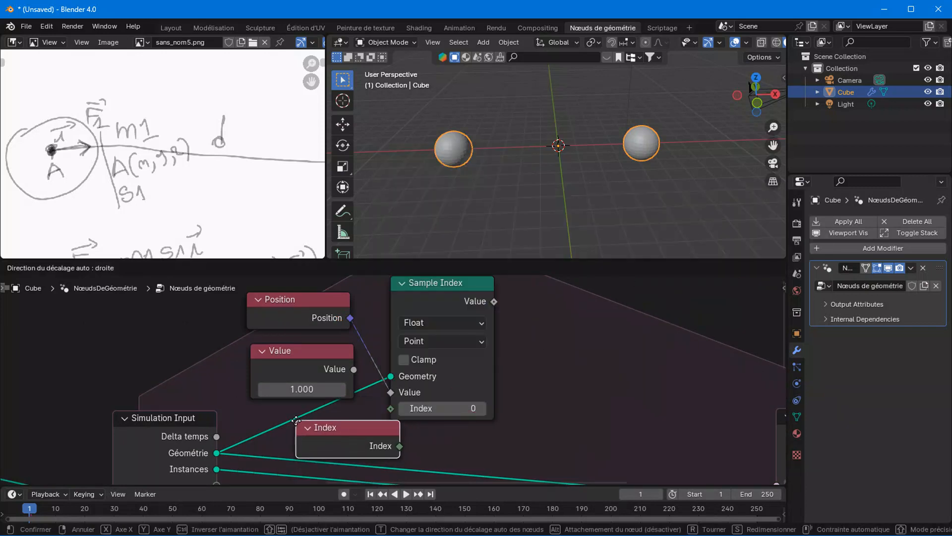
left_click(350, 431)
left_click_drag(436, 299, 483, 302)
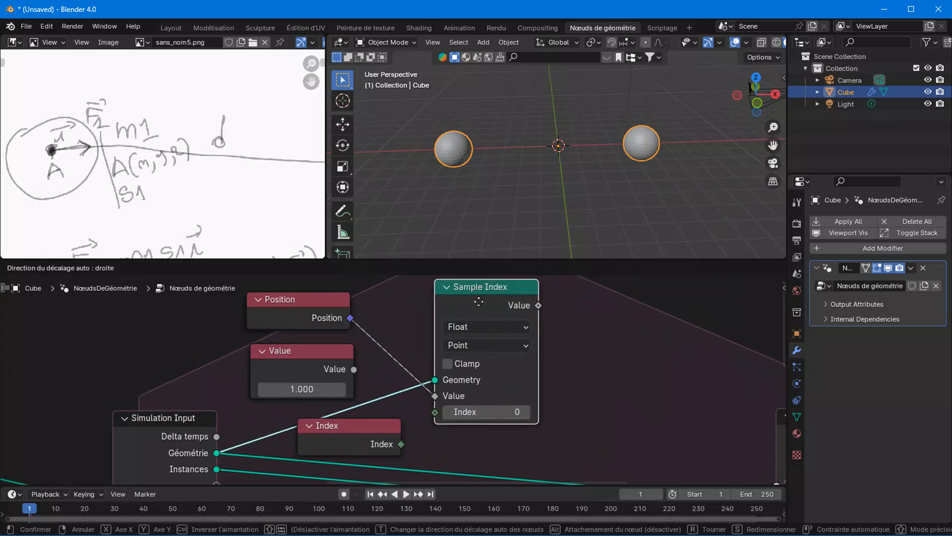
left_click_drag(186, 326, 281, 360)
left_click_drag(296, 360, 340, 367)
left_click_drag(402, 443, 438, 413)
left_click_drag(468, 300, 437, 313)
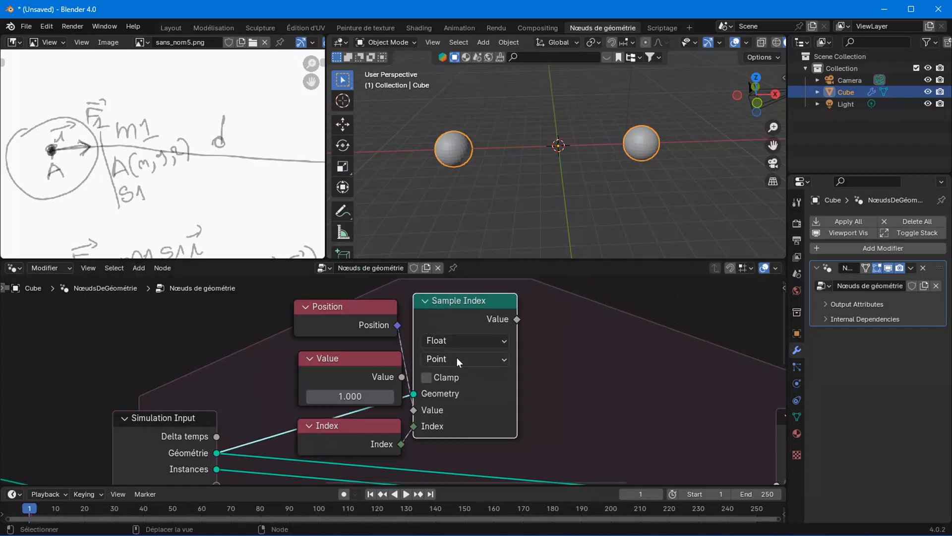
Step: Set Sample Index to the Vector data type and Instance domain, and reconnect Position to its Value input
left_click(450, 340)
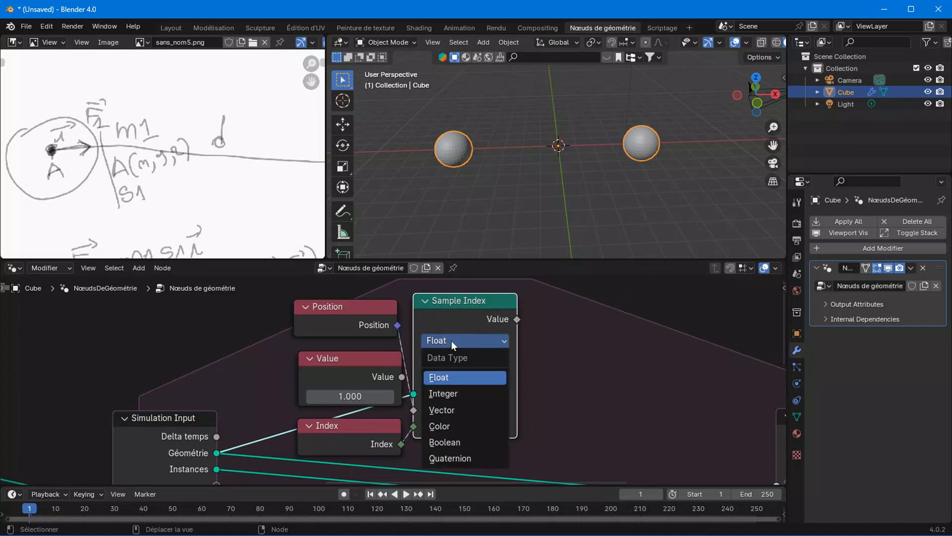
left_click(448, 411)
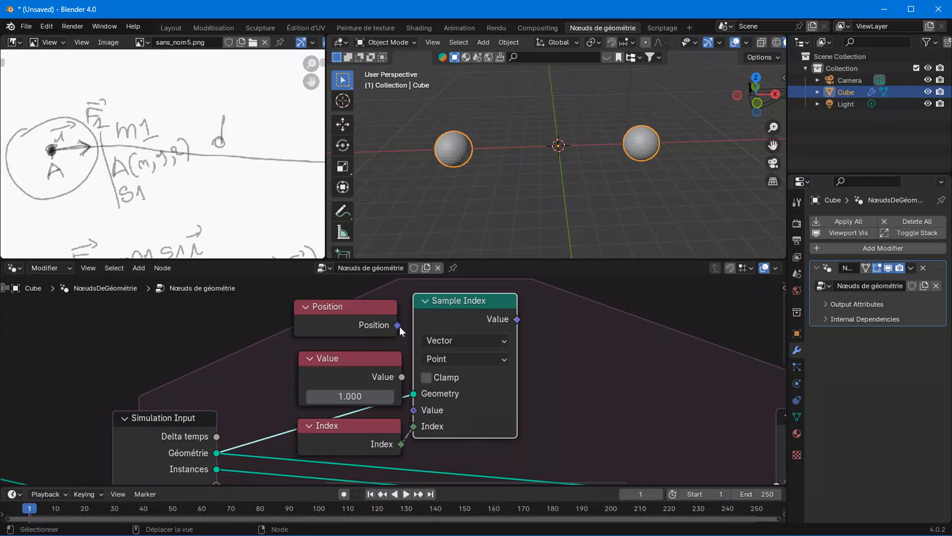
left_click_drag(397, 325, 417, 415)
left_click(450, 360)
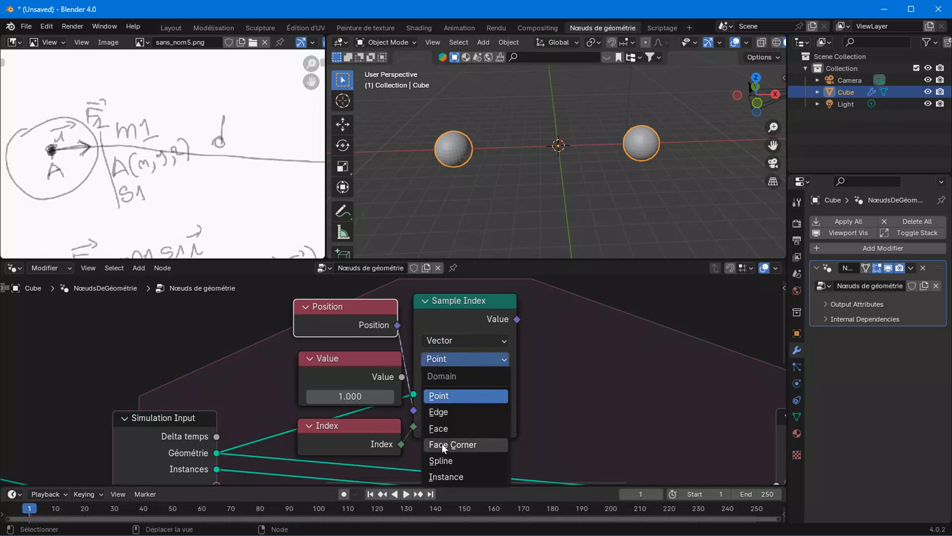
left_click(441, 475)
Step: Delete the lower Value and Position nodes
scroll(418, 442, "down", 6)
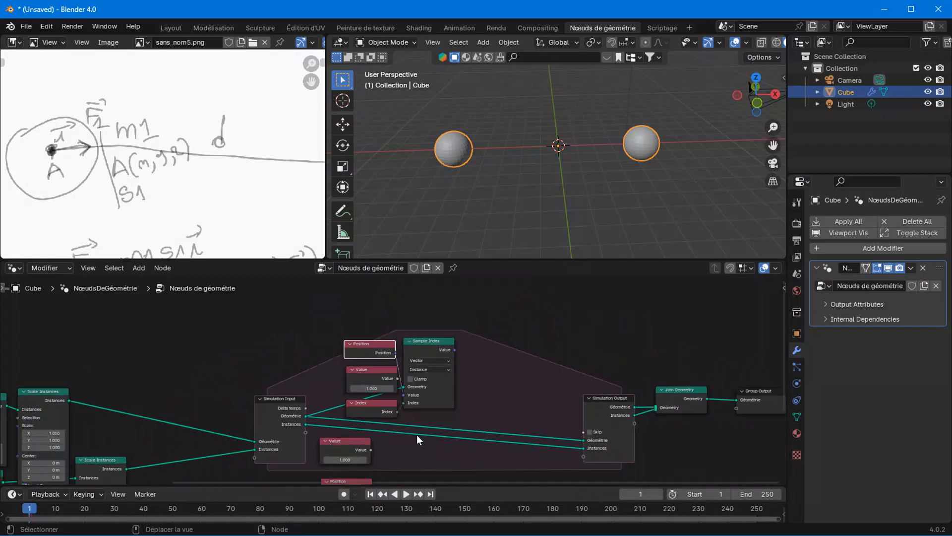
scroll(401, 403, "up", 3)
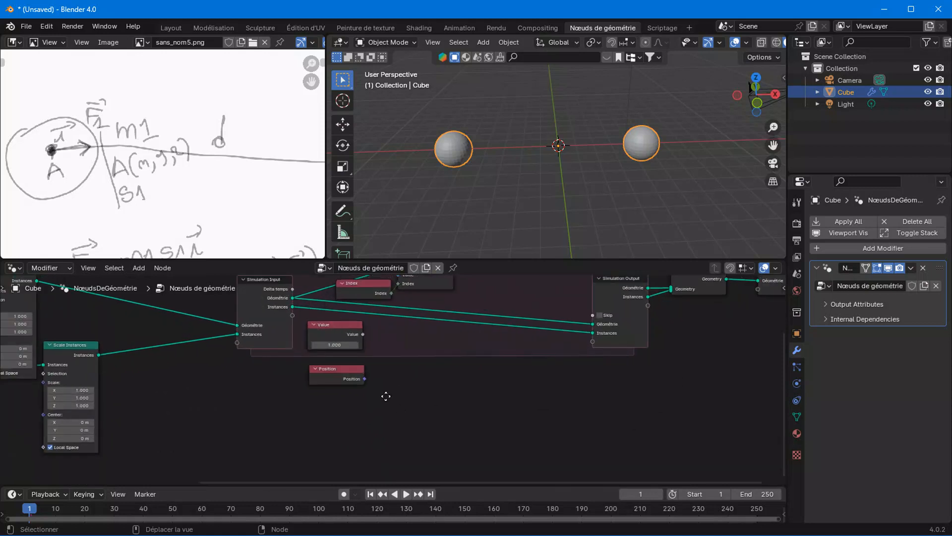
left_click_drag(387, 436, 310, 401)
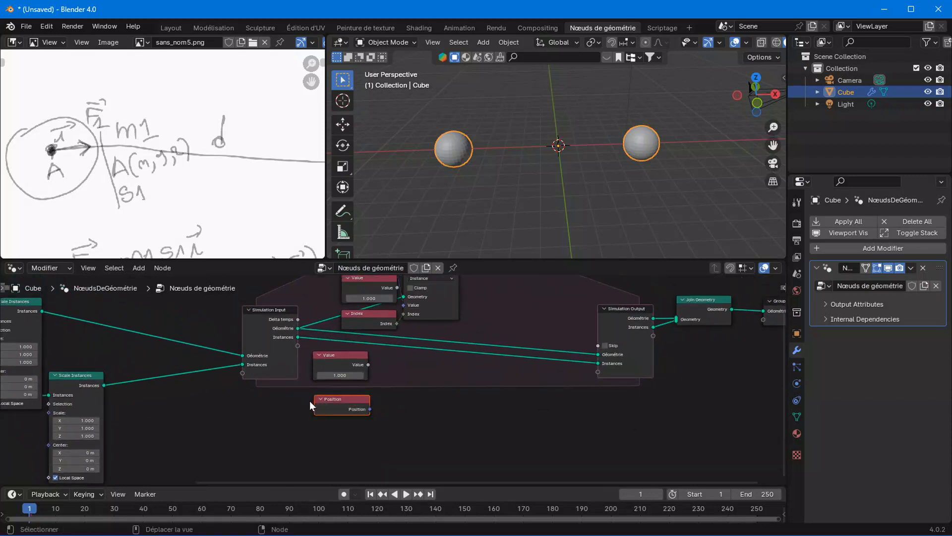
key("ctrl+x")
middle_click_drag(376, 391, 366, 429)
left_click_drag(494, 347, 359, 292)
left_click(310, 397)
key("ctrl+x")
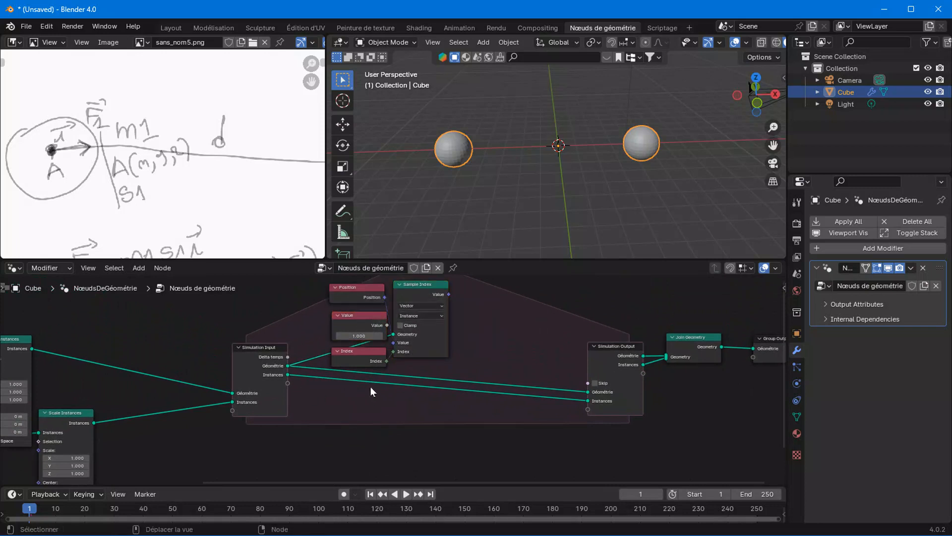
Step: Duplicate the Position, Value, Index and Sample Index group below the original and feed the copy's Geometry from Simulation Input's Instances
left_click_drag(467, 358, 356, 282)
key("shift+d")
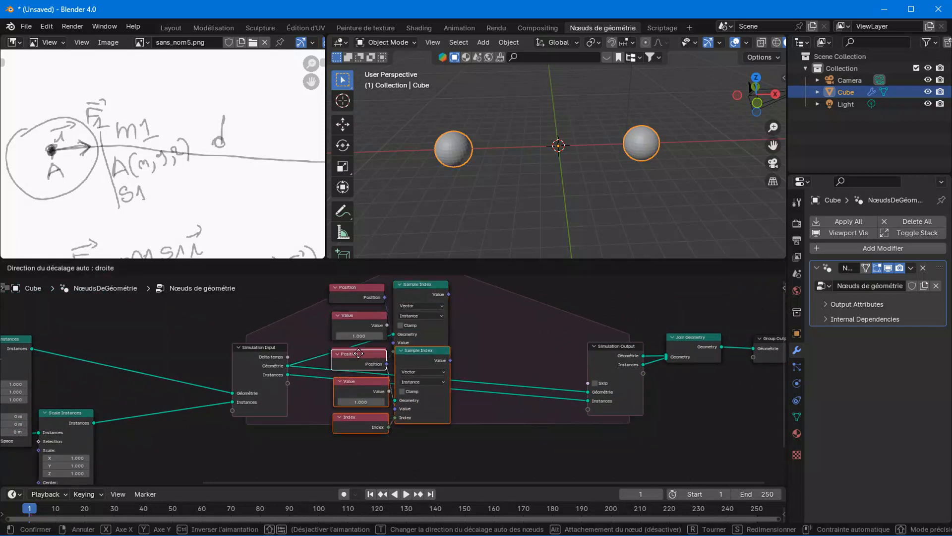
left_click(355, 413)
middle_click_drag(356, 410, 323, 362)
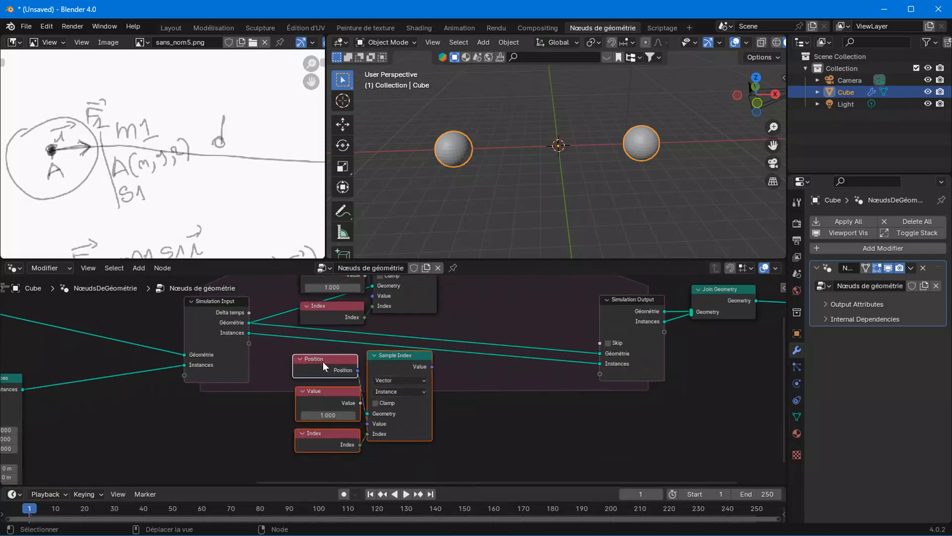
left_click_drag(251, 334, 369, 414)
middle_click_drag(418, 384, 396, 420)
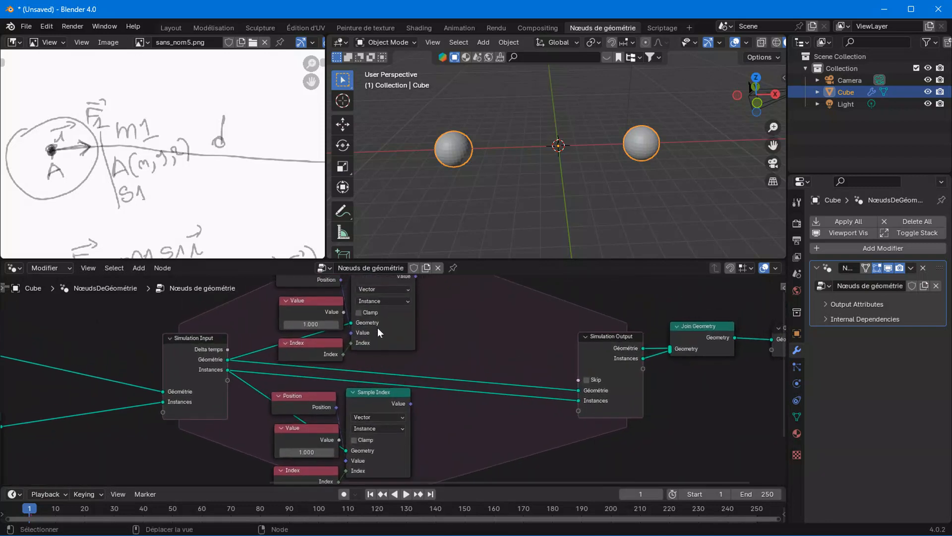
Step: Group each Position and Index pair beside its Sample Index, placing one Value node above the upper Sample Index and the other below the lower
scroll(377, 326, "down", 2)
mouse_move(323, 298)
left_mouse_down()
mouse_move(300, 348)
mouse_move(325, 293)
left_mouse_up()
left_click(324, 318)
left_click_drag(303, 335, 328, 322)
left_click_drag(311, 422, 323, 359)
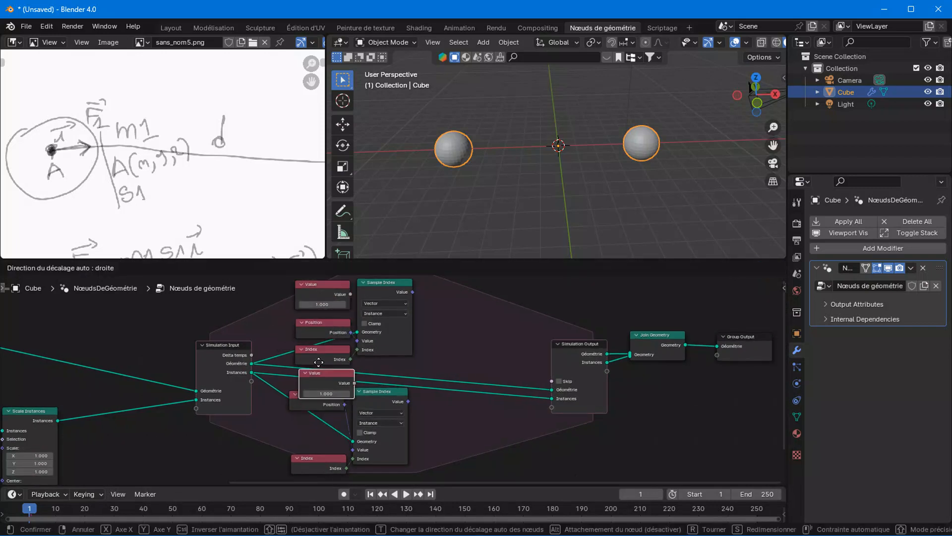
left_click_drag(306, 395, 306, 433)
left_click_drag(330, 359, 249, 451)
left_click_drag(280, 406, 321, 462)
left_click_drag(321, 462, 323, 420)
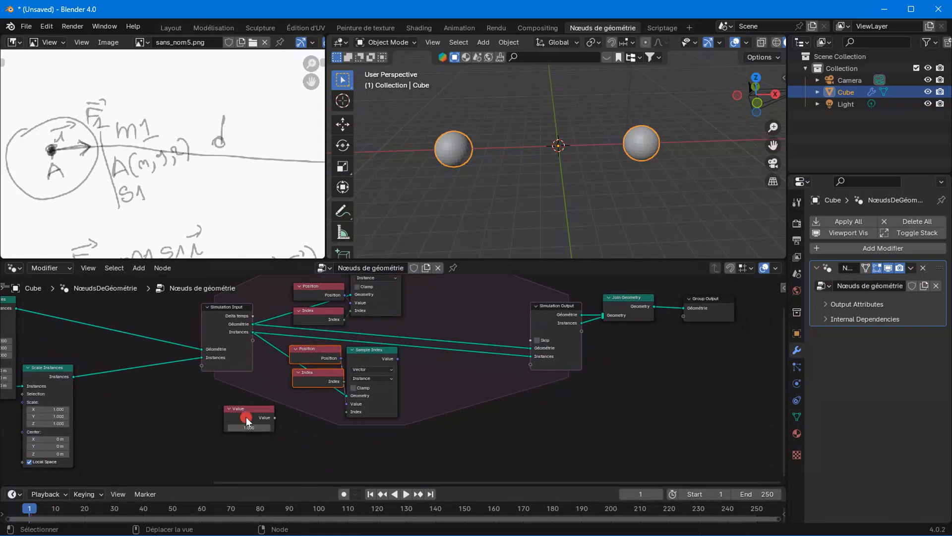
left_click_drag(246, 417, 371, 431)
middle_click_drag(376, 348, 346, 436)
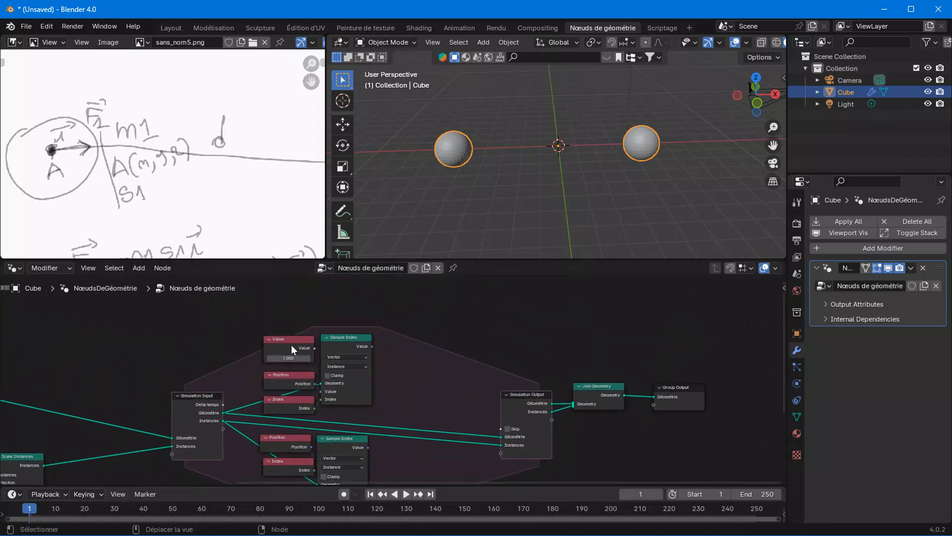
left_click_drag(291, 344, 348, 311)
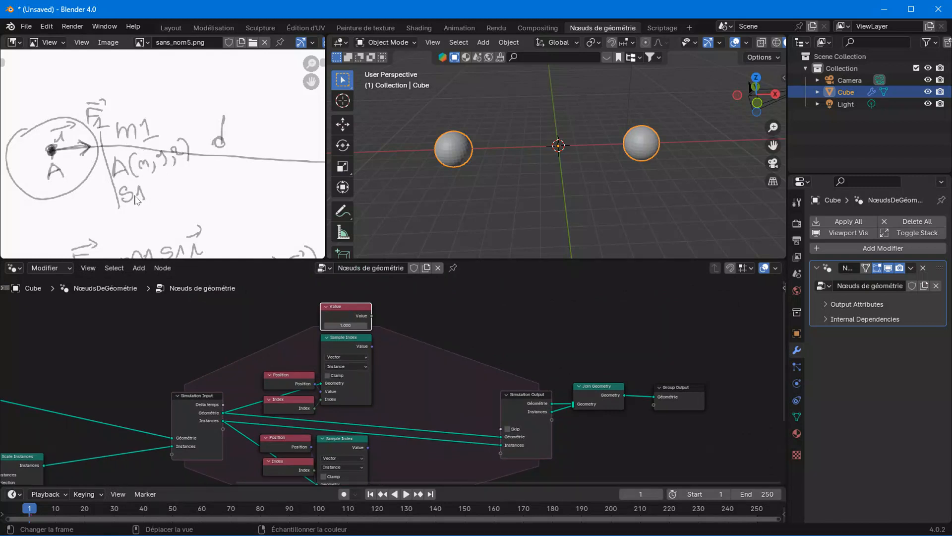
Step: Add an Instance Scale node beside the upper Sample Index node
middle_click_drag(458, 384, 379, 391)
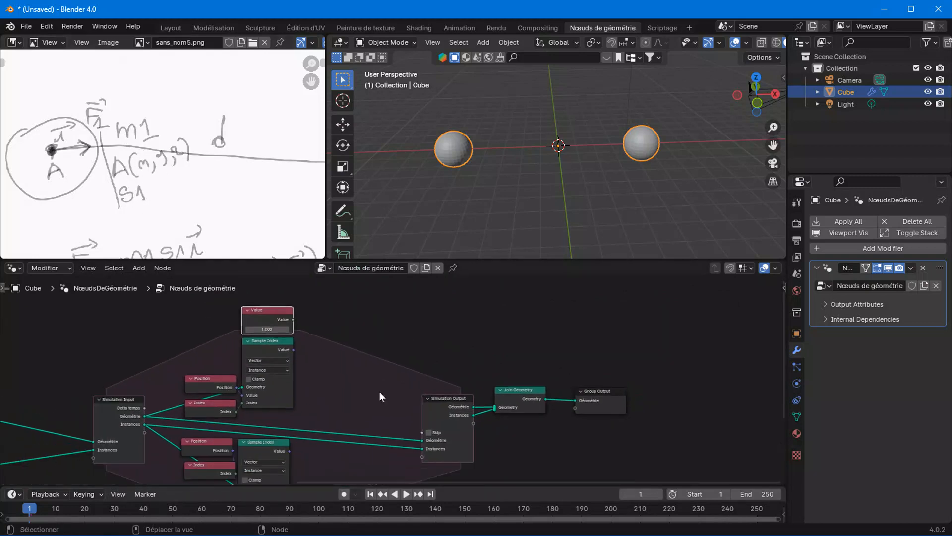
right_click(306, 359)
mouse_move(306, 358)
mouse_move(366, 174)
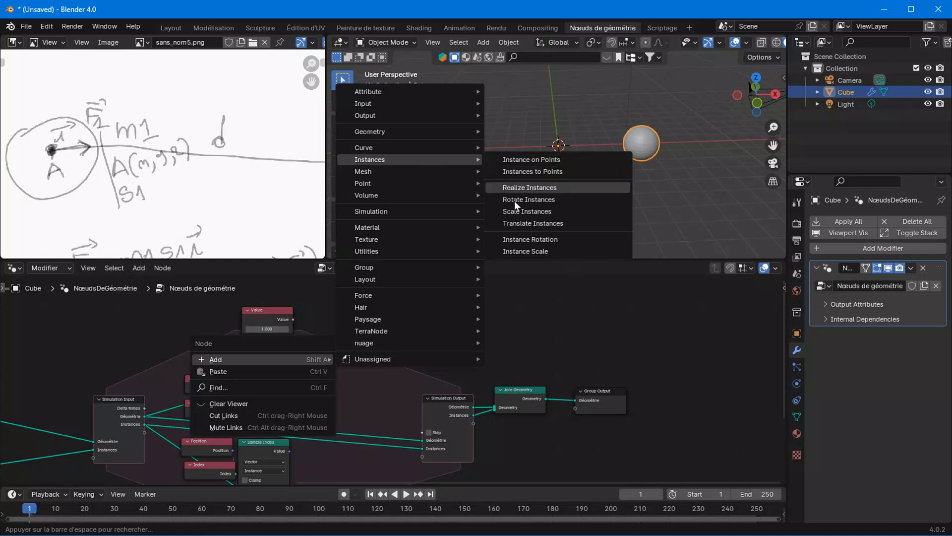
left_click(564, 252)
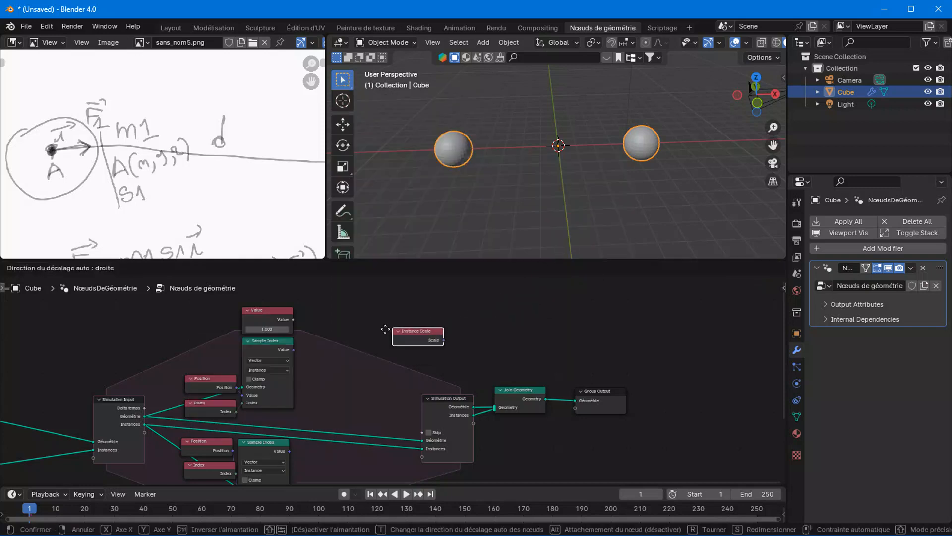
left_click(307, 341)
scroll(248, 401, "up", 1)
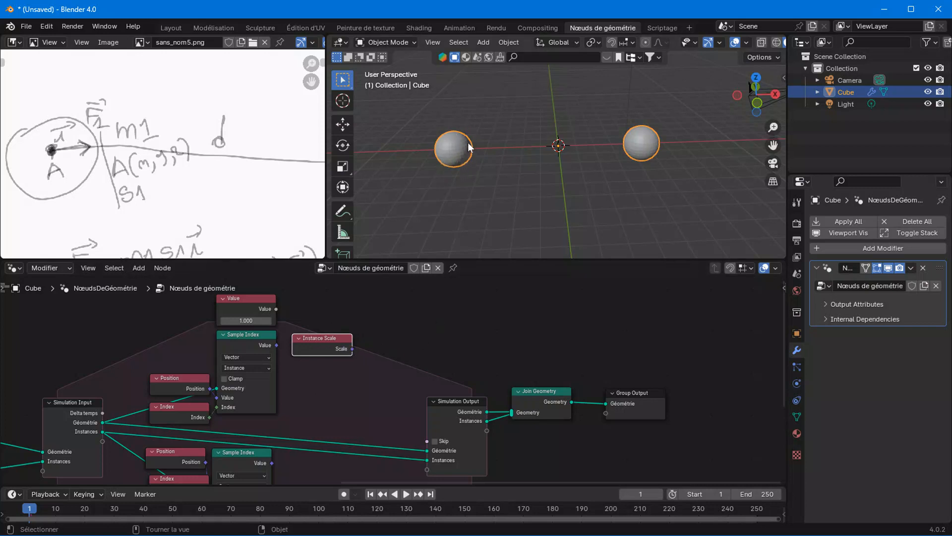
middle_click_drag(396, 380, 340, 349)
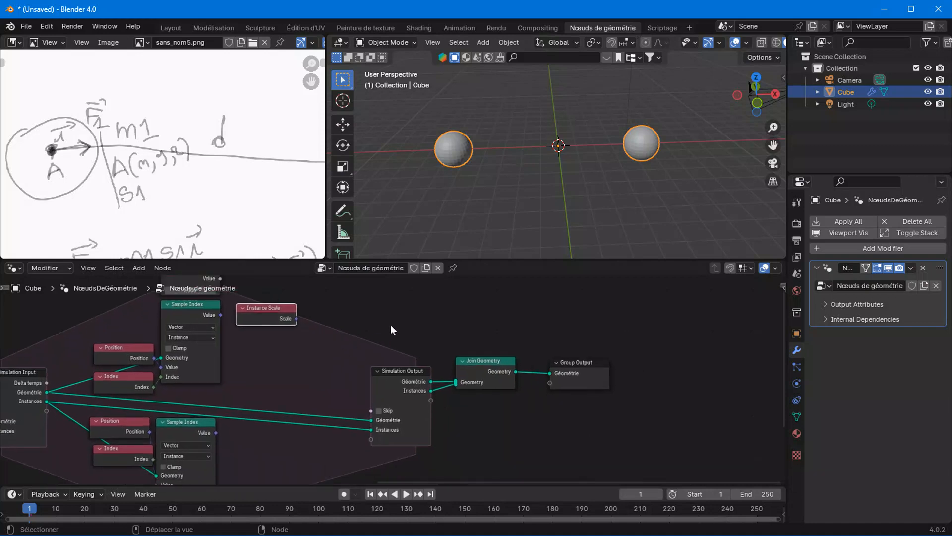
Step: Move the Simulation Output, Join Geometry and Group Output nodes further away to free space after the Instance Scale node
left_click_drag(391, 319, 659, 437)
left_click_drag(405, 376, 585, 367)
scroll(328, 359, "up", 2)
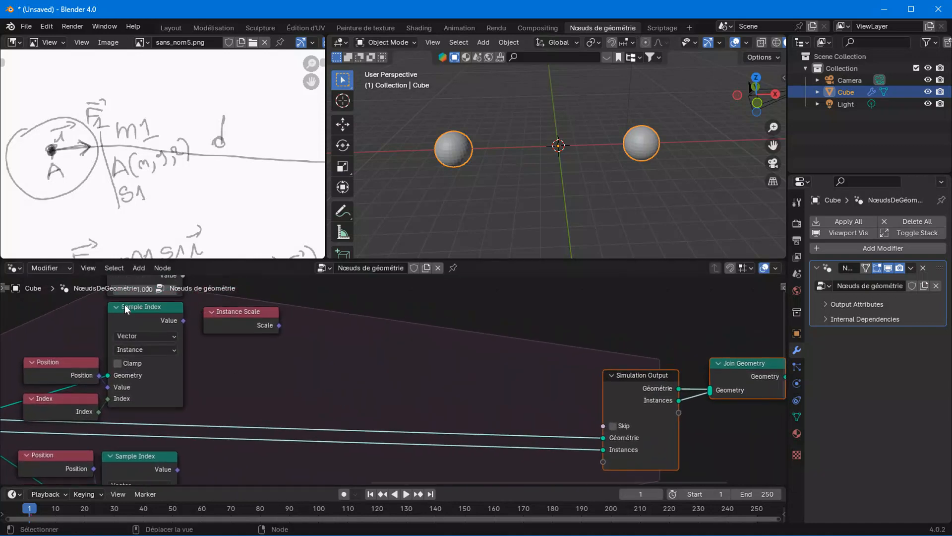
Step: Add a Sample Index node beside the Instance Scale node and connect Scale to its Value input
right_click(266, 347)
mouse_move(266, 346)
mouse_move(337, 119)
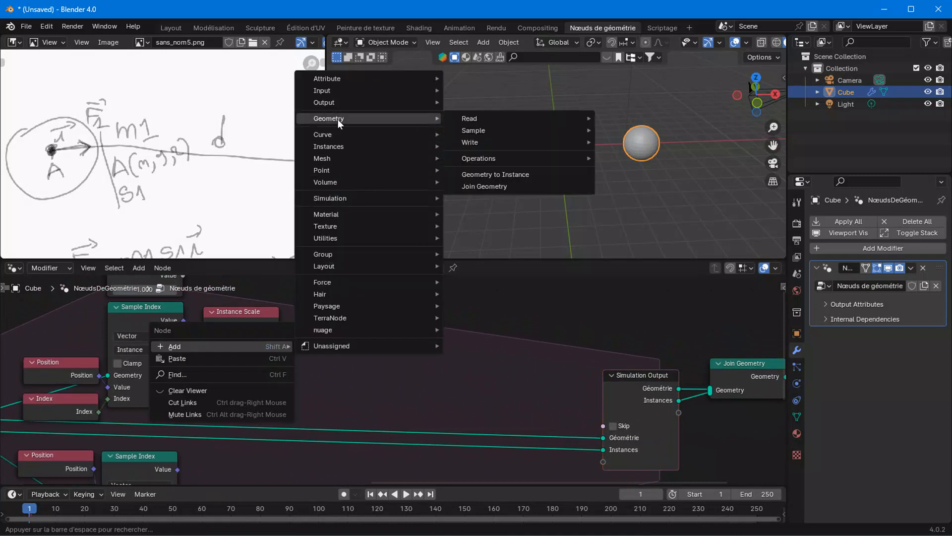
mouse_move(535, 132)
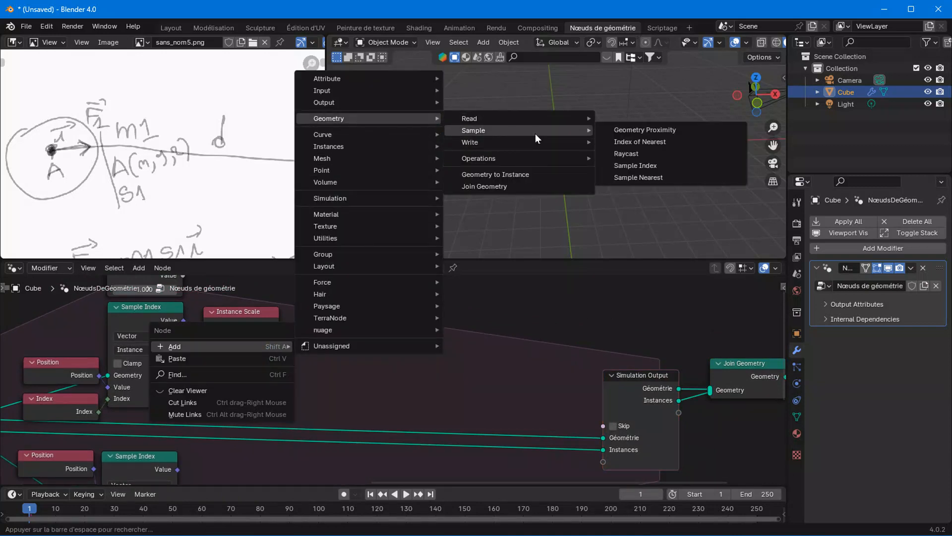
left_click(623, 168)
left_click(295, 287)
left_click_drag(279, 325, 296, 372)
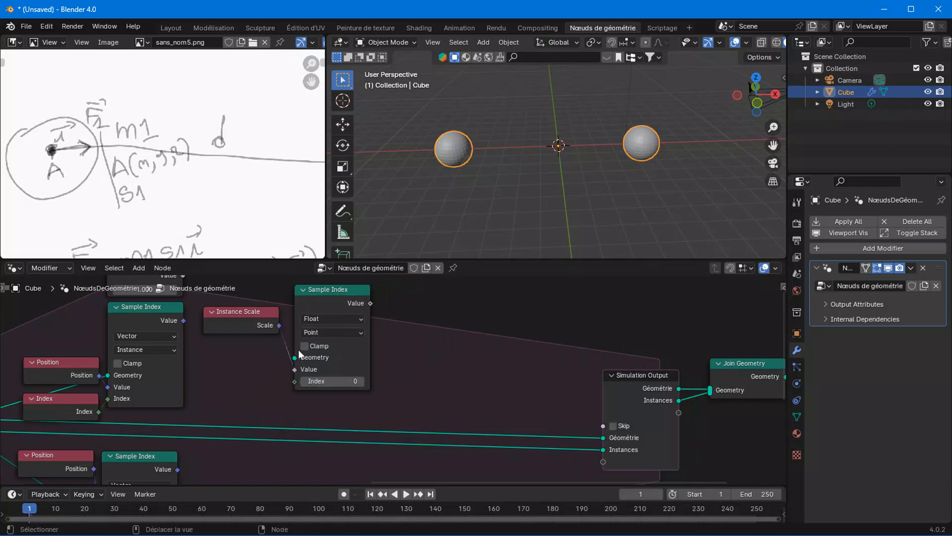
left_click(323, 318)
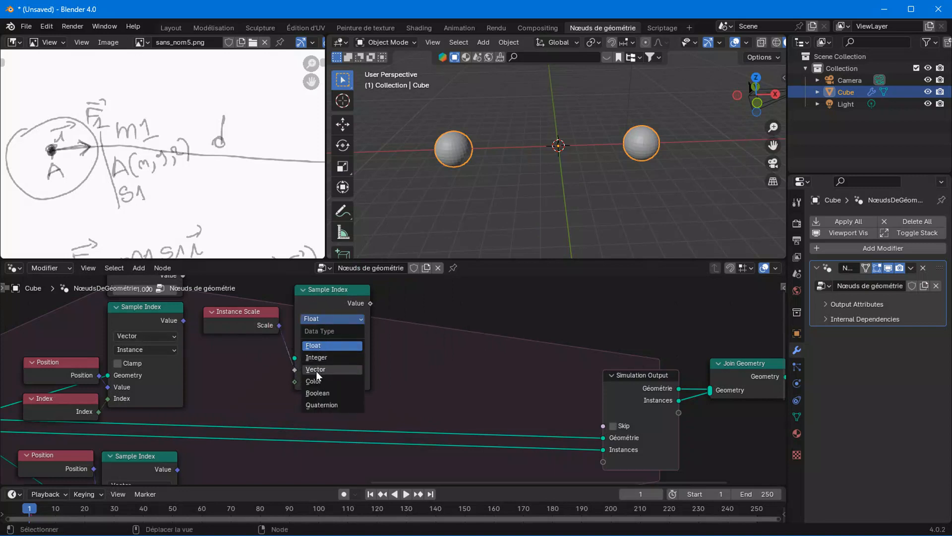
scroll(242, 351, "down", 1)
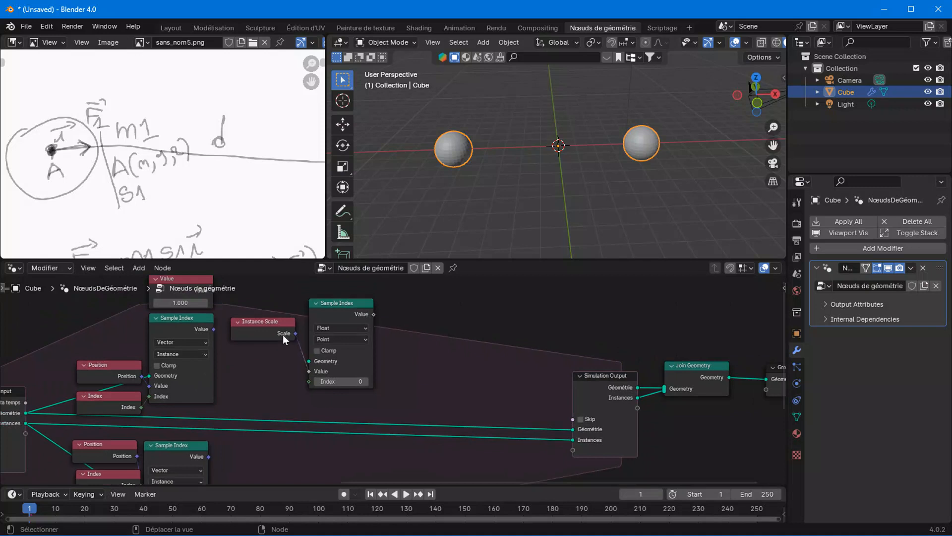
Step: Lower the Instance Scale node and feed the new Sample Index node's Geometry from Simulation Input's Géométrie
left_click_drag(272, 335, 269, 371)
scroll(276, 382, "up", 1)
middle_click_drag(172, 404, 289, 399)
left_click_drag(108, 410, 417, 357)
scroll(413, 382, "up", 1)
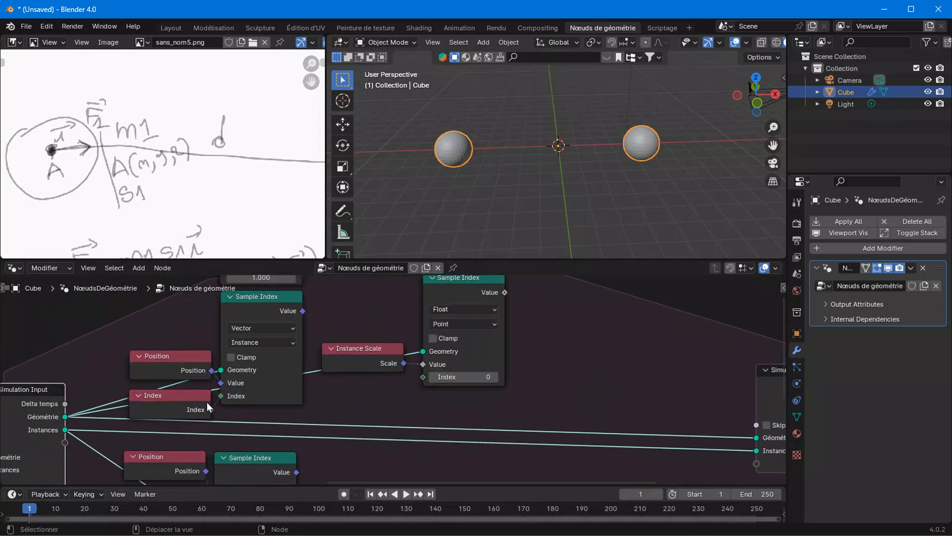
Step: Duplicate the Index node below Instance Scale and connect it to the new Sample Index node's Index input
left_click(188, 408)
key("shift+d")
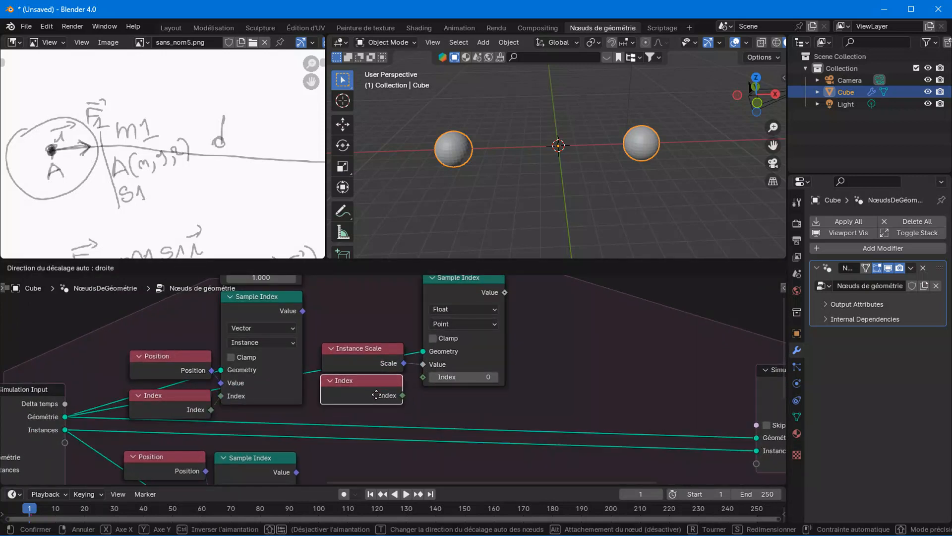
left_click(377, 393)
left_click_drag(403, 394, 420, 372)
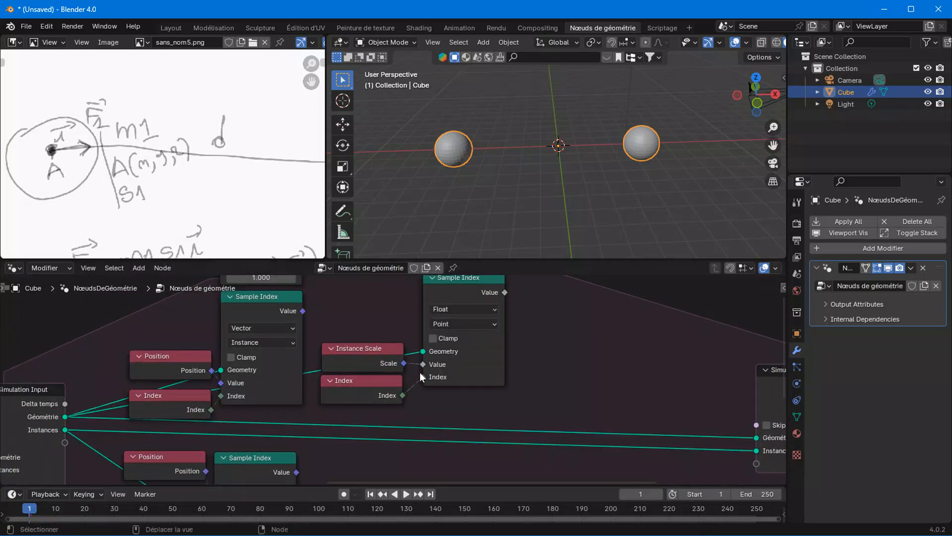
Step: Set the scale Sample Index node's data type to Vector and its domain to Instance
left_click(445, 309)
left_click(445, 363)
left_click(442, 324)
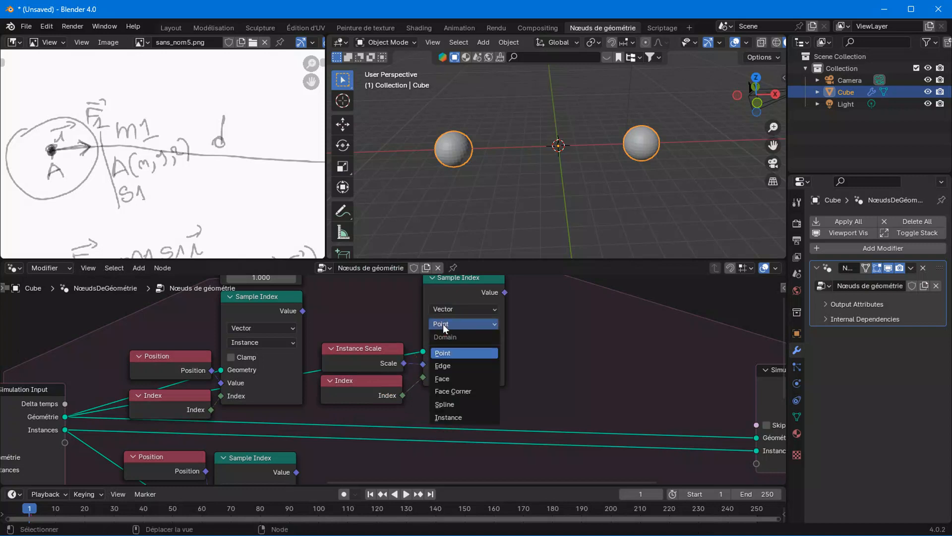
left_click(444, 419)
scroll(397, 406, "down", 2)
scroll(397, 404, "down", 3)
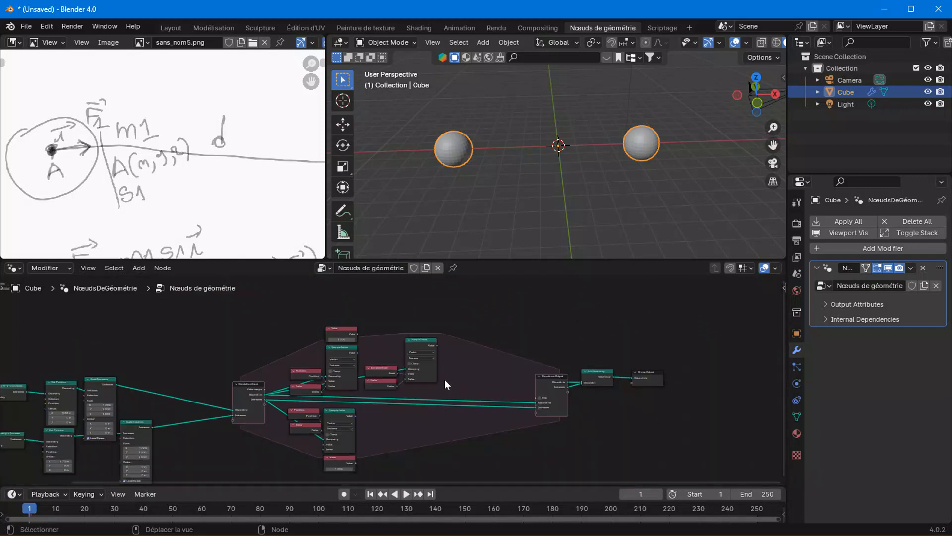
Step: Move the upper Value node above the scale Sample Index node
left_click_drag(345, 332, 417, 325)
left_click(290, 344)
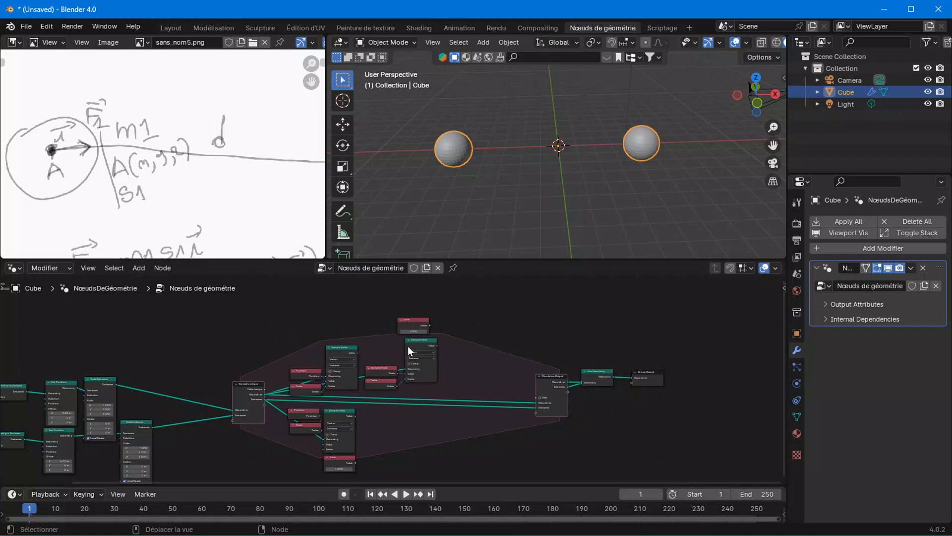
scroll(419, 370, "up", 2)
Step: Duplicate the Instance Scale, Index and Sample Index group in the lower branch and feed the copy's Geometry from Simulation Input's Instances
left_click_drag(470, 373, 385, 303)
key("shift+d")
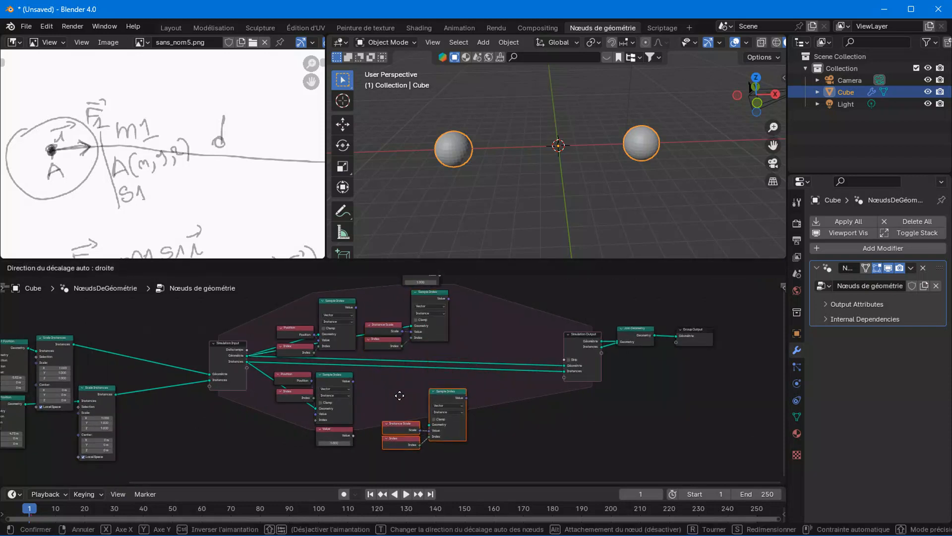
left_click(391, 387)
scroll(305, 427, "up", 2)
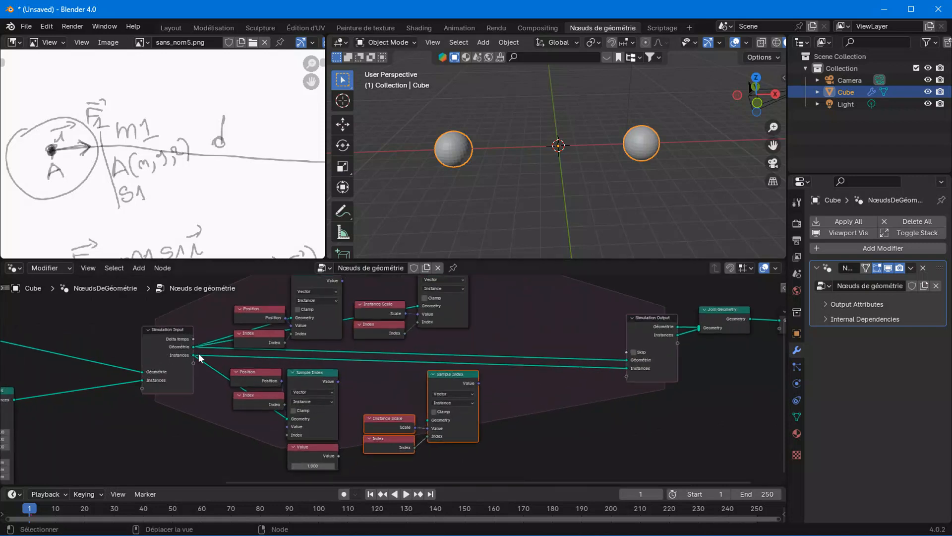
left_click_drag(194, 355, 428, 420)
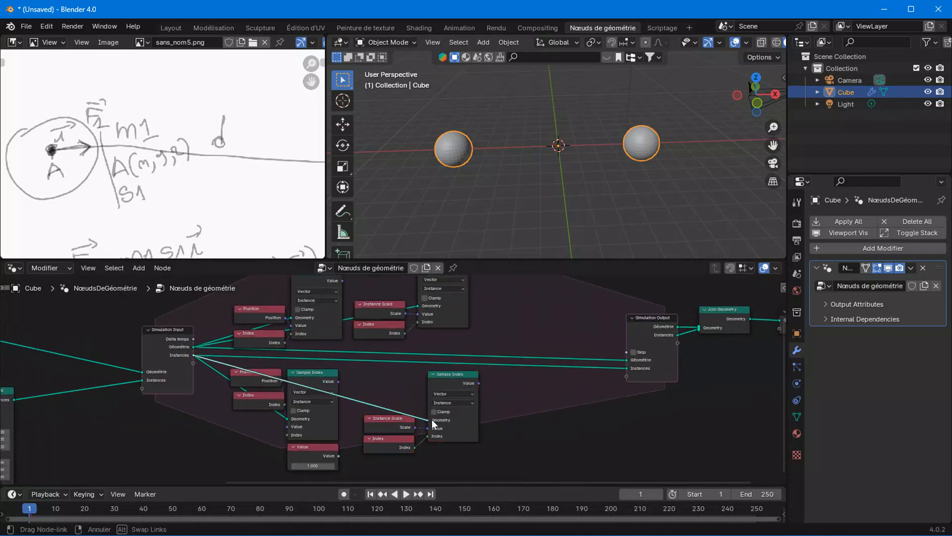
Step: Move the lower Value node beneath the copied scale Sample Index node
left_click_drag(325, 450, 458, 452)
scroll(508, 370, "down", 2)
middle_click_drag(508, 370, 459, 443)
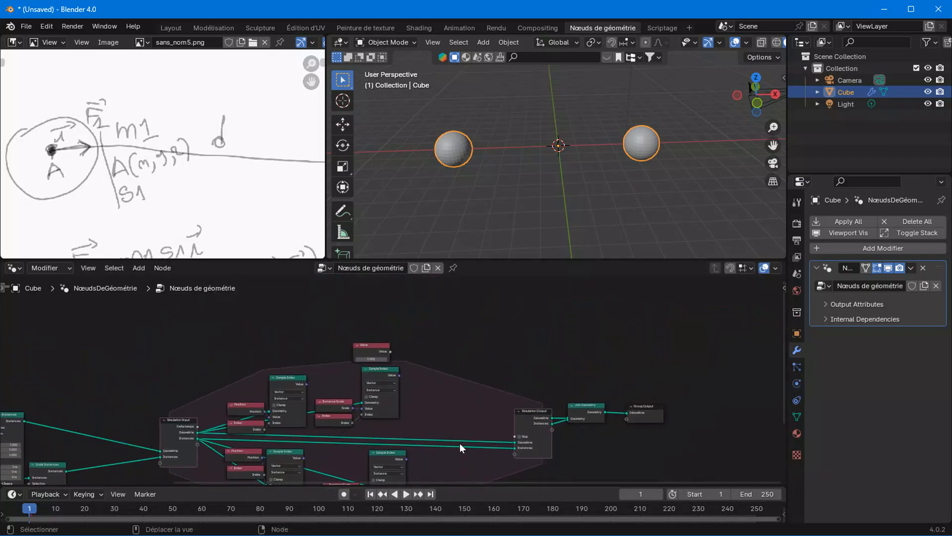
Step: Examine the sketched formulas for the force F1, the distance d and the normalized vector AB
scroll(164, 149, "down", 2)
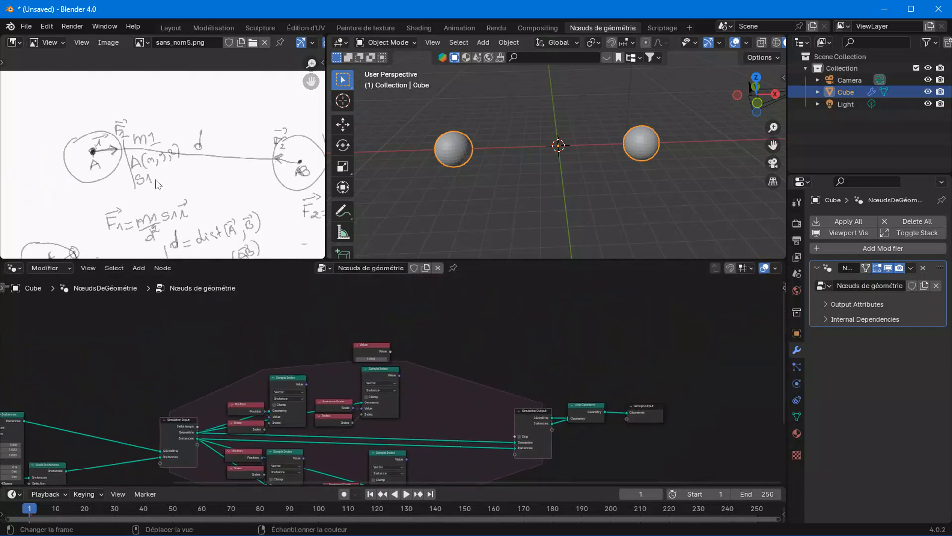
middle_click_drag(207, 202, 207, 131)
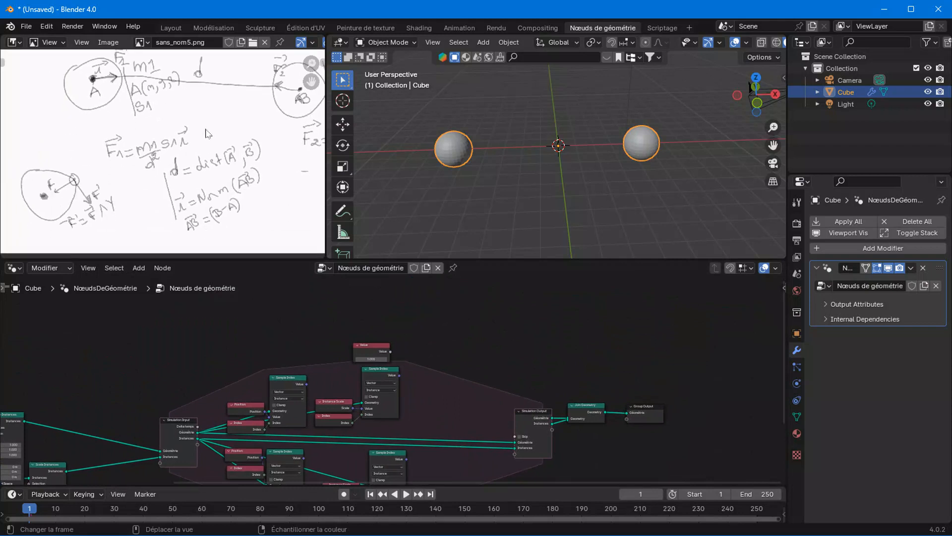
scroll(175, 161, "up", 3)
mouse_move(175, 161)
middle_mouse_down()
mouse_move(165, 135)
mouse_move(90, 114)
middle_mouse_up()
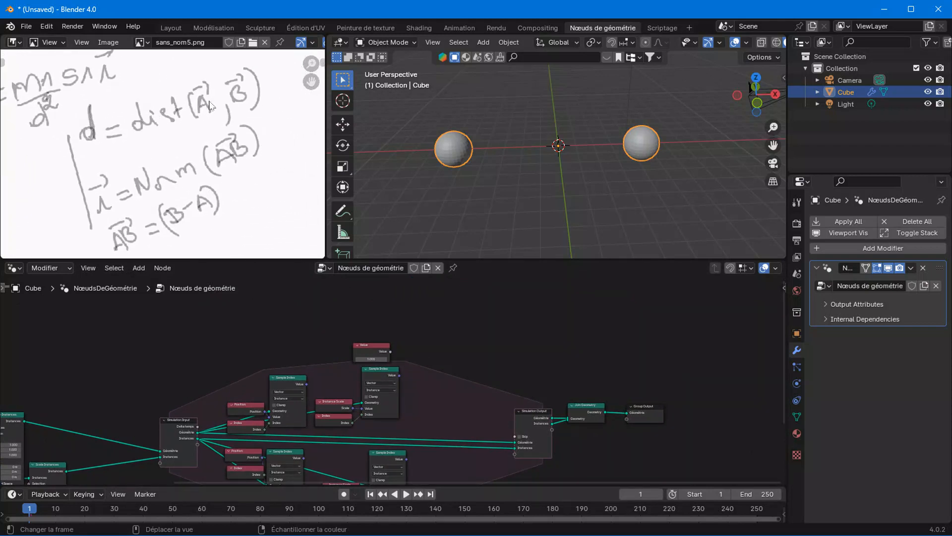
scroll(108, 137, "down", 2)
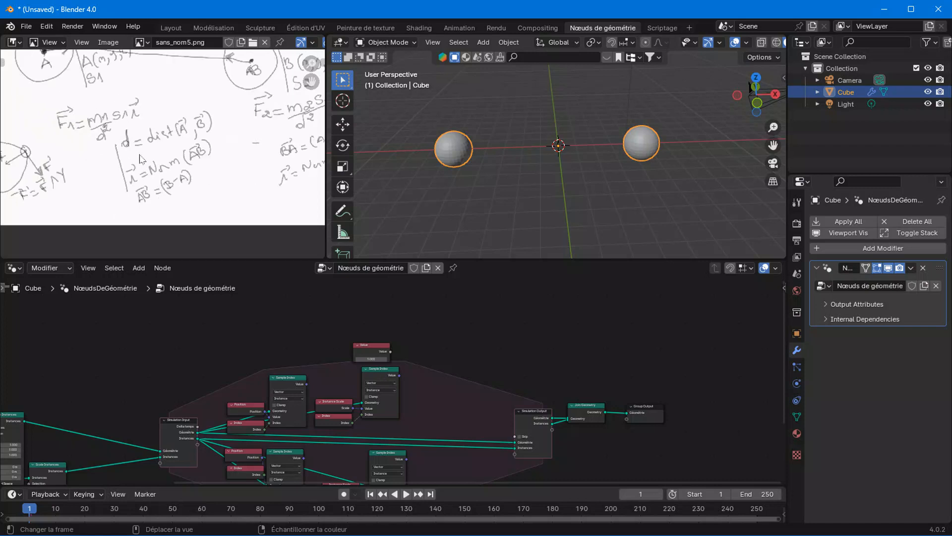
scroll(149, 154, "up", 2)
mouse_move(139, 166)
middle_mouse_down()
mouse_move(125, 147)
mouse_move(127, 158)
middle_mouse_up()
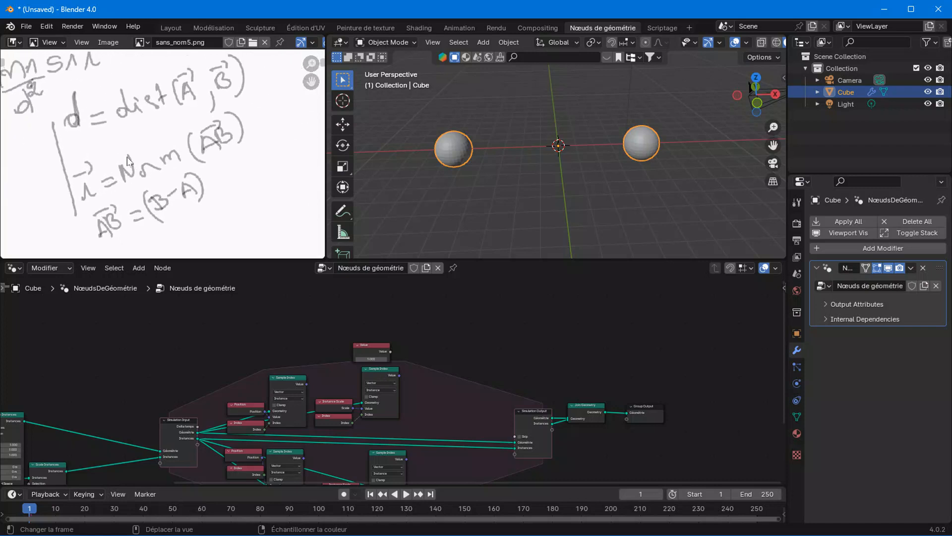
middle_click_drag(77, 120, 138, 179)
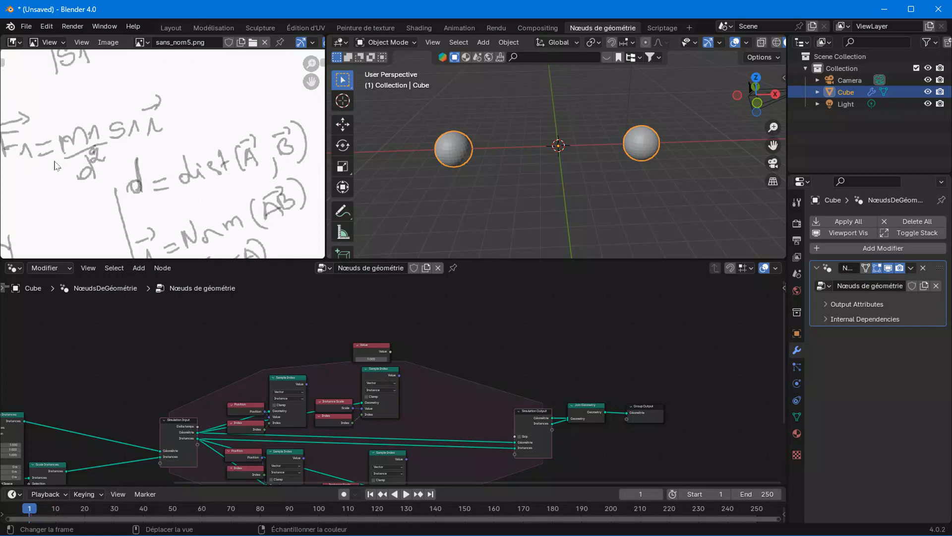
middle_click_drag(146, 186, 129, 147)
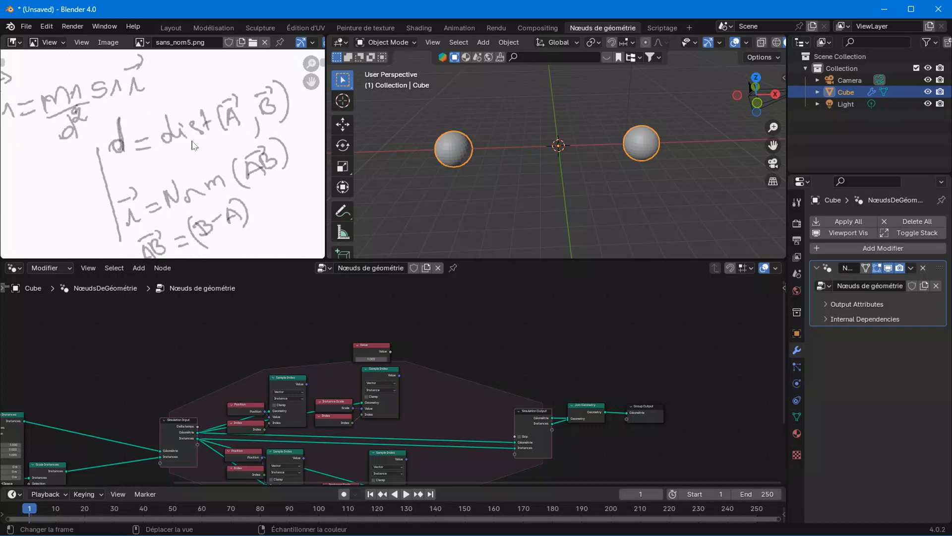
Step: Move the lower Instance Scale, Index, Sample Index and Value group slightly down, and shift the simulation output nodes further away
scroll(448, 395, "down", 2)
middle_click_drag(444, 418, 430, 292)
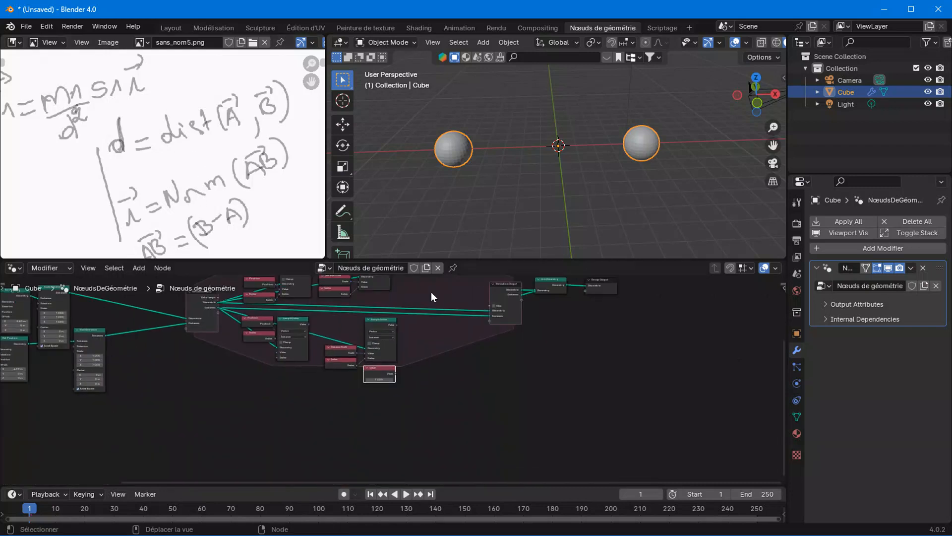
scroll(400, 381, "up", 3)
left_click_drag(427, 421, 327, 328)
left_click_drag(369, 305, 370, 318)
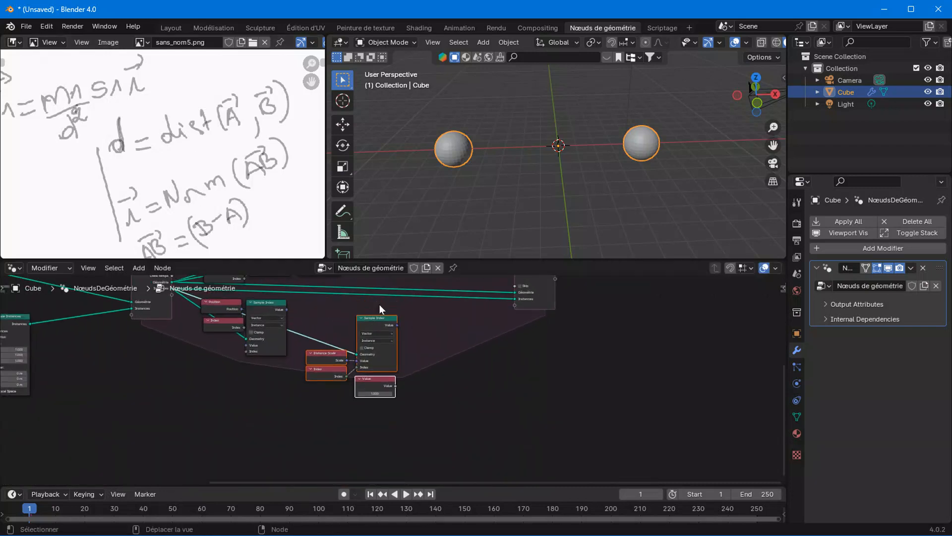
middle_click_drag(389, 297, 290, 391)
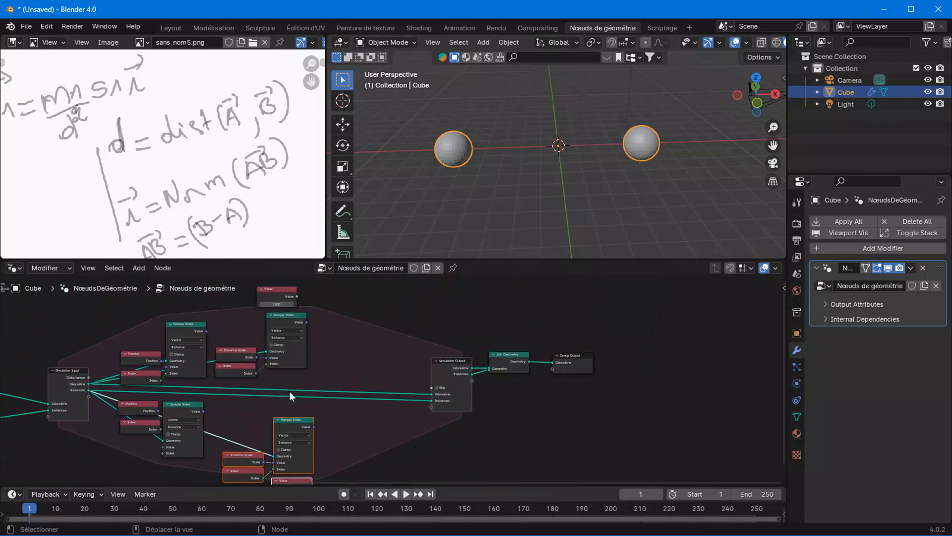
left_click_drag(592, 449, 593, 364)
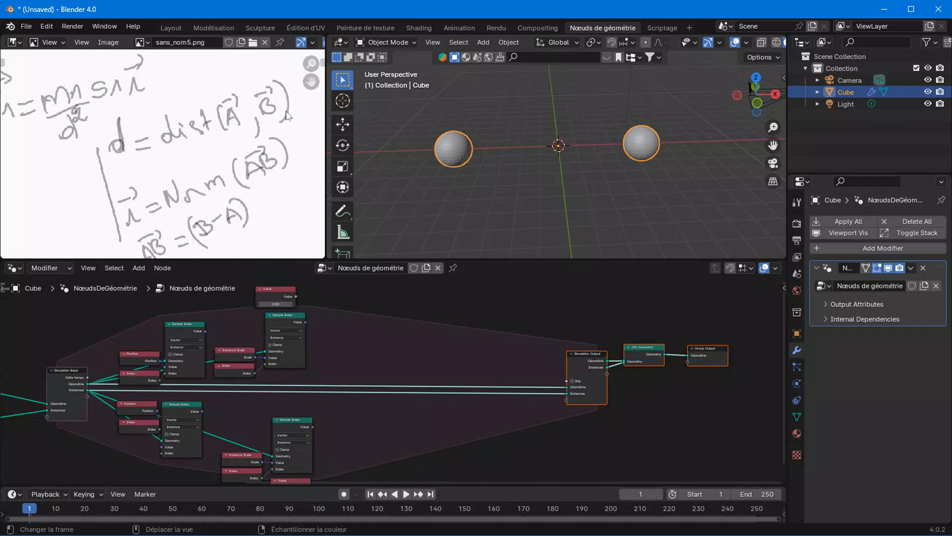
scroll(333, 376, "up", 1)
scroll(335, 375, "up", 1)
right_click(305, 351)
mouse_move(308, 351)
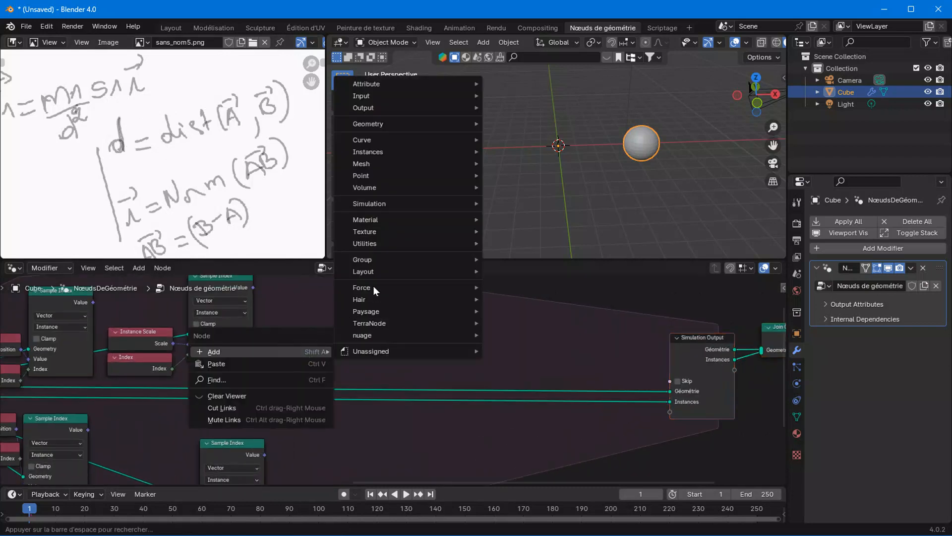
mouse_move(395, 243)
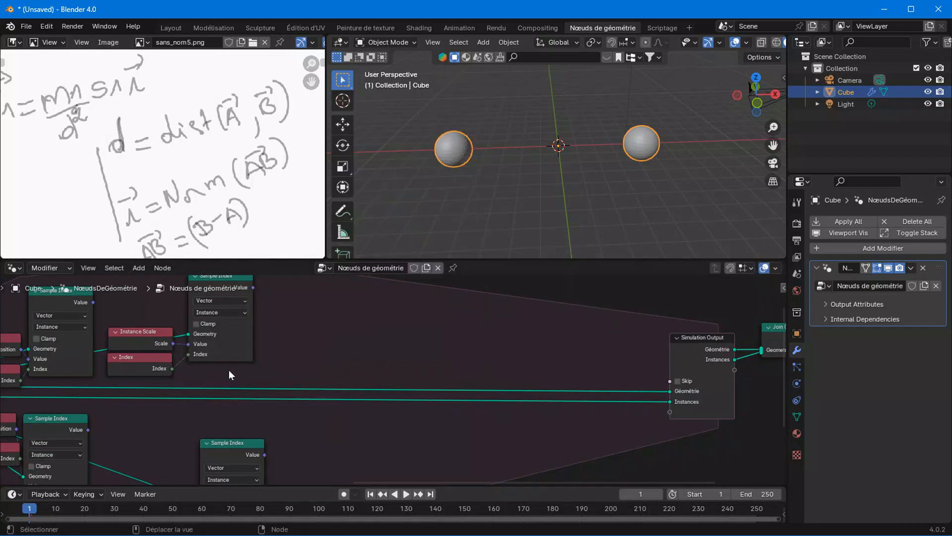
Step: Add a Vector Math node after the upper scale Sample Index node and set its operation to Distance
key("shift+a")
type("ad")
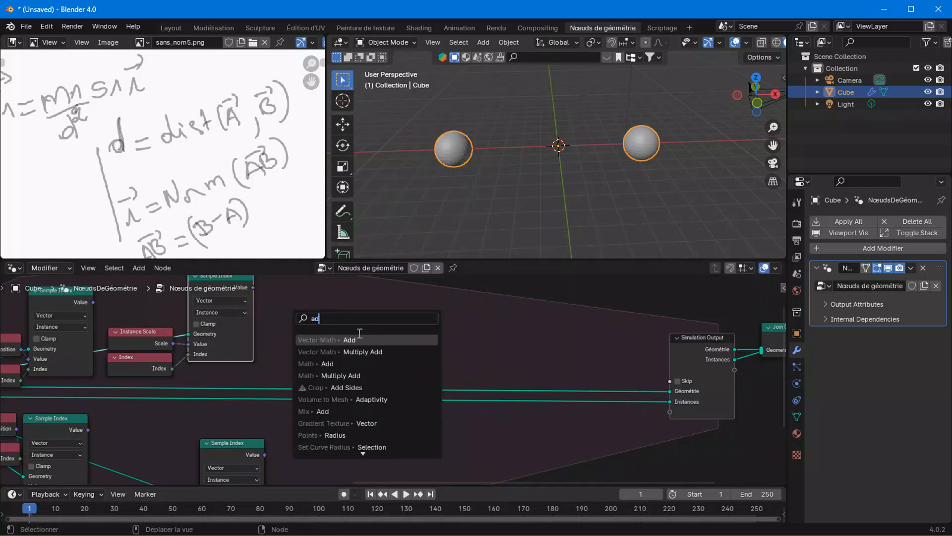
left_click(351, 340)
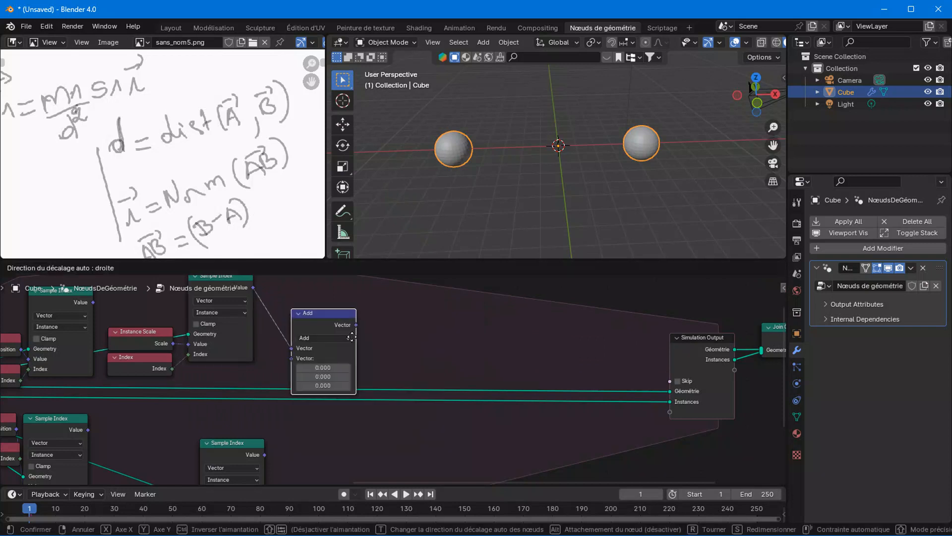
left_click(349, 337)
scroll(341, 344, "up", 2)
left_click(317, 322)
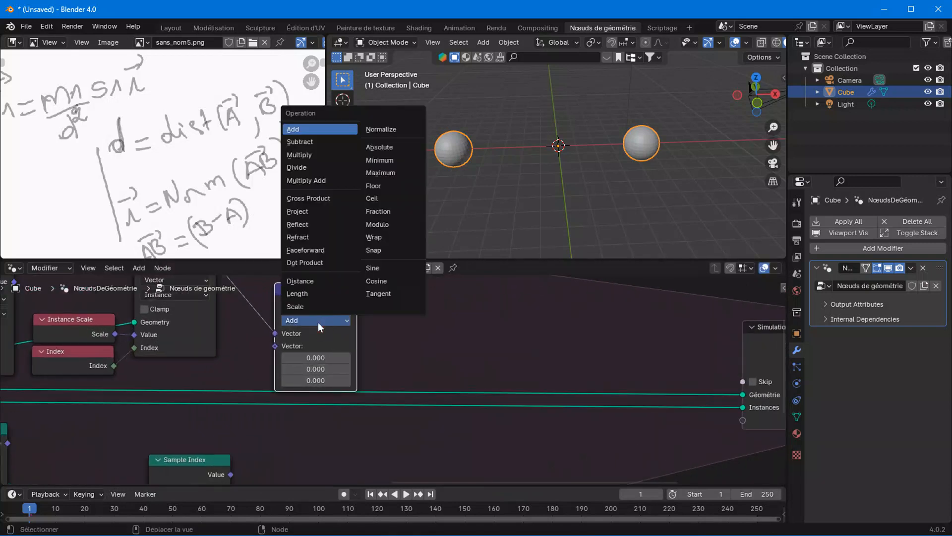
left_click(321, 279)
Step: Connect the upper and lower position Sample Index values to the Distance node's two Vector inputs, and place Distance between the two branches
scroll(270, 347, "down", 2)
scroll(276, 443, "down", 4)
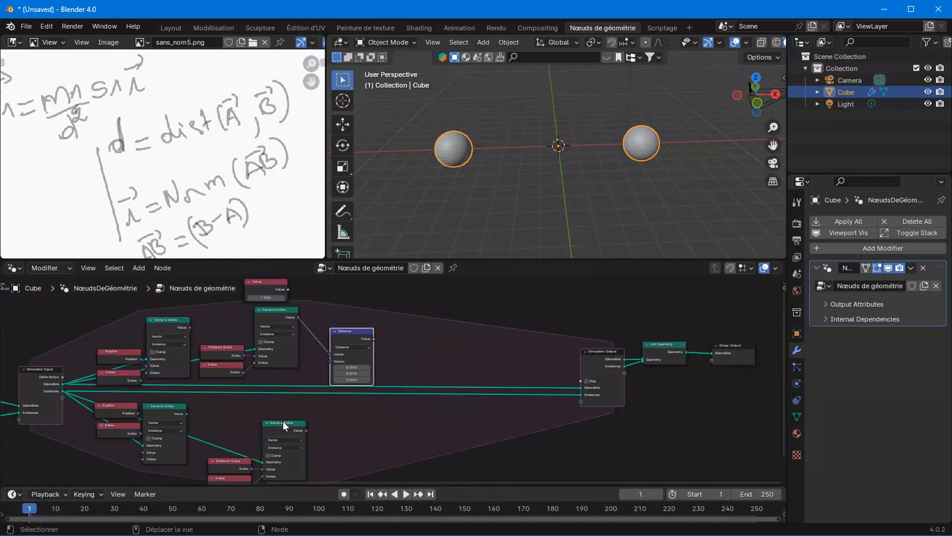
middle_click_drag(281, 426, 305, 404)
scroll(306, 404, "up", 3)
middle_click_drag(200, 303, 218, 347)
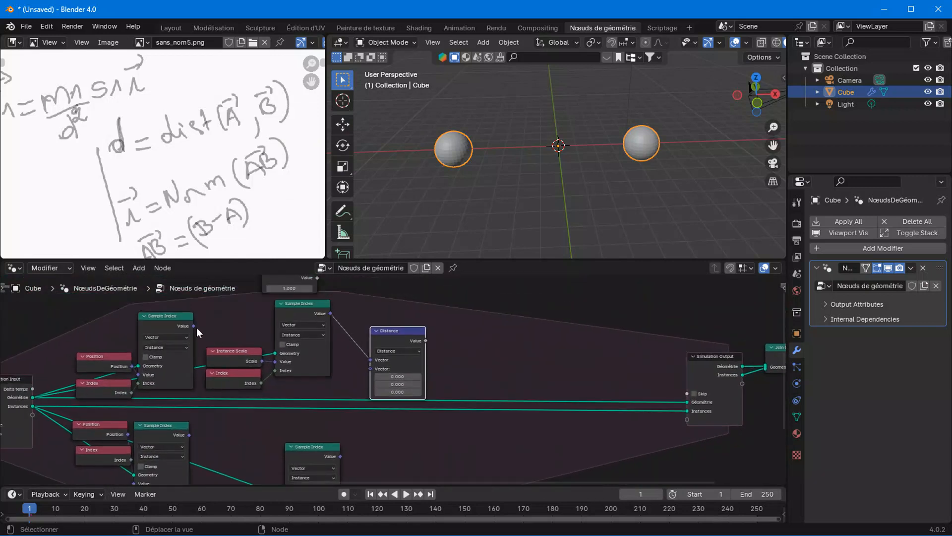
left_click_drag(194, 326, 370, 360)
middle_click_drag(350, 435, 362, 402)
left_click_drag(200, 399, 400, 350)
left_click(400, 306)
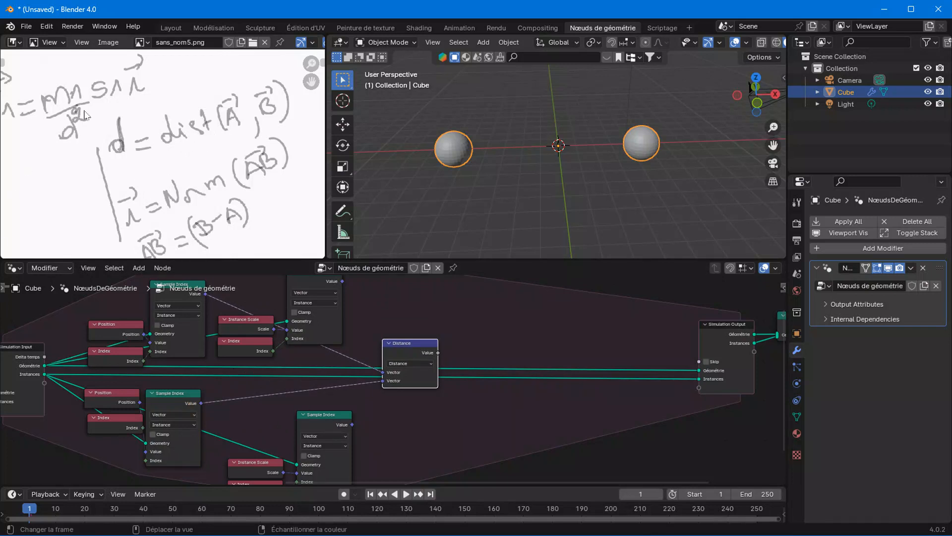
Step: Move the Distance node closer to the sample nodes and add a Math node fed by its Value output
scroll(424, 342, "up", 2)
left_click_drag(424, 340, 287, 354)
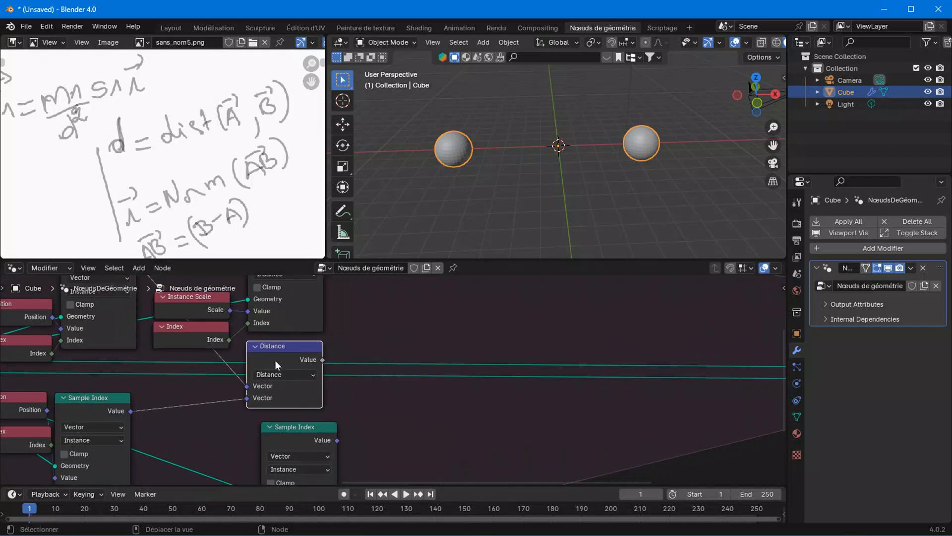
left_click_drag(322, 359, 373, 331)
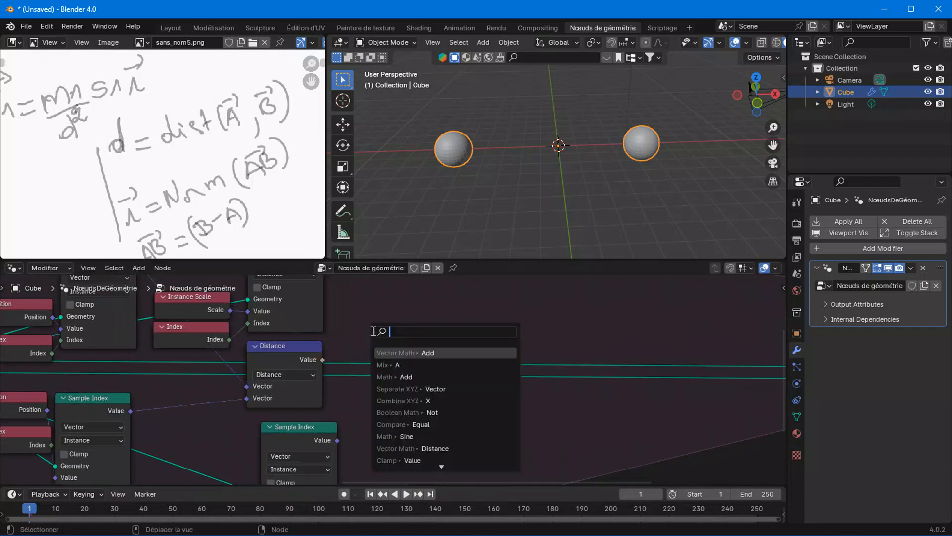
type("ad")
key("Return")
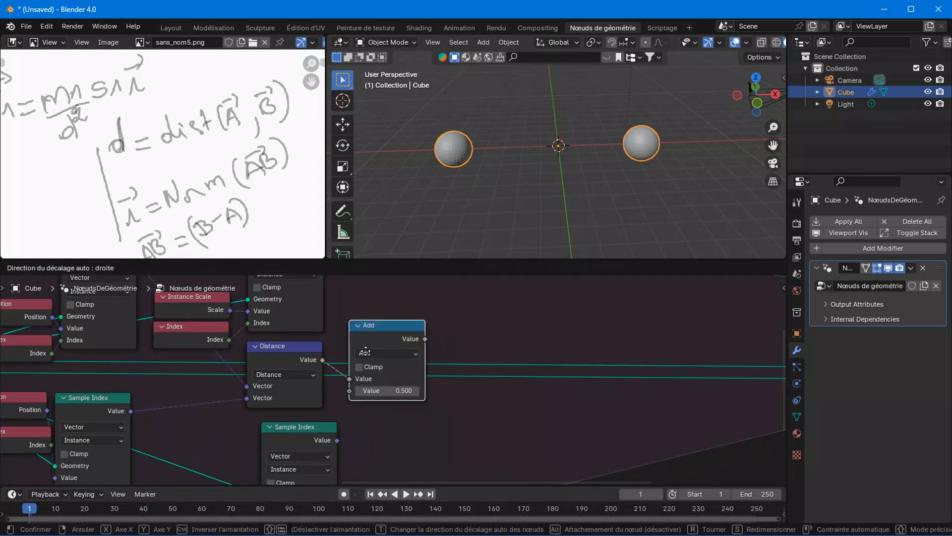
Step: Set the new Math node's operation to Power with Clamp enabled and an exponent of 2
left_click(375, 359)
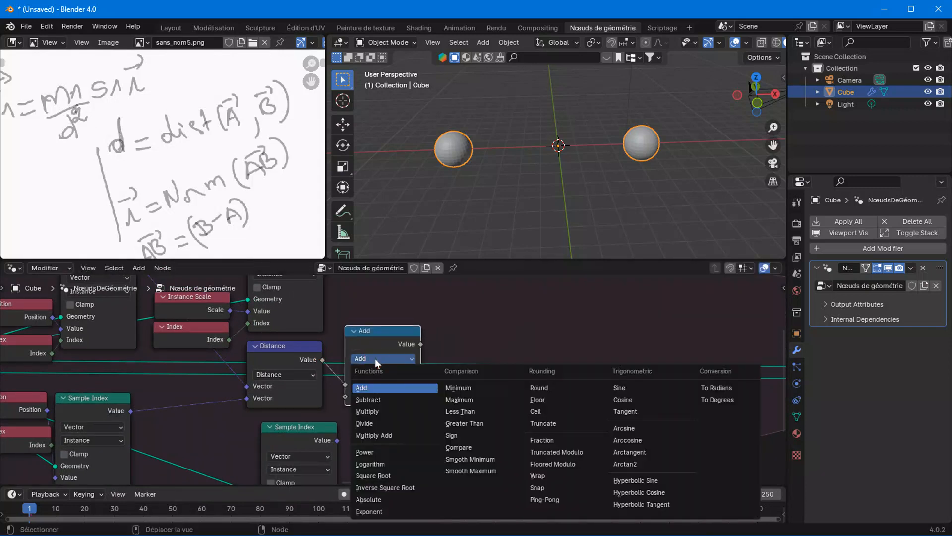
left_click(367, 452)
left_click(387, 395)
type("2")
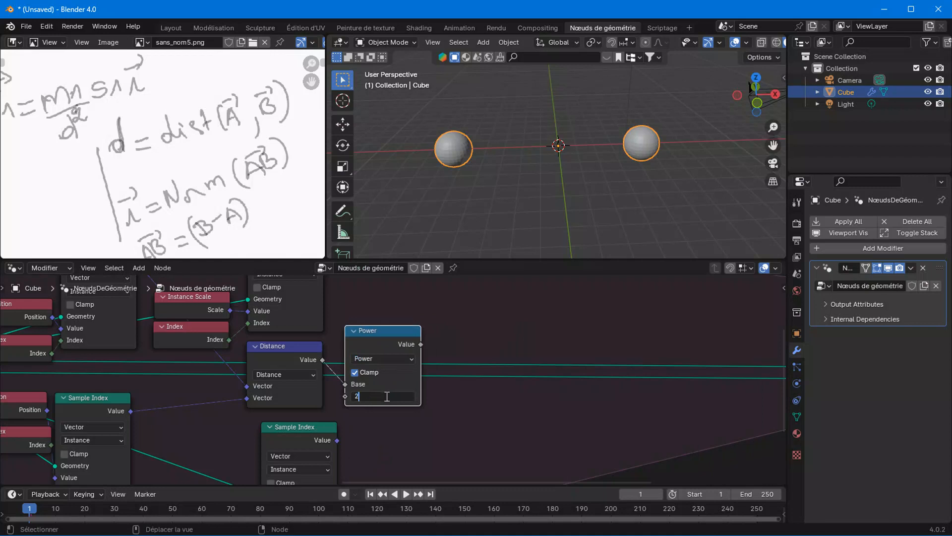
key("Return")
mouse_move(366, 344)
left_mouse_down()
mouse_move(367, 355)
mouse_move(368, 347)
left_mouse_up()
Step: Spread the upper and lower sample node groups apart vertically, and shift Distance and Power closer to the Simulation Input
scroll(368, 348, "down", 4)
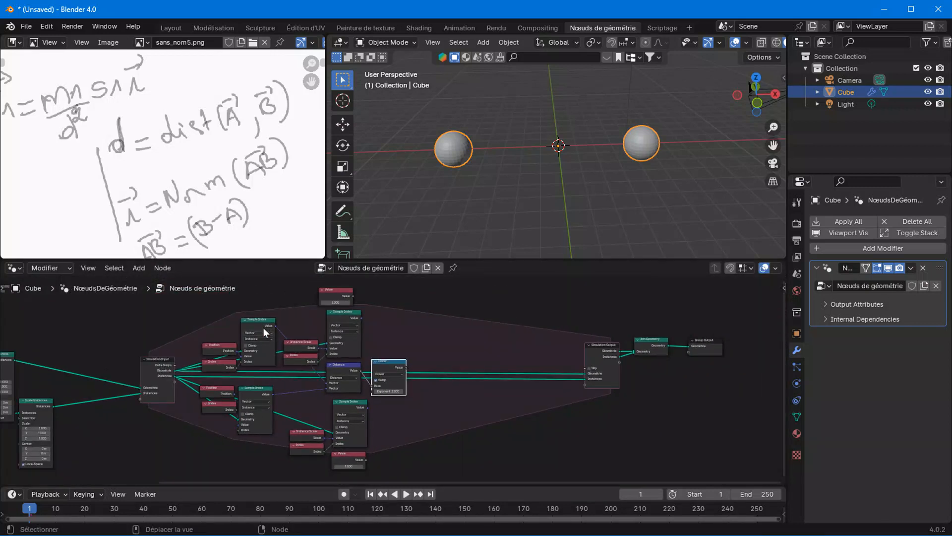
middle_click_drag(263, 327, 272, 360)
left_click_drag(203, 322, 358, 352)
middle_click_drag(305, 445, 297, 404)
left_click_drag(404, 455, 254, 401)
left_click_drag(387, 369, 383, 354)
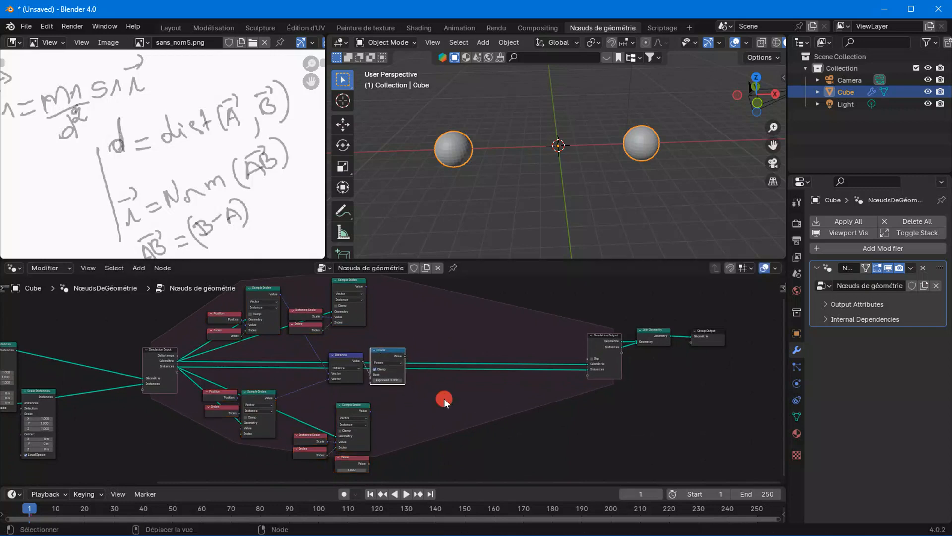
left_click_drag(445, 400, 308, 356)
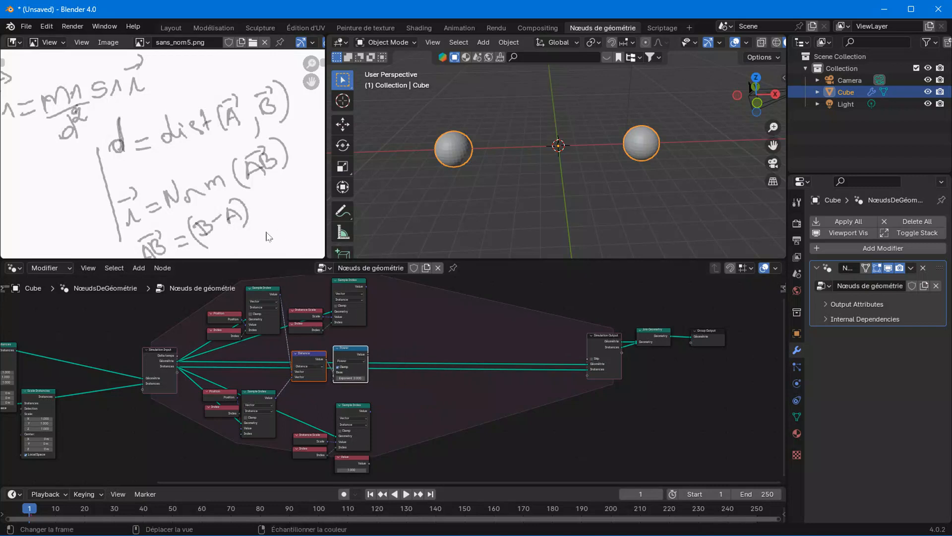
Step: Examine the sketched formulas for F1 and F2, the vectors AB and BA, and their normalized direction vectors
scroll(219, 202, "down", 3)
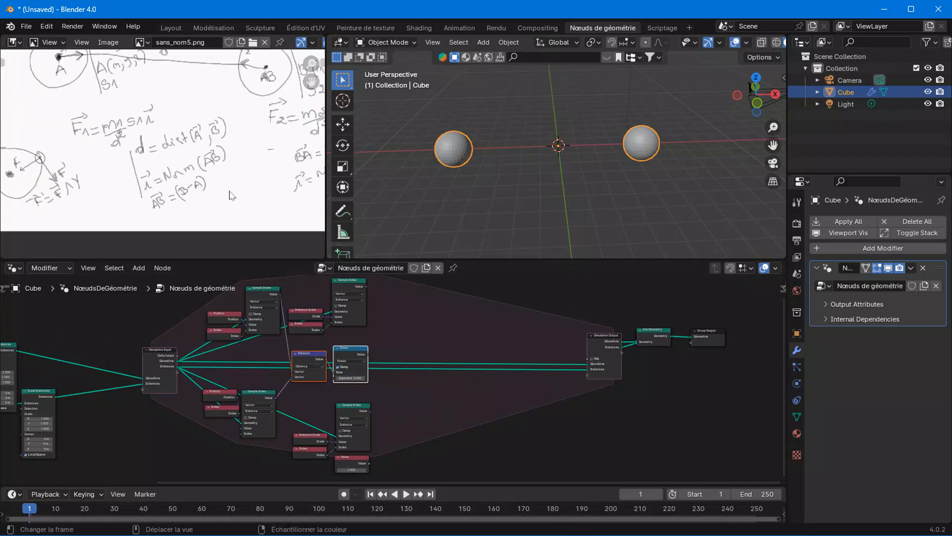
scroll(231, 196, "up", 2)
scroll(124, 181, "up", 1)
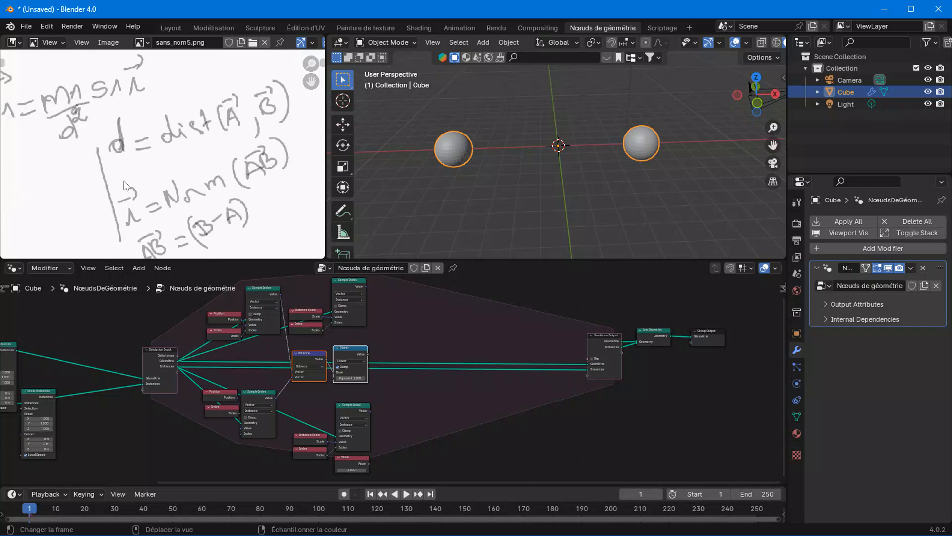
scroll(149, 171, "down", 2)
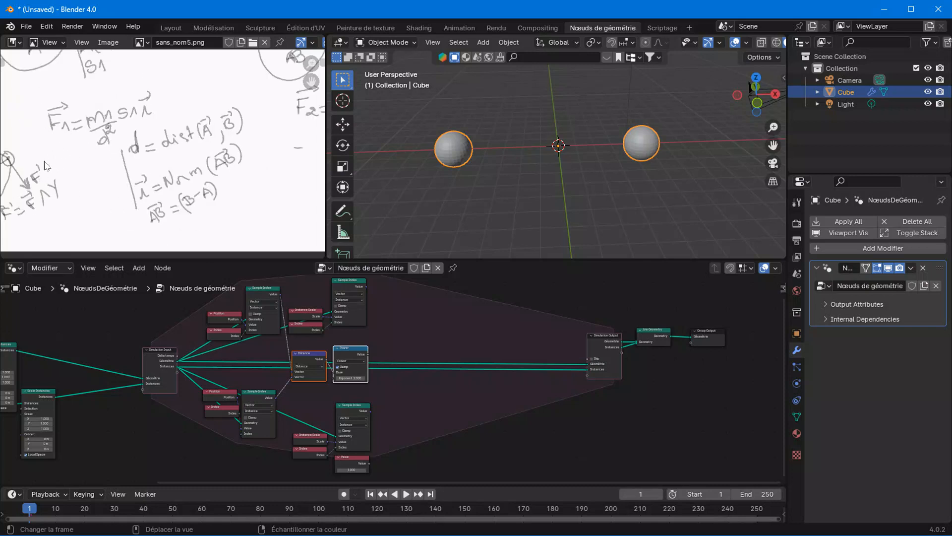
scroll(168, 162, "up", 2)
middle_click_drag(192, 185, 182, 127)
scroll(182, 130, "up", 1)
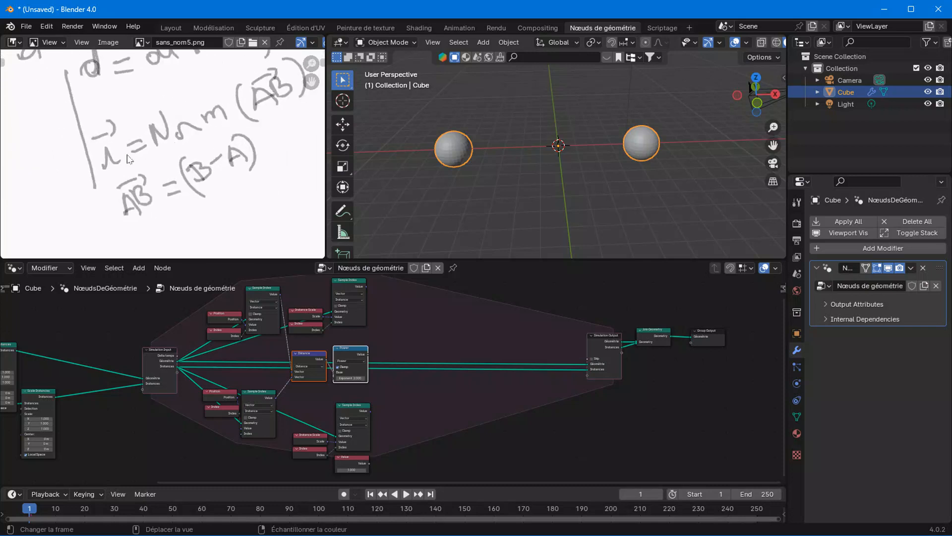
scroll(208, 188, "down", 1)
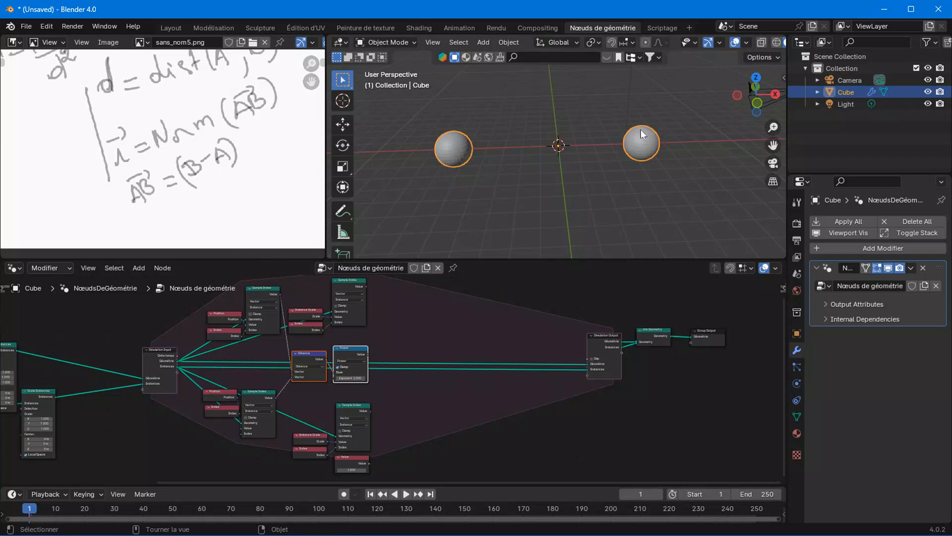
scroll(188, 146, "down", 2)
scroll(149, 184, "up", 3)
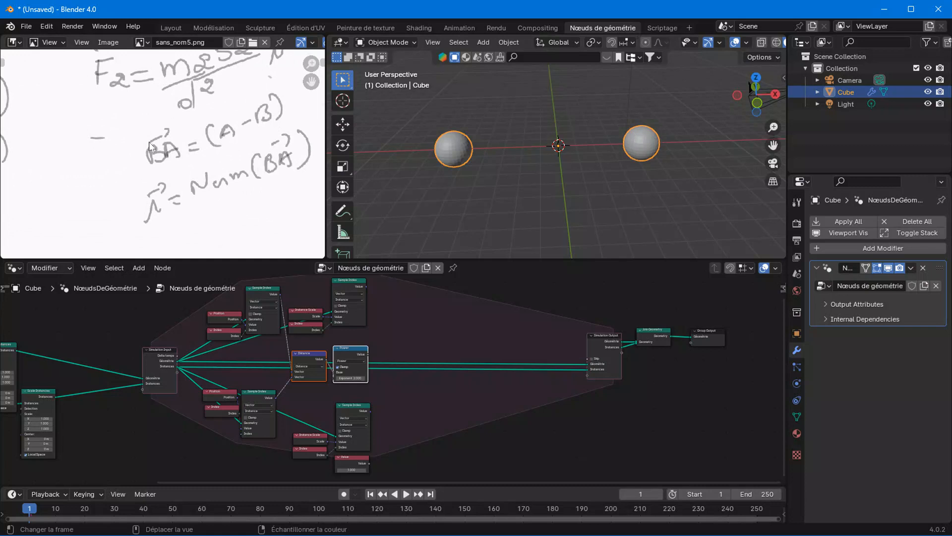
Step: Duplicate the Distance node next to the upper scale Sample Index and set the copy's operation to Subtract
scroll(365, 340, "up", 2)
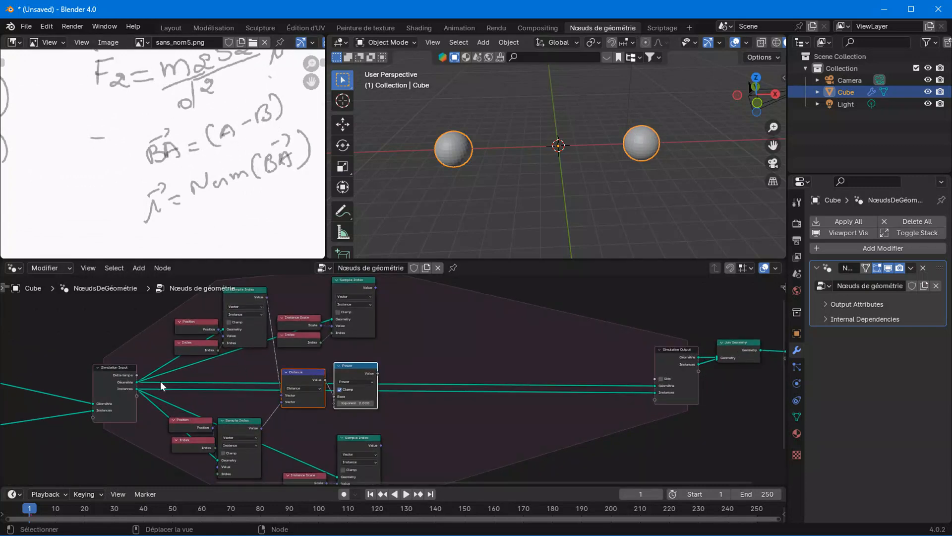
middle_click_drag(382, 324, 363, 362)
scroll(363, 362, "up", 2)
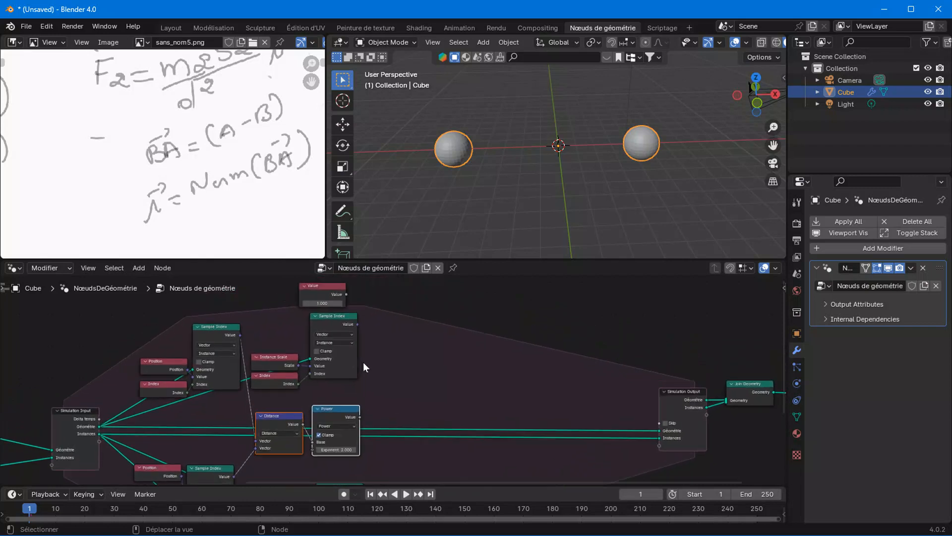
scroll(353, 361, "up", 2)
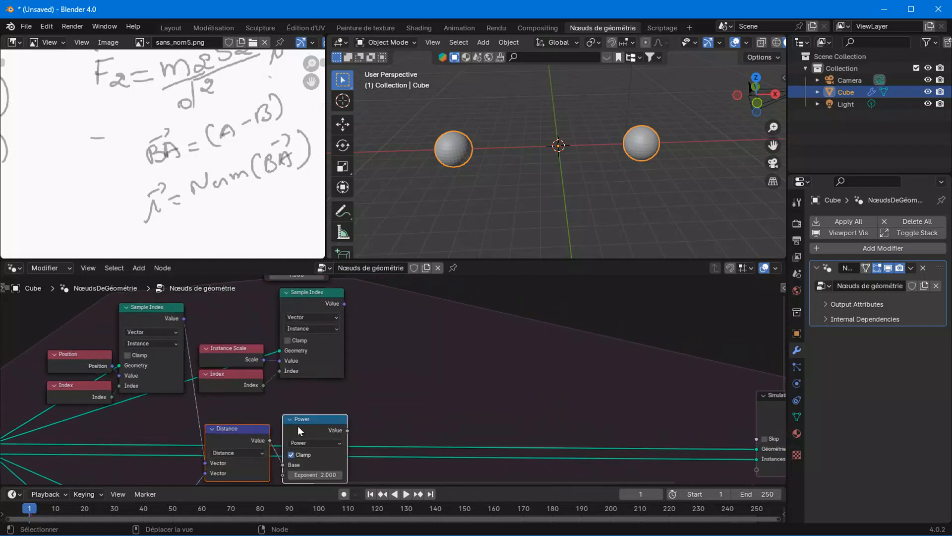
left_click(230, 436)
key("shift+d")
left_click(411, 320)
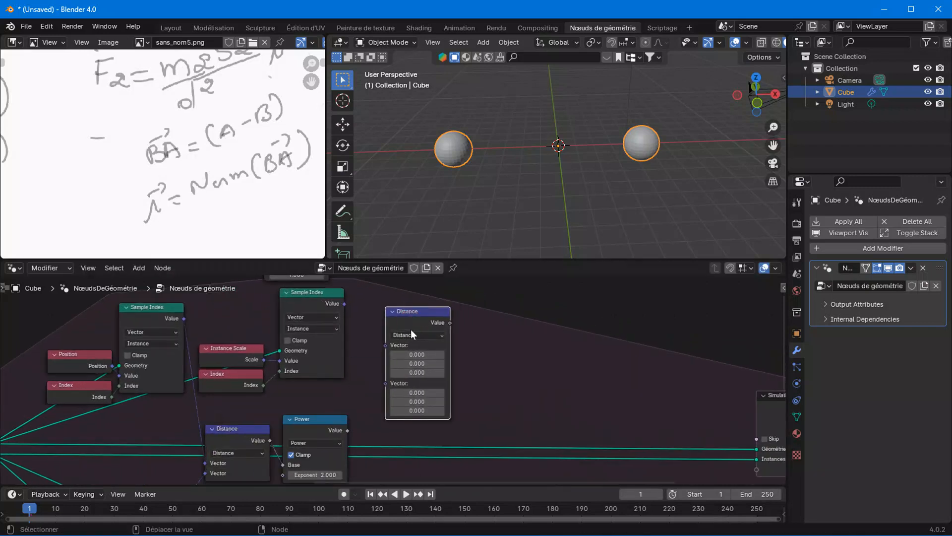
left_click(412, 333)
left_click(404, 369)
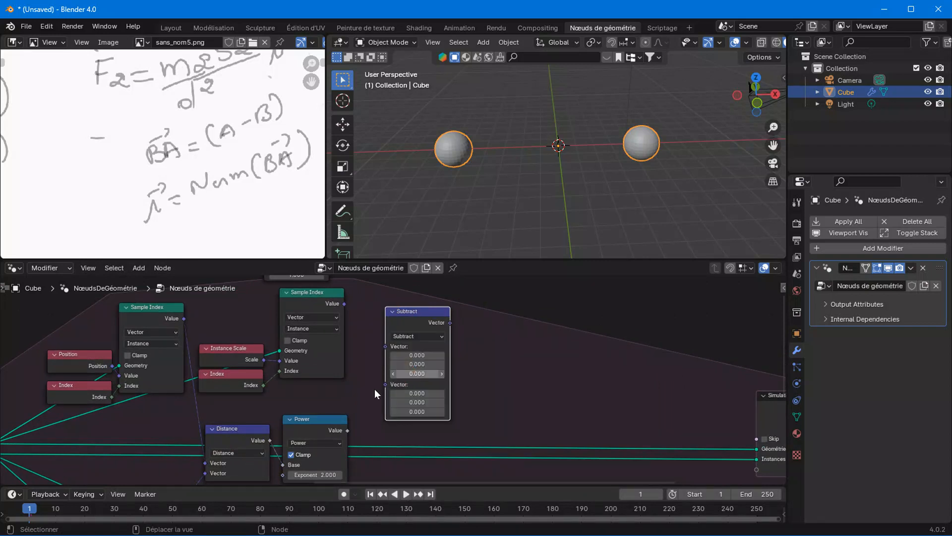
Step: Connect the lower position Sample Index value to Subtract's first Vector input and the upper position value to its second
scroll(239, 391, "down", 1)
middle_click_drag(228, 393, 264, 392)
scroll(187, 213, "down", 3)
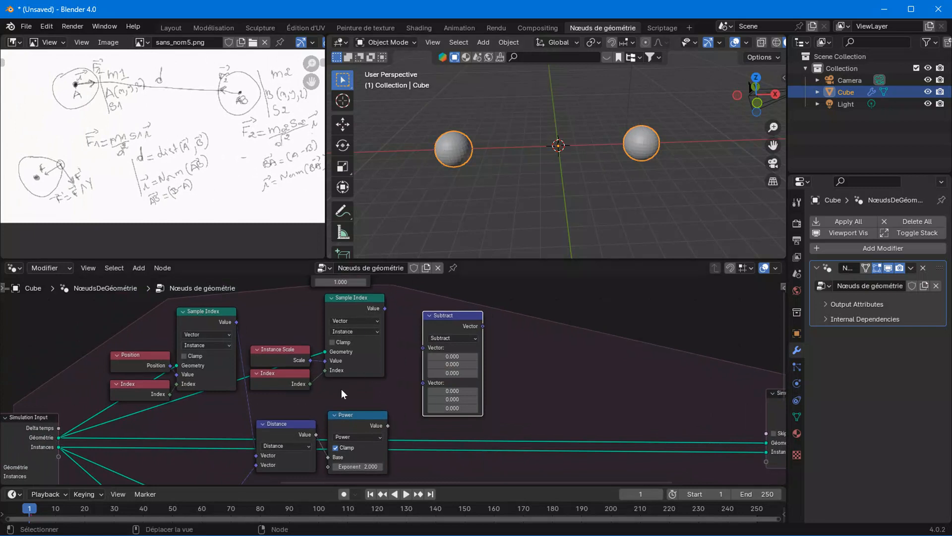
scroll(341, 389, "down", 1)
middle_click_drag(331, 432, 287, 383)
scroll(263, 428, "up", 4)
scroll(192, 436, "down", 3)
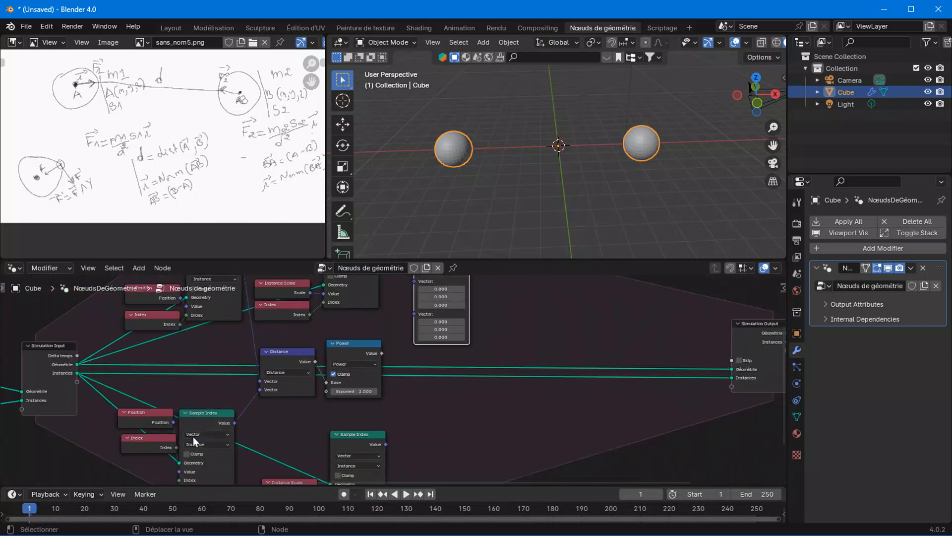
scroll(213, 422, "up", 2)
left_click_drag(225, 412, 408, 336)
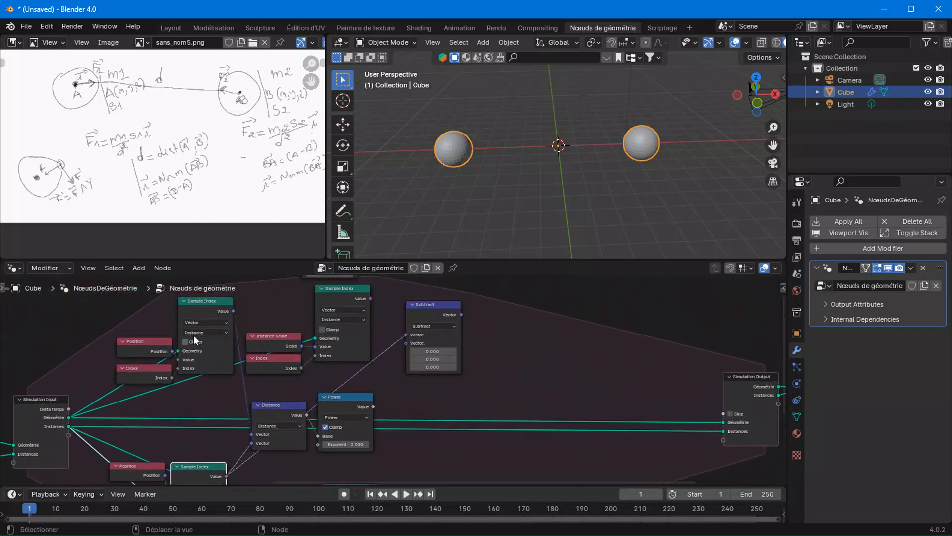
left_click_drag(233, 312, 414, 332)
Step: Duplicate the Subtract node and place the copy beside the lower scale Sample Index node
scroll(415, 337, "down", 3)
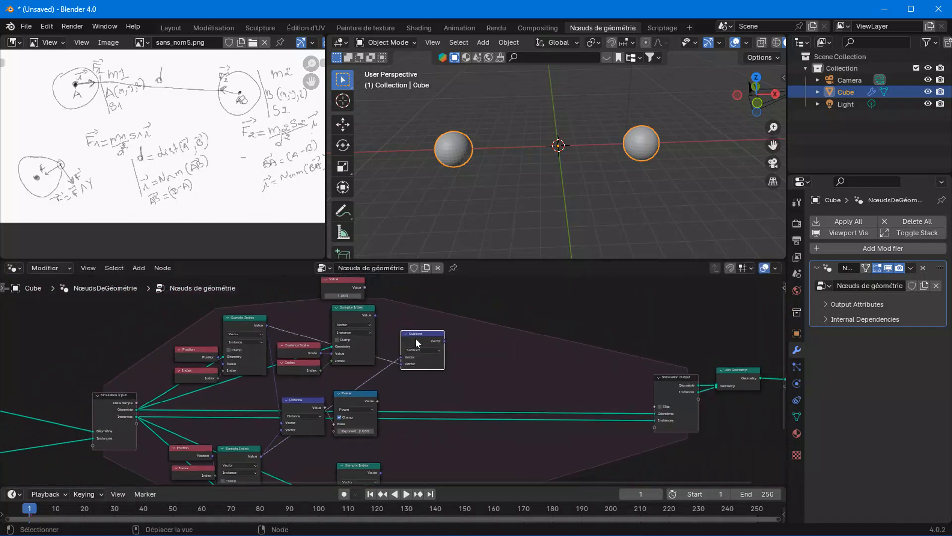
middle_click_drag(435, 391, 425, 341)
scroll(435, 382, "down", 1)
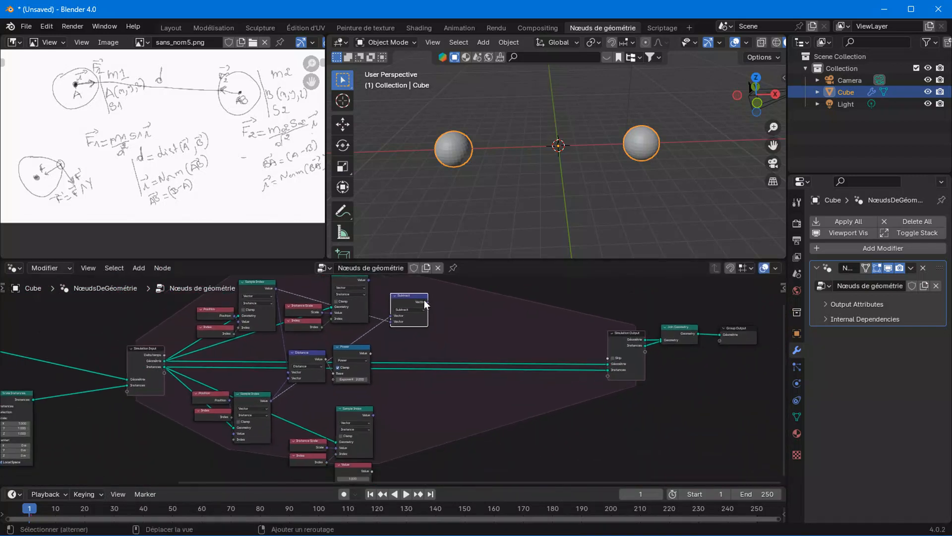
key("shift+d")
left_click(427, 383)
middle_click_drag(403, 396, 363, 376)
Step: Connect the upper position Sample Index value to the lower Subtract's first Vector input and the lower position value to its second
scroll(156, 365, "up", 2)
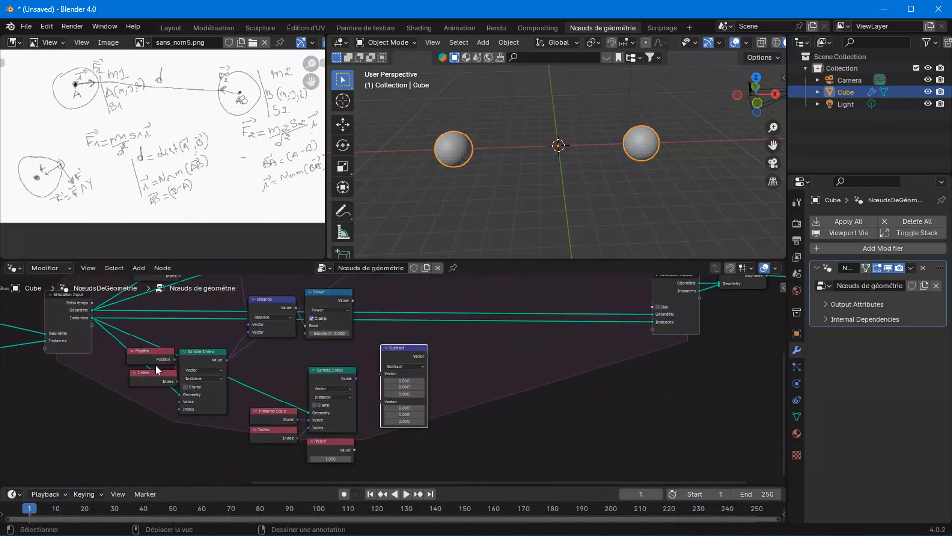
middle_click_drag(199, 347, 201, 404)
scroll(237, 335, "up", 3)
middle_click_drag(241, 298, 208, 315)
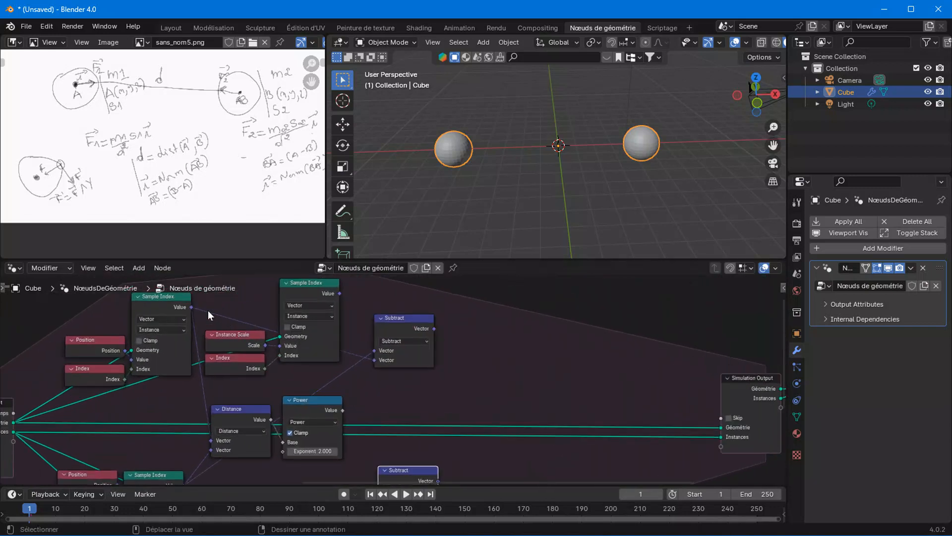
left_click_drag(192, 307, 377, 384)
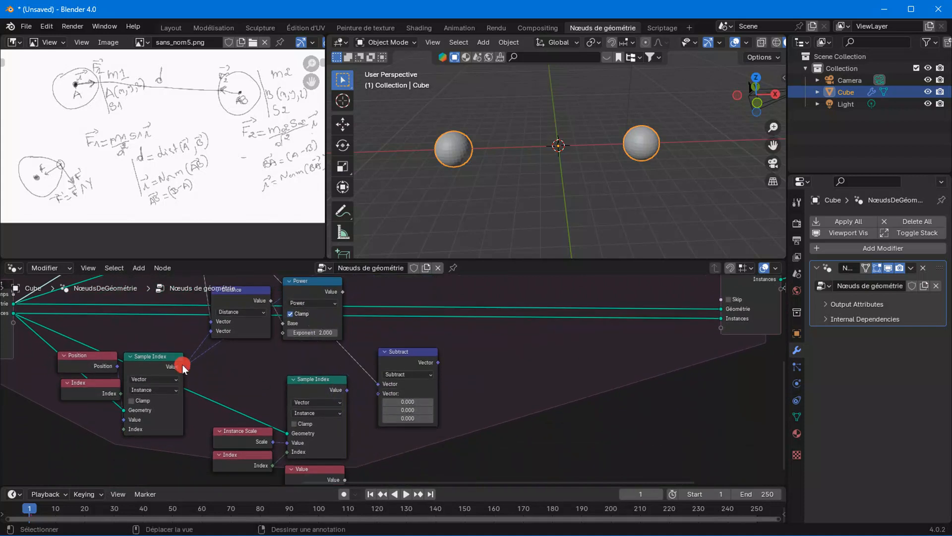
left_click_drag(183, 366, 377, 393)
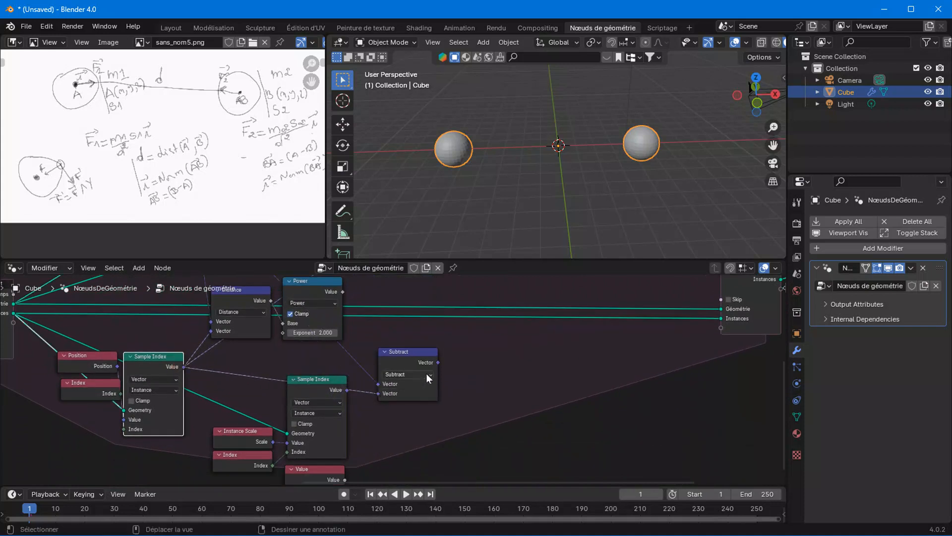
Step: Move the lower Instance Scale, Index, Sample Index and Value group beneath the lower Subtract node
scroll(426, 373, "down", 2)
middle_click_drag(446, 368, 394, 398)
scroll(394, 398, "down", 2)
middle_click_drag(364, 434, 374, 392)
left_click_drag(373, 438, 257, 405)
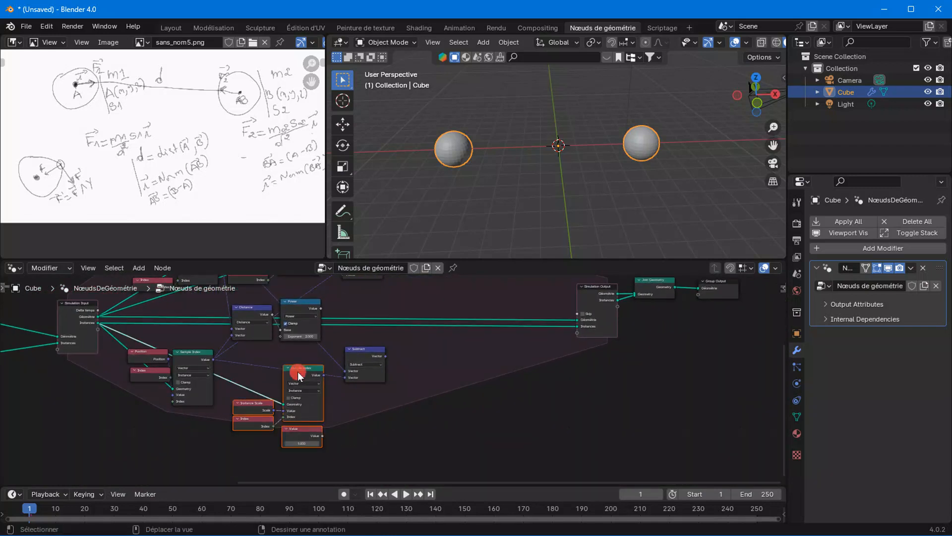
left_click_drag(300, 377, 361, 396)
Step: Move the upper Instance Scale, Index, Sample Index and Value group above the upper Subtract node
middle_click_drag(362, 358, 304, 466)
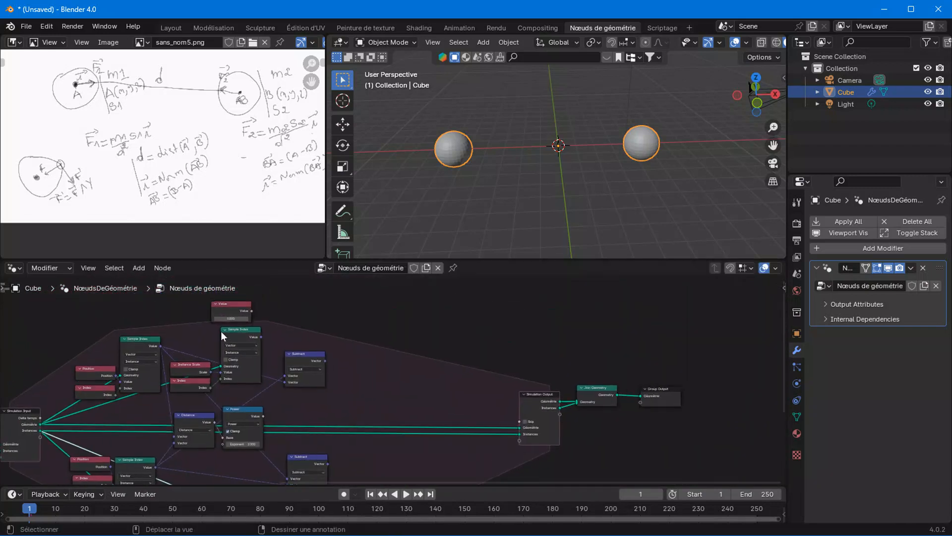
left_click_drag(192, 322, 238, 382)
left_click_drag(229, 302, 306, 296)
left_click(295, 298)
scroll(325, 436, "down", 5)
middle_click_drag(327, 440, 353, 404)
scroll(342, 414, "up", 4)
middle_click_drag(297, 435, 331, 396)
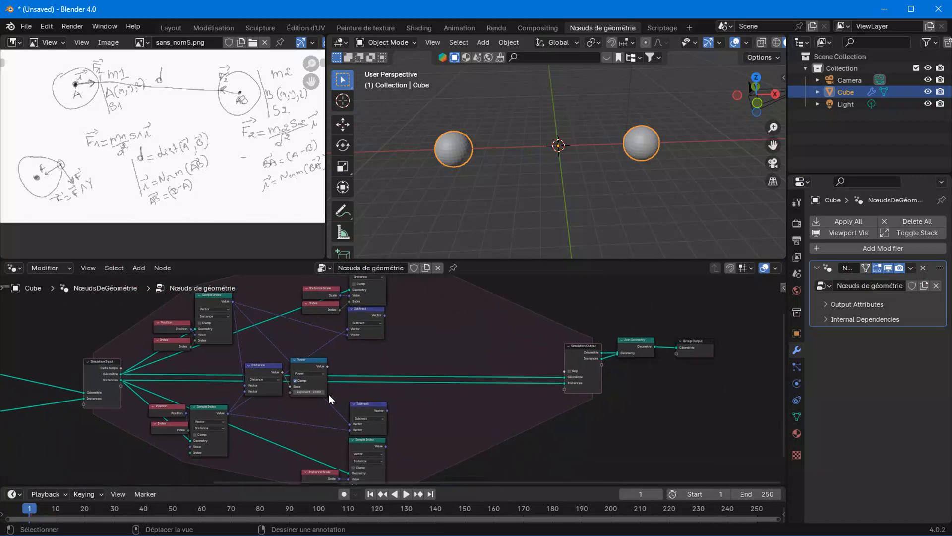
Step: Shift the Distance and Power nodes together slightly away from the position Sample Index nodes
left_click_drag(314, 407, 276, 372)
scroll(352, 366, "up", 1)
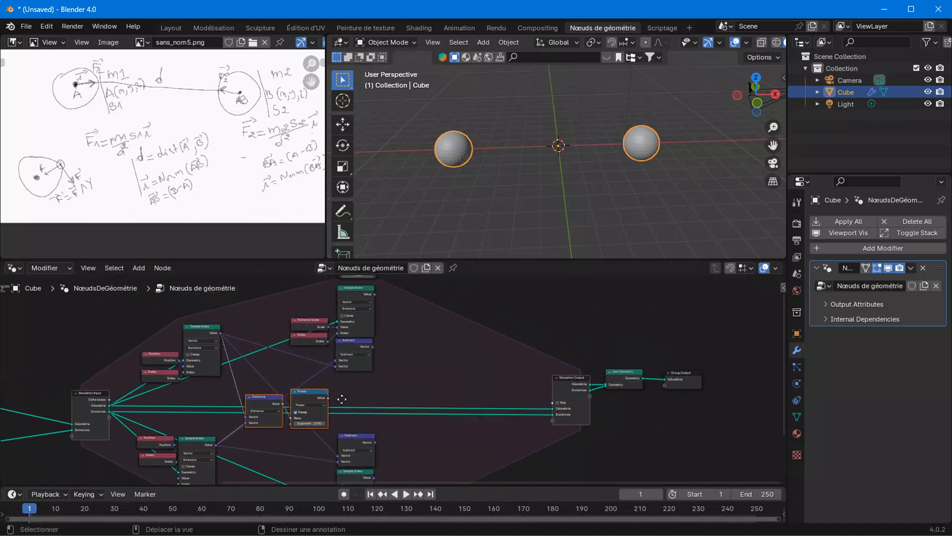
middle_click_drag(352, 366, 336, 404)
scroll(179, 159, "up", 1)
Step: Compare the upper and lower Subtract nodes with the sketched formula for the vector AB
scroll(156, 201, "up", 2)
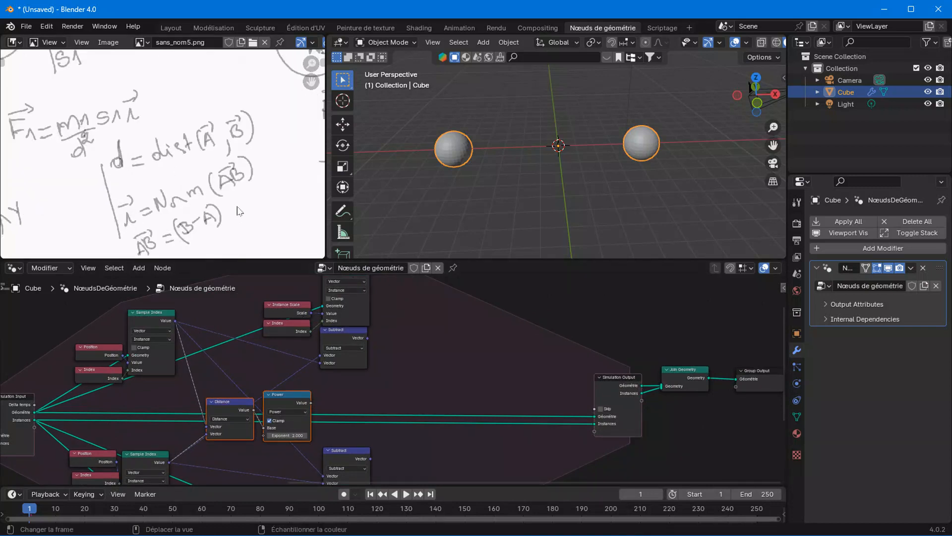
left_click(339, 337)
left_click(344, 455)
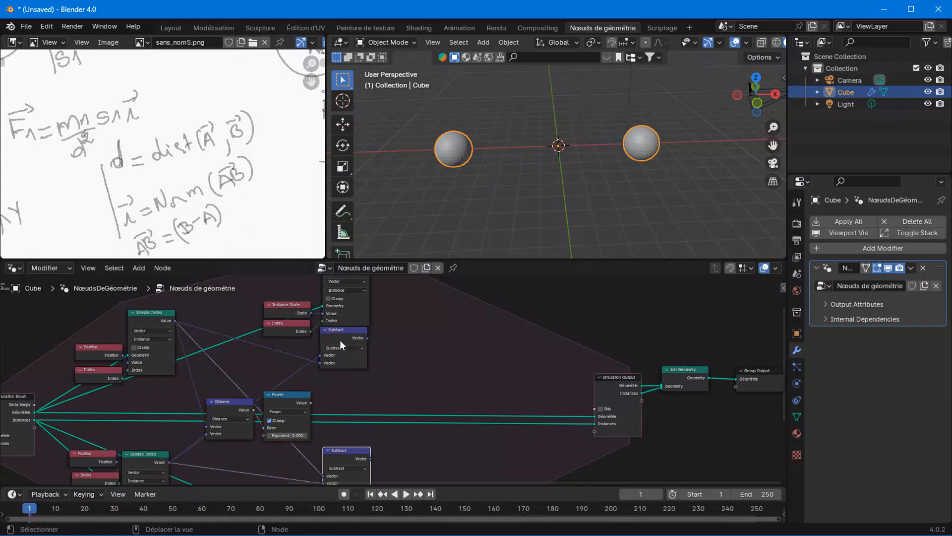
left_click(340, 341)
left_click(335, 452)
scroll(404, 414, "up", 2)
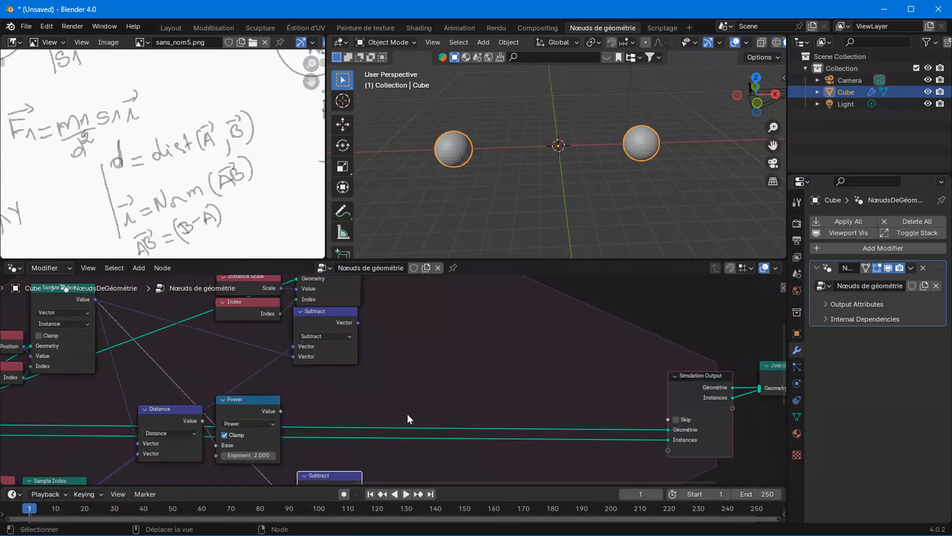
Step: Duplicate the upper Subtract node, set the copy to Normalize, and place it after that Subtract with its vector feeding it
scroll(408, 420, "up", 3)
left_click_drag(377, 338, 293, 366)
key("shift+d")
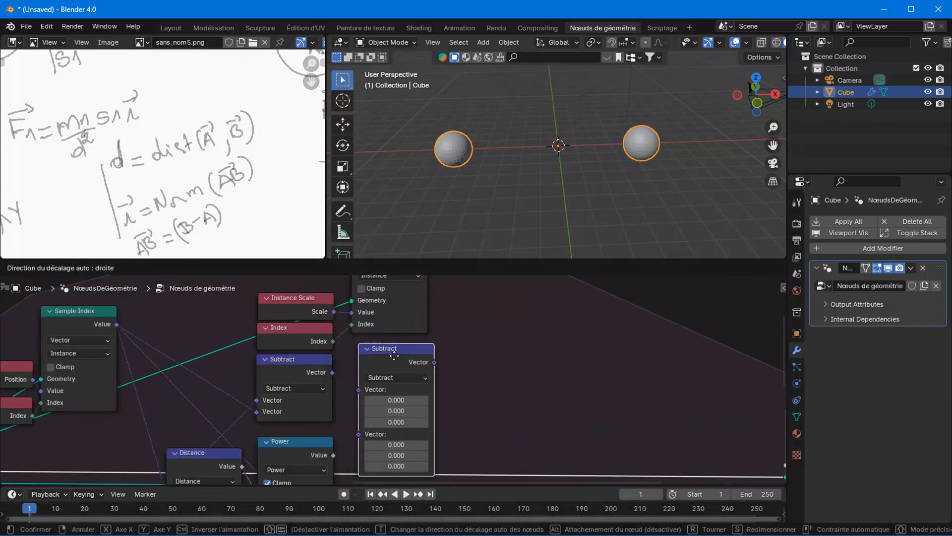
left_click(457, 351)
left_click(465, 359)
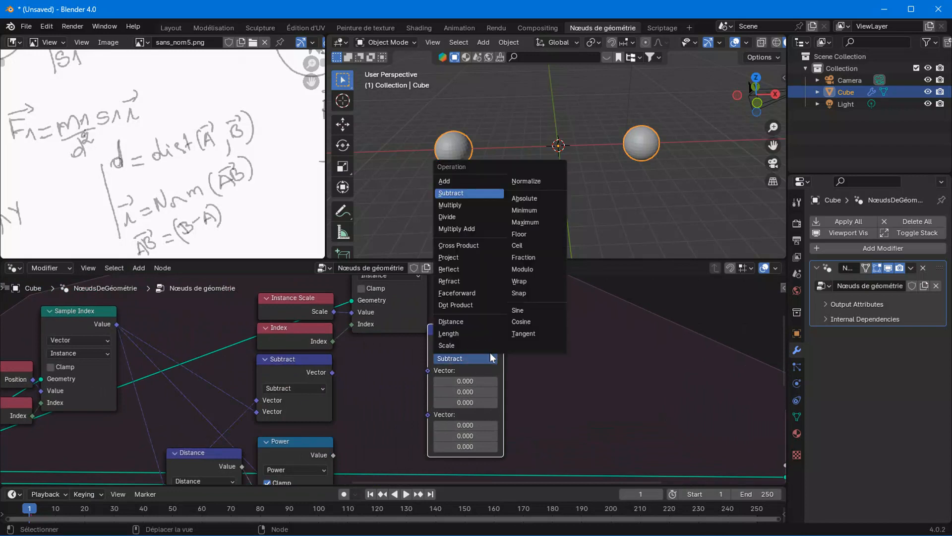
left_click(534, 182)
left_click_drag(460, 344, 325, 413)
Step: Duplicate the Normalize node beside the lower Subtract node and connect that Subtract's vector to it
scroll(409, 386, "down", 5)
left_click(362, 322)
key("shift+d")
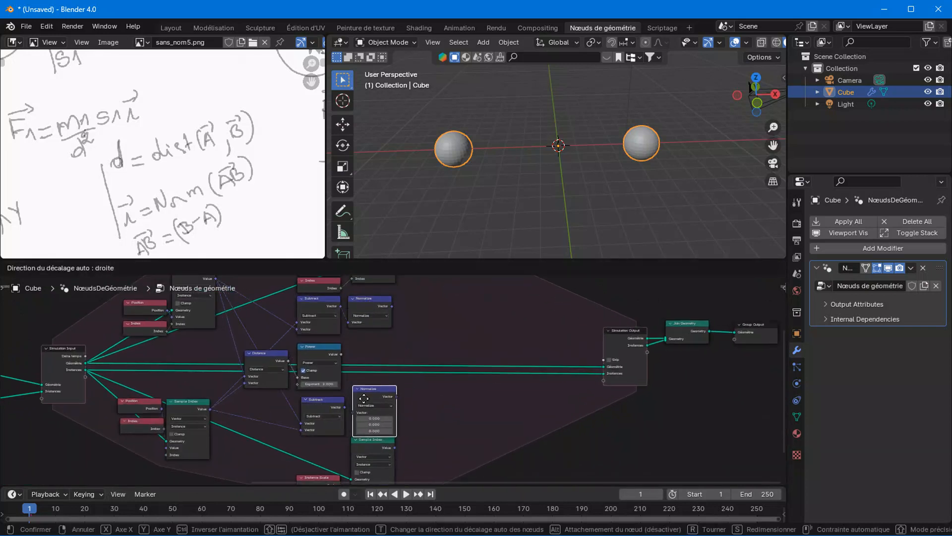
left_click(360, 414)
scroll(360, 415, "up", 3)
left_click(314, 425)
left_click_drag(315, 423, 347, 429)
scroll(361, 394, "down", 4)
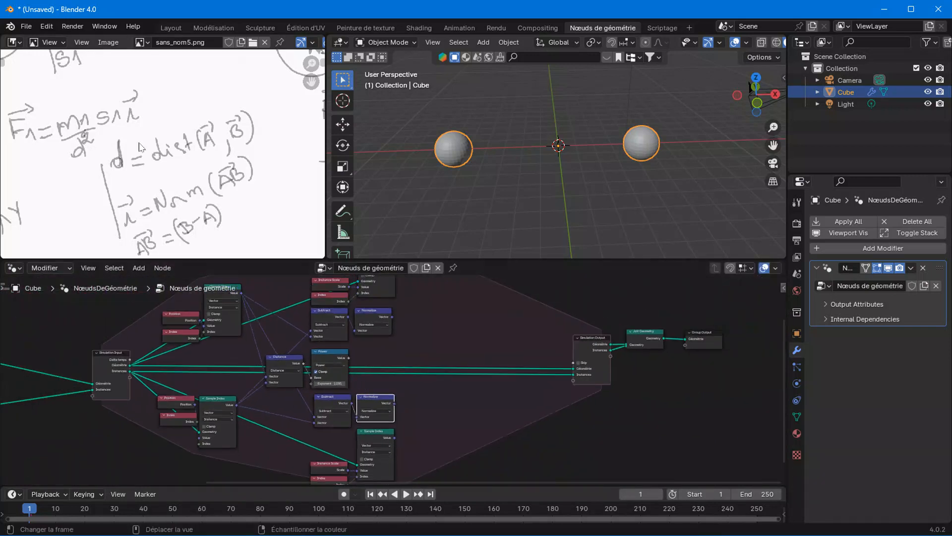
Step: Add a vector Multiply node combining the upper Normalize vector with the value of the upper scale Sample Index, following the F1 formula
middle_click_drag(126, 176, 197, 207)
scroll(184, 194, "up", 3)
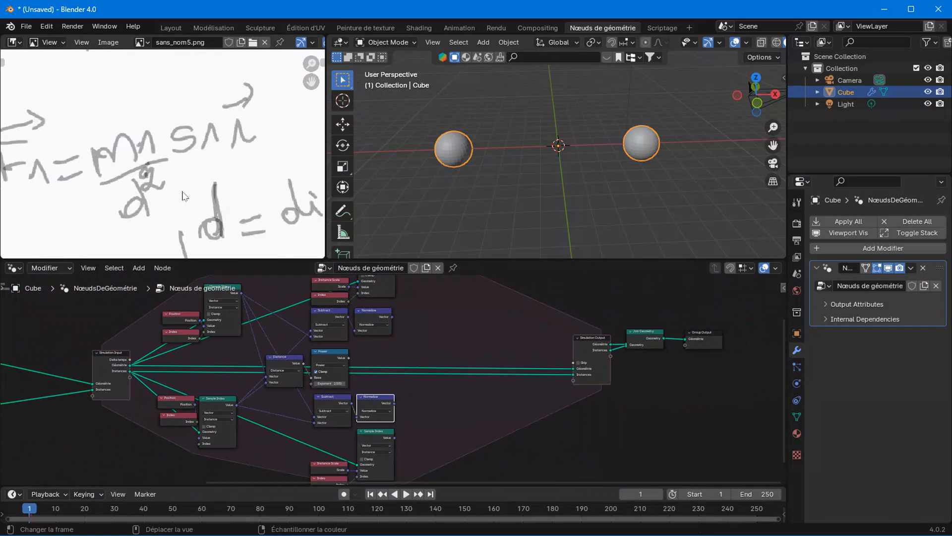
scroll(196, 172, "down", 1)
middle_click_drag(411, 329, 373, 415)
scroll(377, 405, "up", 4)
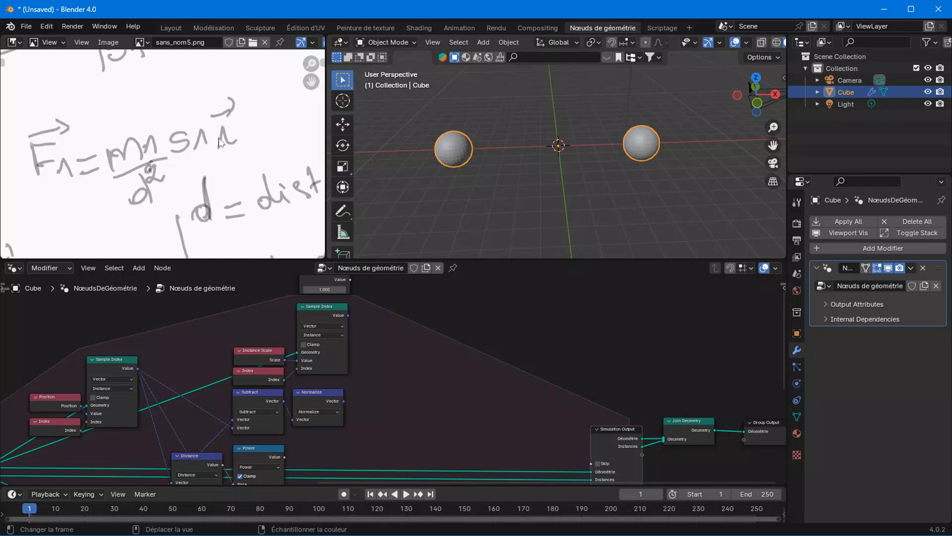
middle_click_drag(375, 390, 373, 404)
scroll(373, 404, "down", 1)
scroll(373, 405, "up", 4)
left_click_drag(326, 428, 416, 380)
type("ad")
left_click(443, 403)
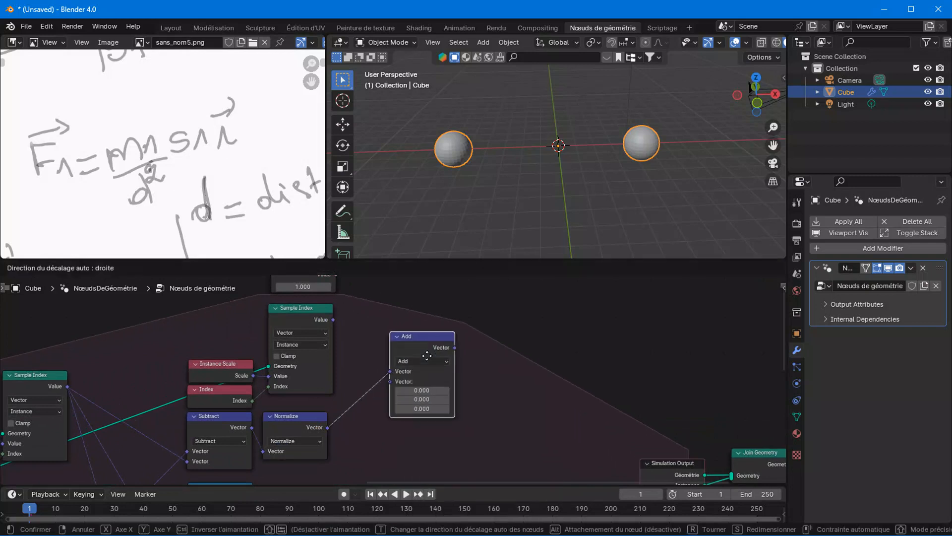
left_click(425, 354)
left_click(412, 361)
left_click(412, 403)
scroll(380, 397, "up", 2)
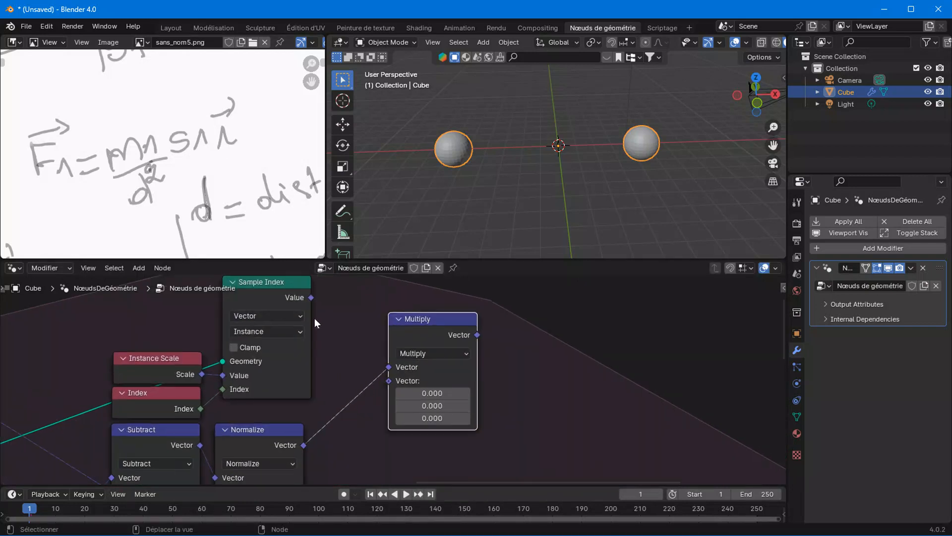
left_click_drag(312, 296, 389, 382)
Step: Duplicate the upper Multiply node and feed the copy with the upper Value node and the first Multiply's result
middle_click_drag(423, 341, 297, 436)
key("shift+d")
left_click(416, 429)
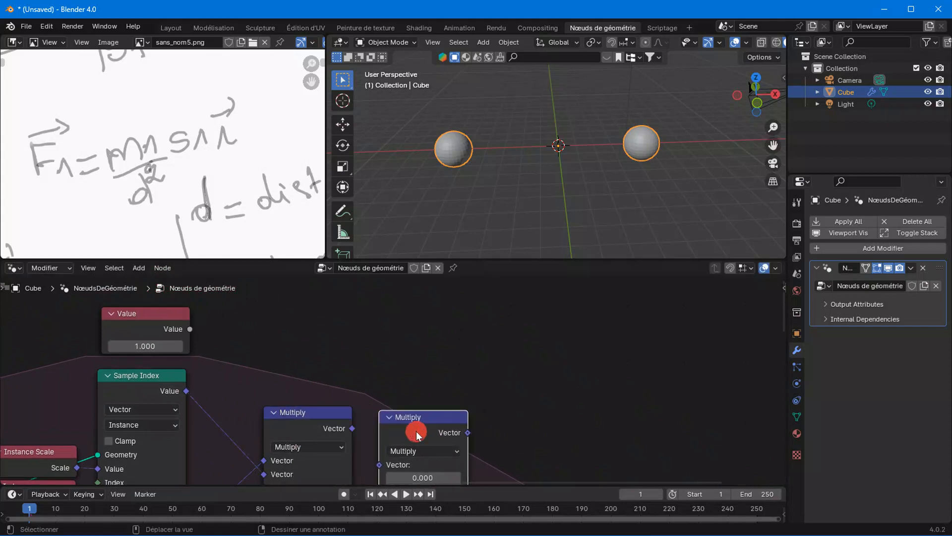
scroll(379, 367, "down", 1)
scroll(380, 368, "down", 1)
left_click_drag(219, 337, 384, 451)
left_click_drag(358, 421, 385, 455)
left_click_drag(405, 419, 388, 415)
scroll(389, 414, "down", 5)
scroll(389, 415, "down", 3)
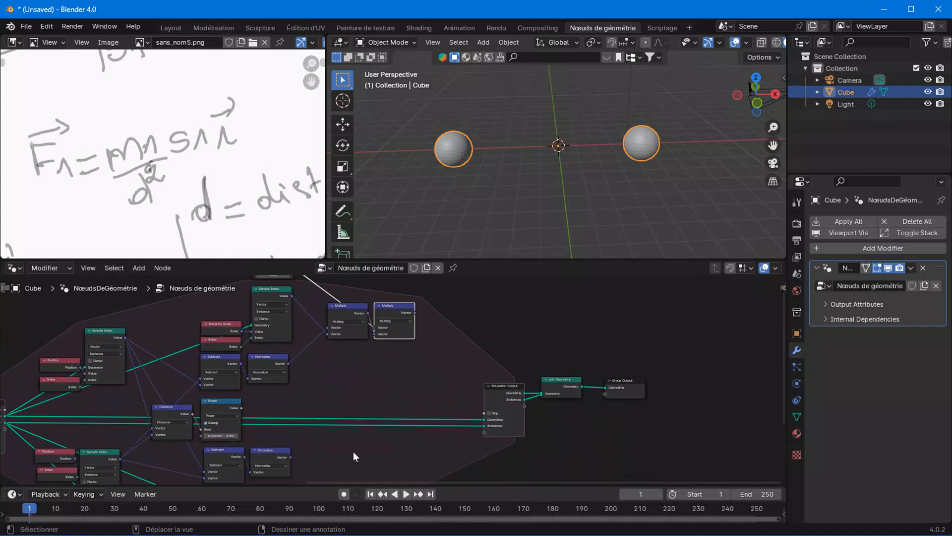
middle_click_drag(353, 451, 387, 400)
middle_click_drag(385, 362, 370, 414)
left_click_drag(431, 356, 367, 333)
Step: Add a vector Multiply node combining the lower Normalize vector with the value of the lower scale Sample Index
middle_click_drag(360, 463, 375, 364)
scroll(376, 363, "up", 4)
middle_click_drag(356, 411, 385, 358)
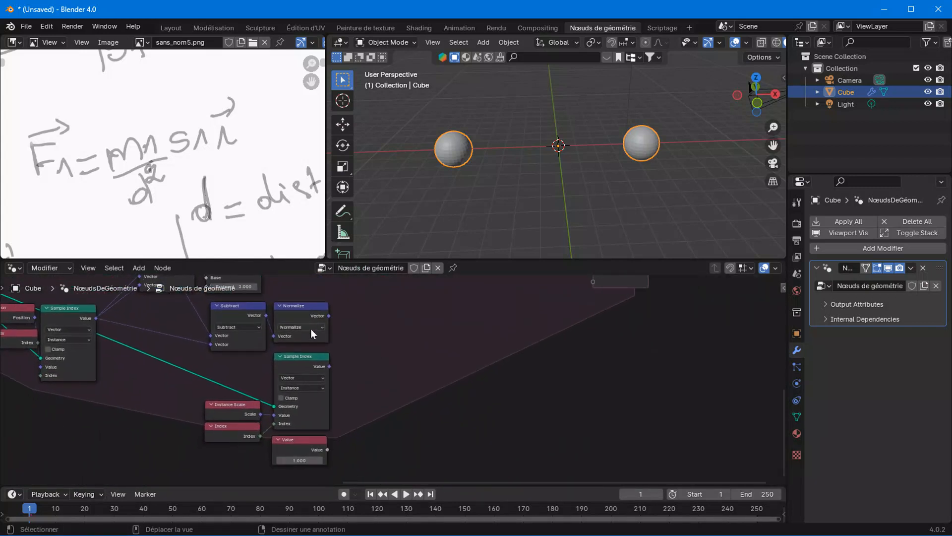
scroll(325, 320, "up", 1)
left_click_drag(318, 305, 395, 330)
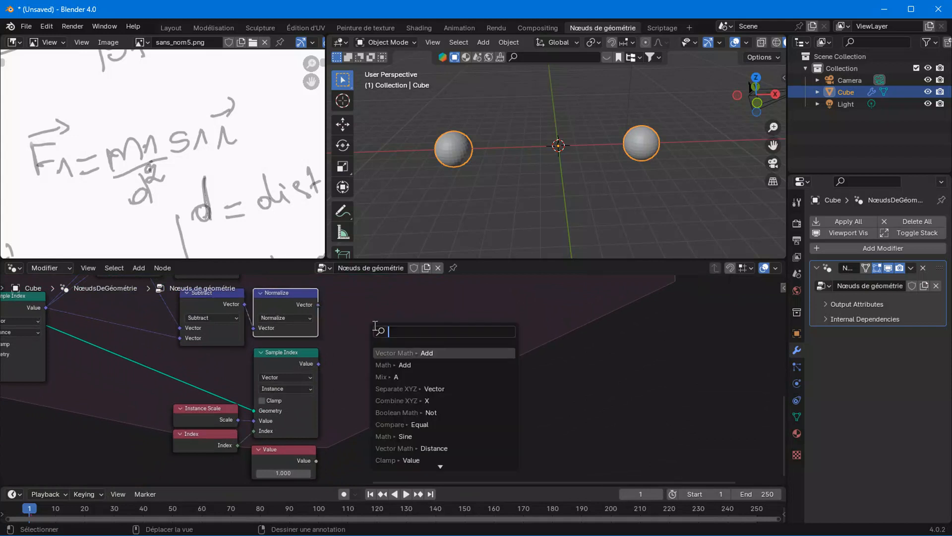
type("ad")
key("Return")
left_click(374, 327)
left_click(373, 329)
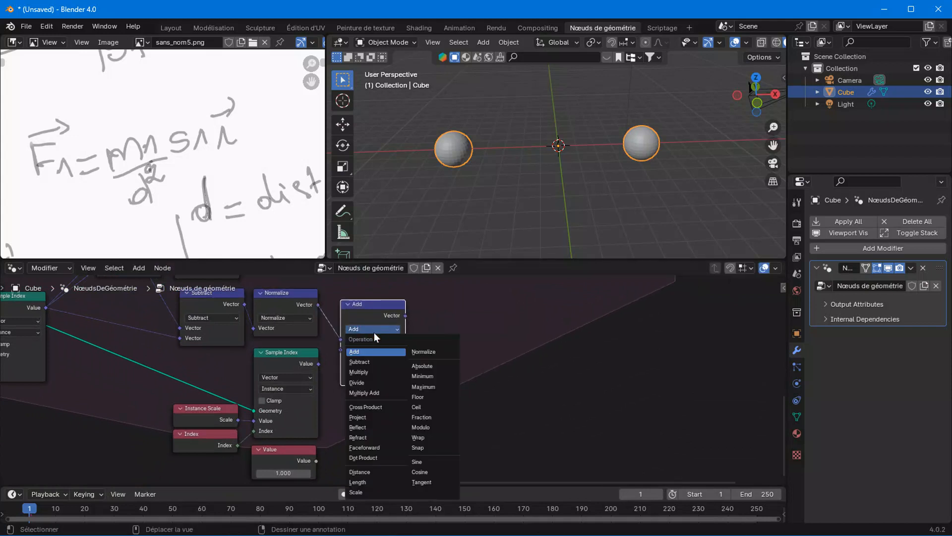
left_click(363, 372)
left_click_drag(319, 364, 340, 349)
Step: Duplicate the lower Multiply node and feed the copy with the first Multiply's result and the lower Value node
key("shift+d")
left_click(467, 337)
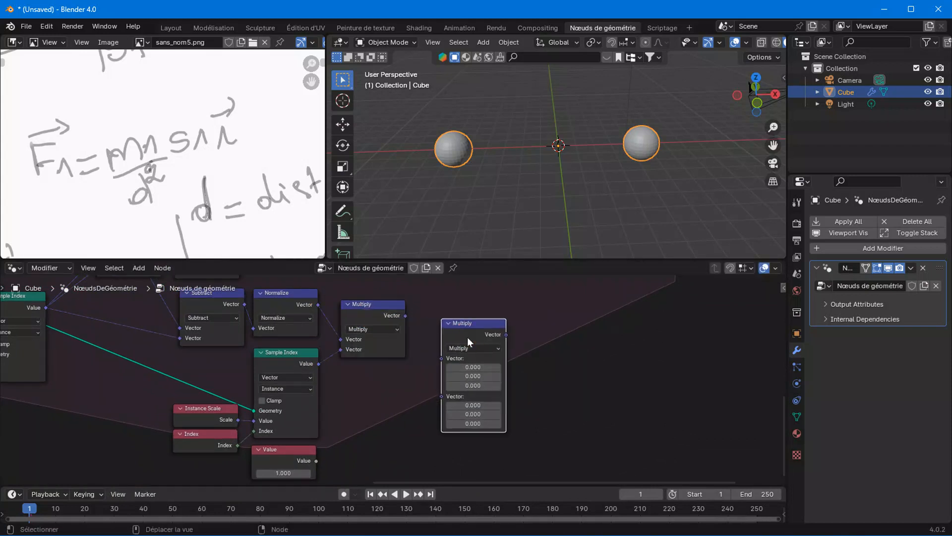
left_click_drag(406, 315, 441, 358)
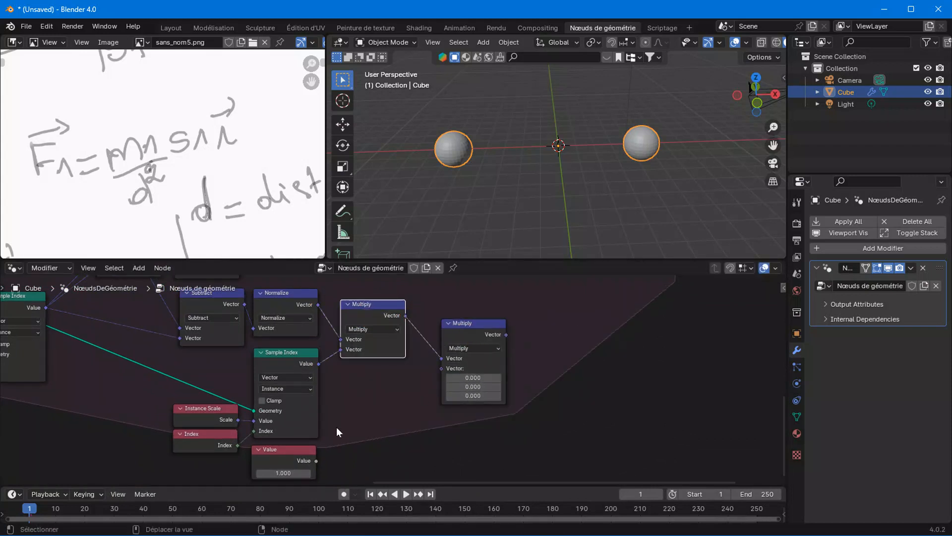
left_click_drag(316, 460, 441, 368)
left_click(461, 333)
Step: Examine the sketched formulas for forces F1 and F2, including the division by the squared distance
scroll(387, 347, "down", 5)
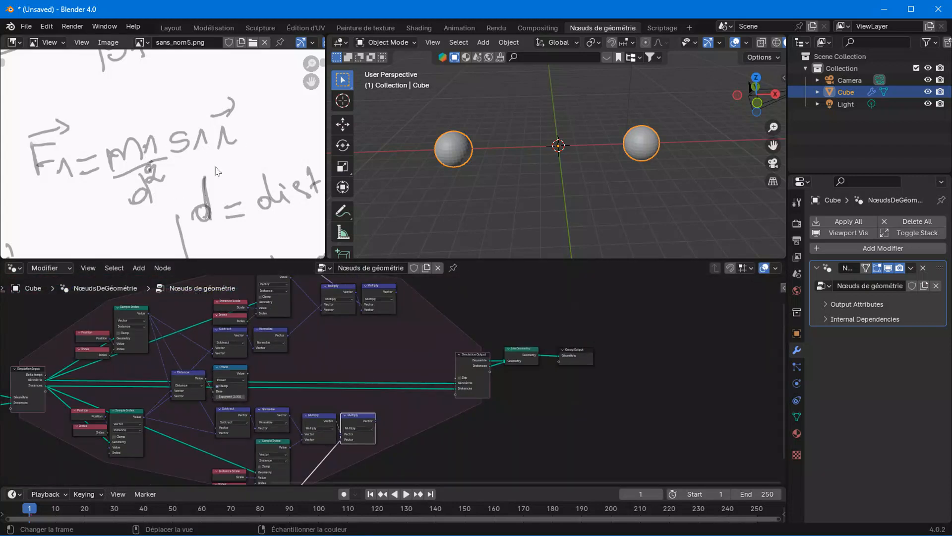
scroll(217, 168, "down", 3)
middle_click_drag(242, 171, 26, 202)
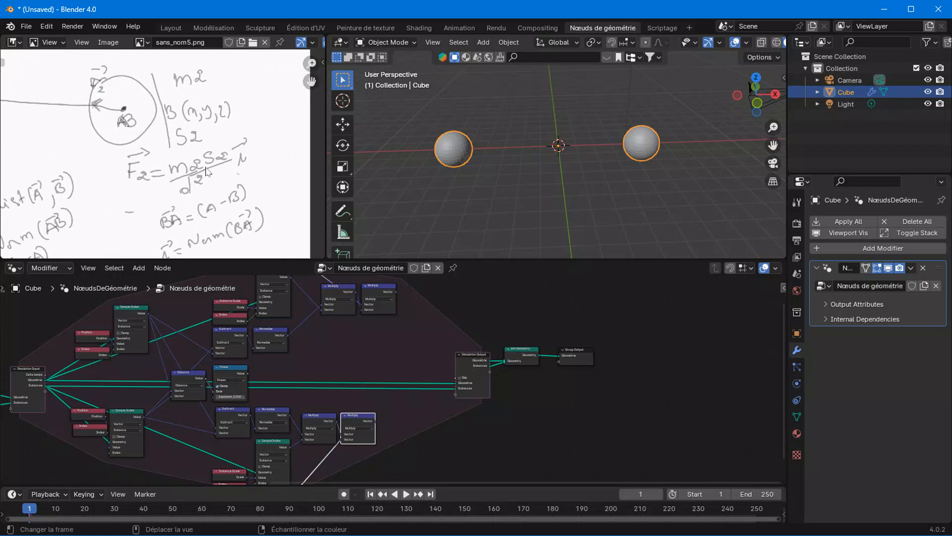
scroll(99, 169, "down", 3)
middle_click_drag(98, 169, 189, 172)
scroll(184, 188, "up", 3)
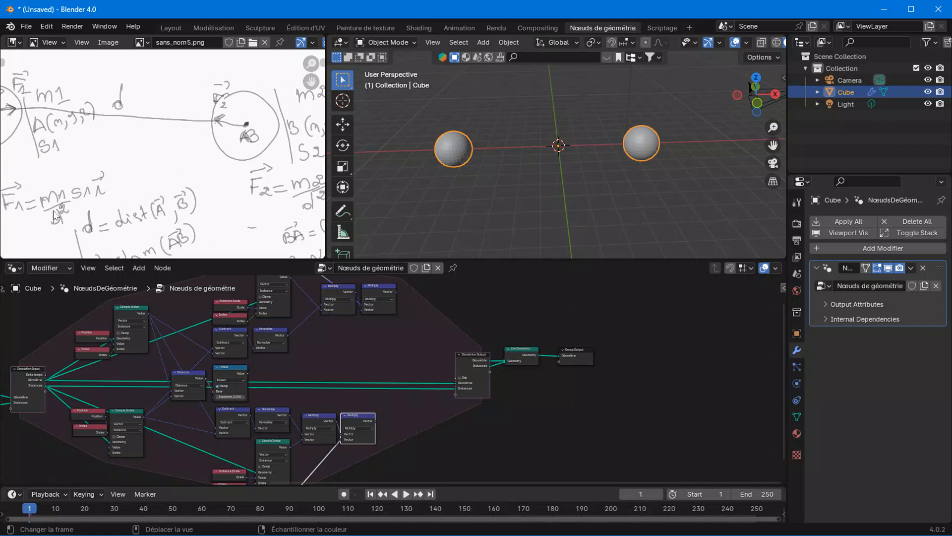
scroll(332, 367, "up", 3)
Step: Duplicate the upper second Multiply node, connect that Multiply's result to the copy, and set the copy to Divide
middle_click_drag(384, 328, 242, 406)
scroll(242, 406, "up", 9)
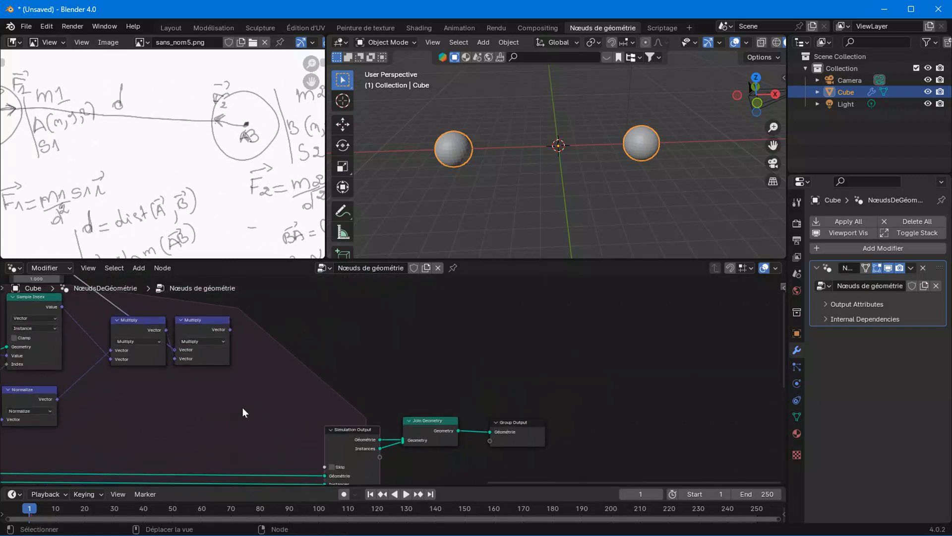
middle_click_drag(112, 294, 248, 323)
left_click(218, 315)
key("shift+d")
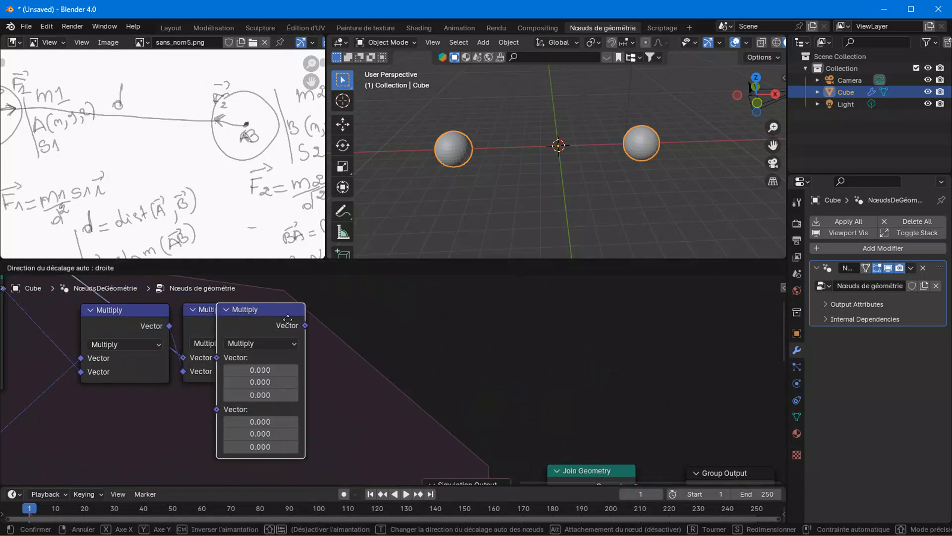
left_click(340, 314)
left_click_drag(273, 325, 296, 358)
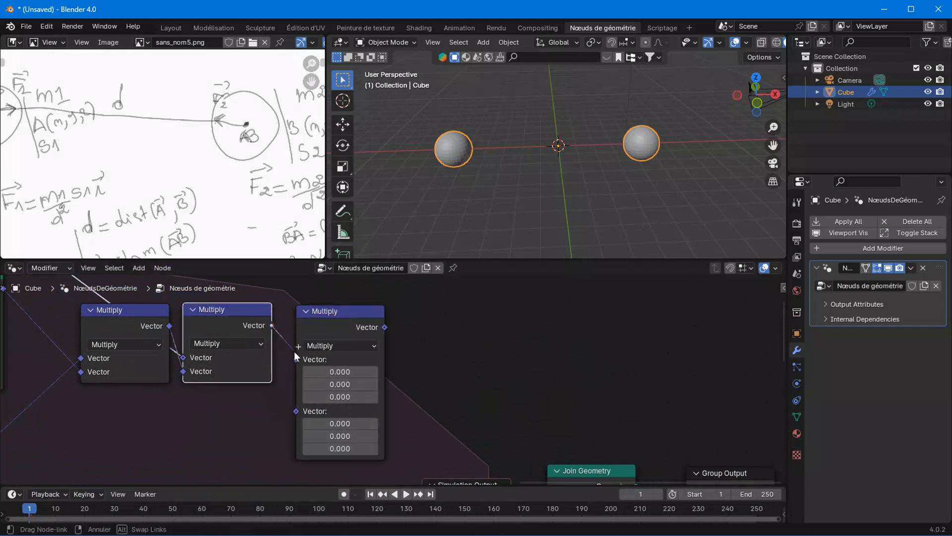
left_click(325, 346)
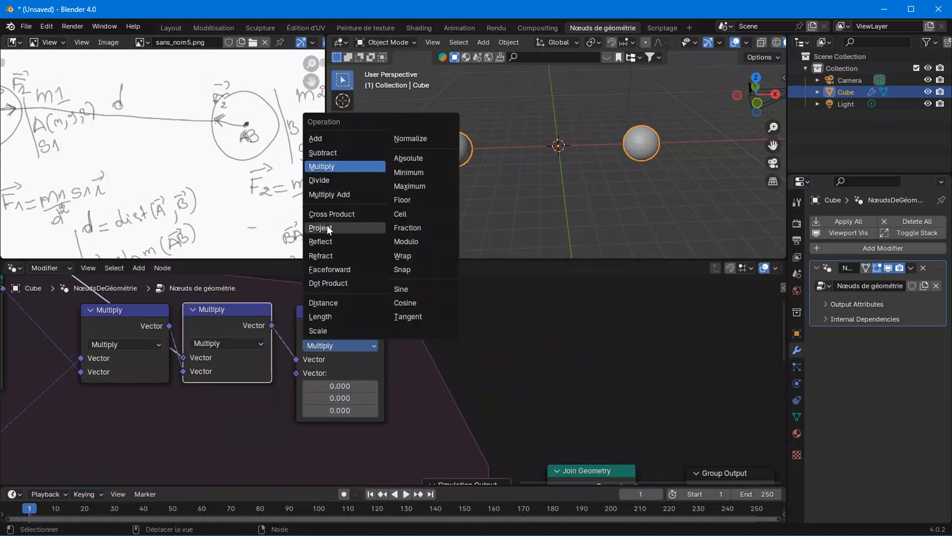
left_click(327, 181)
Step: Connect the Power node's value to the second vector input of the upper Divide node
scroll(164, 417, "down", 3)
scroll(160, 433, "up", 2)
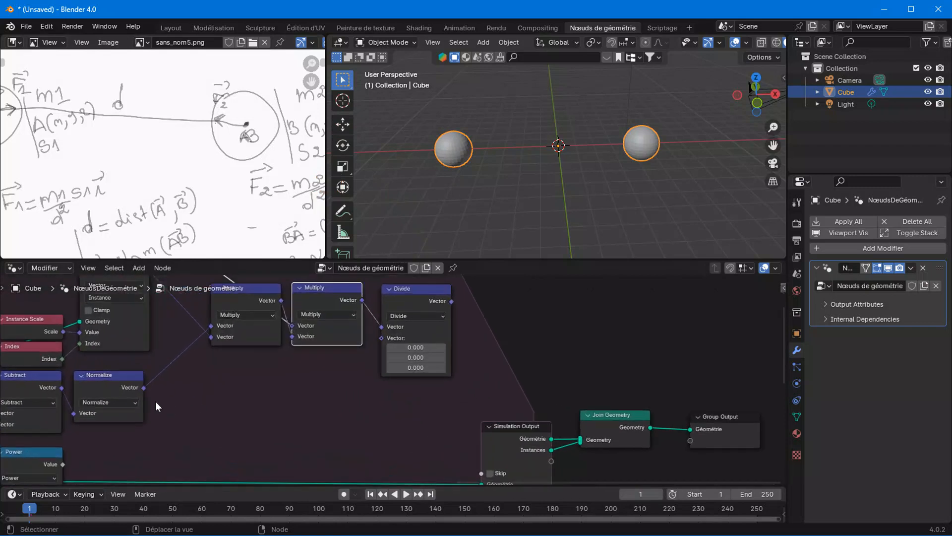
middle_click_drag(112, 404, 174, 370)
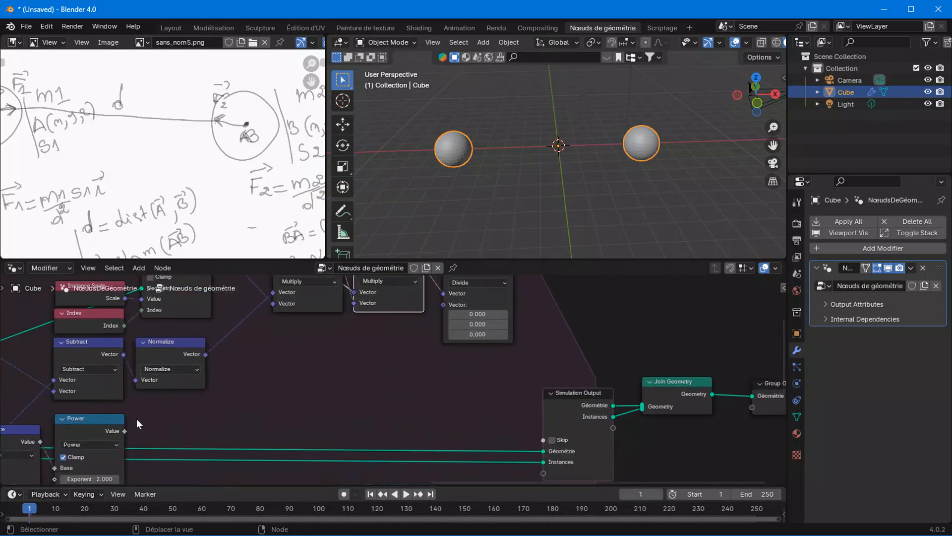
middle_click_drag(397, 380, 338, 401)
scroll(338, 401, "down", 1)
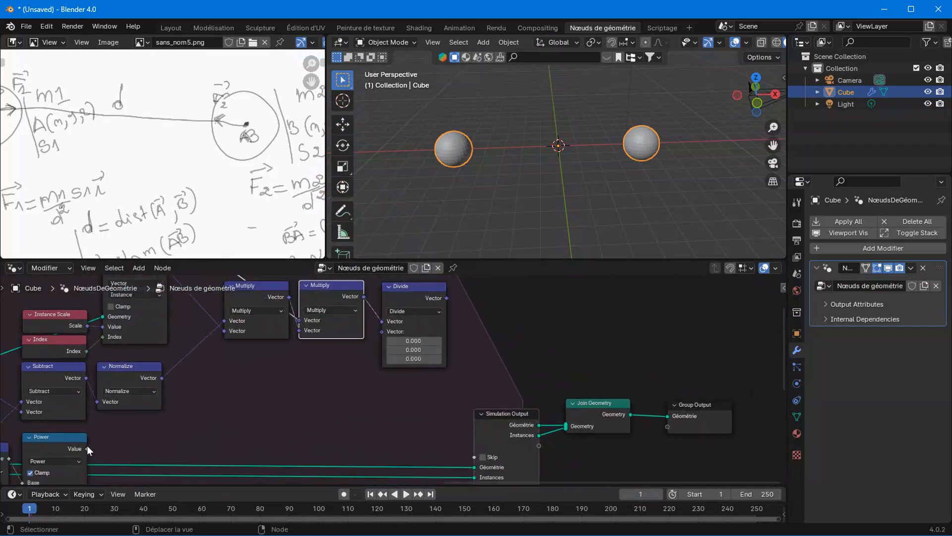
left_click_drag(87, 447, 382, 331)
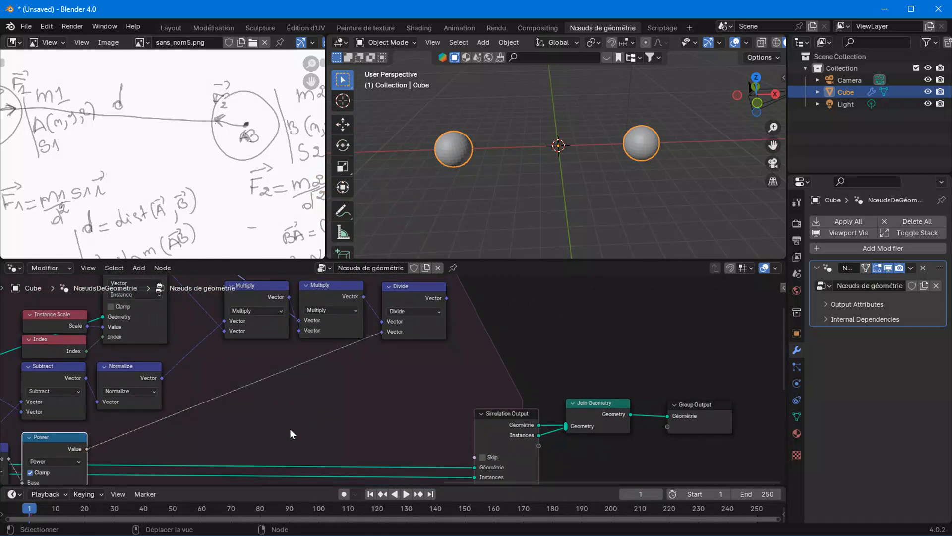
Step: Move the Simulation Output, Join Geometry and Group Output nodes together farther from the force nodes to make room
scroll(293, 428, "down", 2)
scroll(297, 427, "down", 1)
left_click_drag(675, 464, 439, 406)
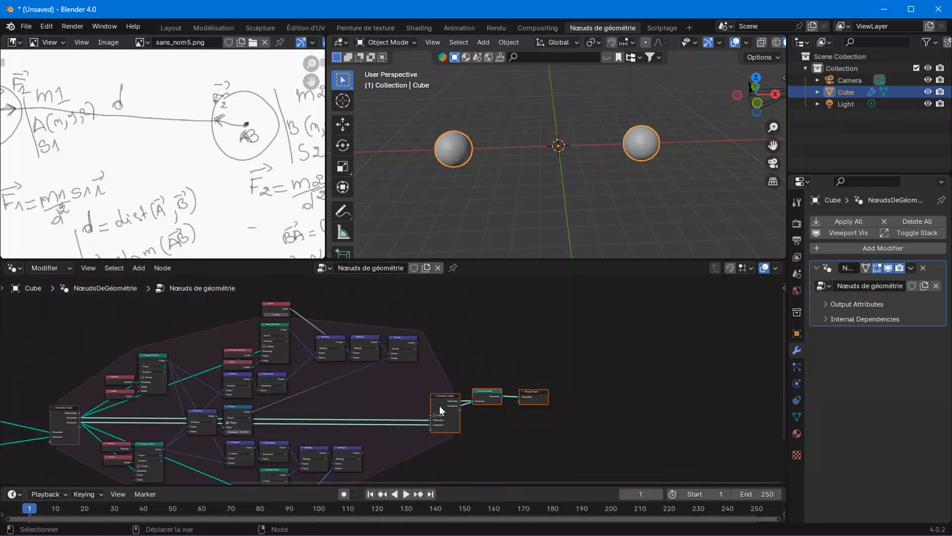
key("g")
left_click(546, 399)
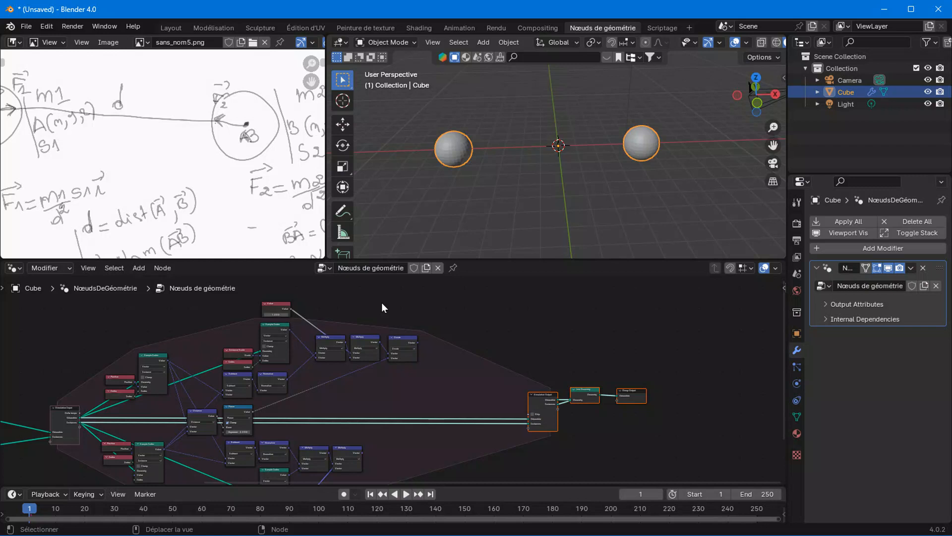
Step: Duplicate the Divide node beside the lower Multiply chain and connect the last lower Multiply's result to its first input
scroll(432, 389, "up", 2)
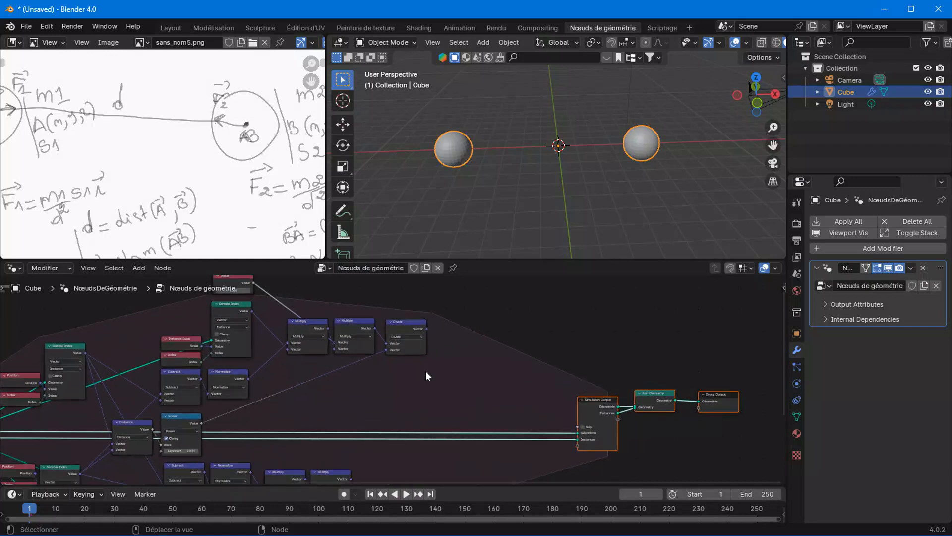
middle_click_drag(428, 375, 425, 344)
left_click(405, 292)
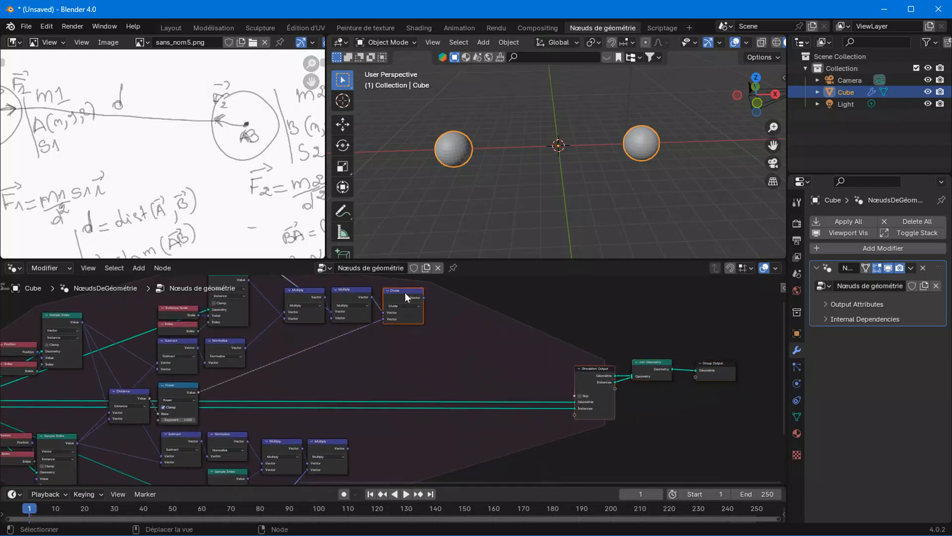
key("shift+d")
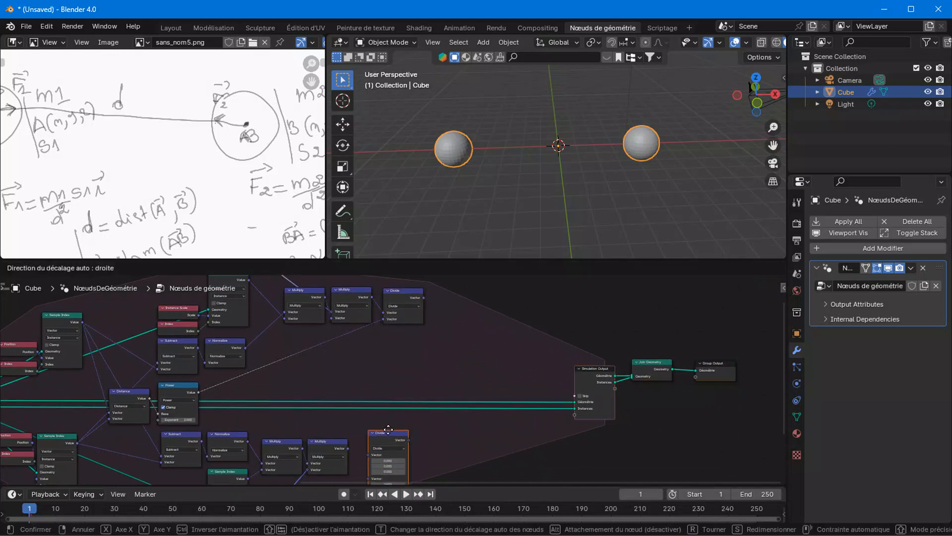
left_click(389, 432)
middle_click_drag(403, 410, 425, 342)
scroll(424, 342, "up", 4)
left_click_drag(351, 355, 395, 369)
Step: Connect the Power node's value to the lower Divide's second input and align that Divide next to the last Multiply
scroll(243, 333, "down", 2)
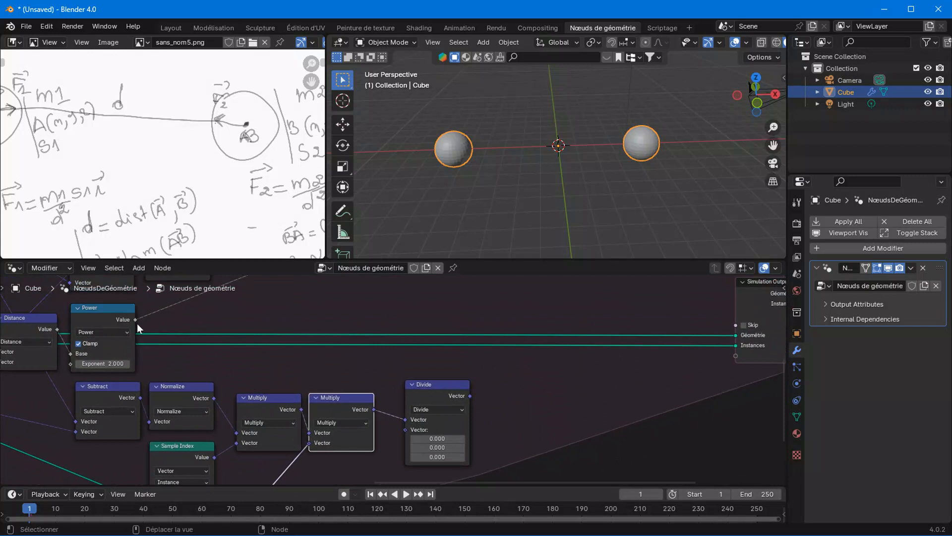
left_click_drag(135, 320, 406, 430)
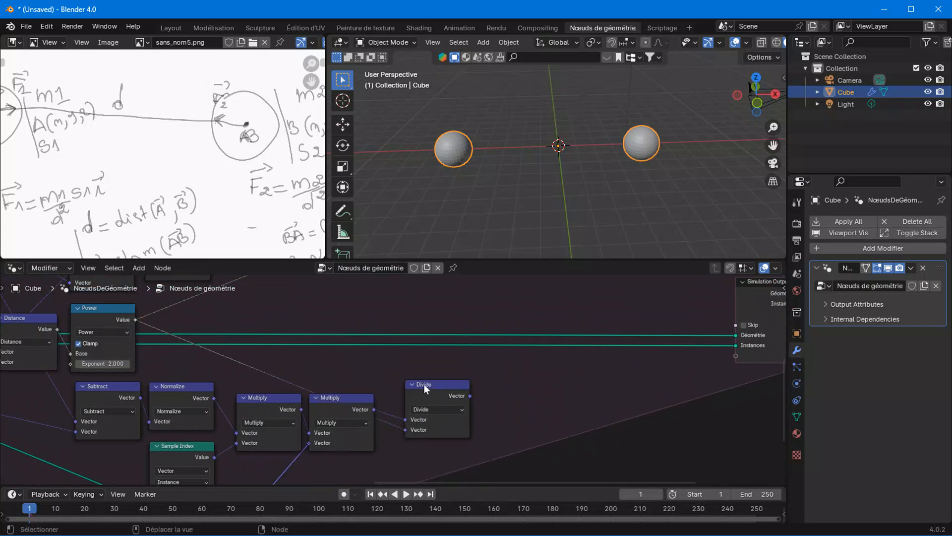
left_click_drag(424, 388, 406, 404)
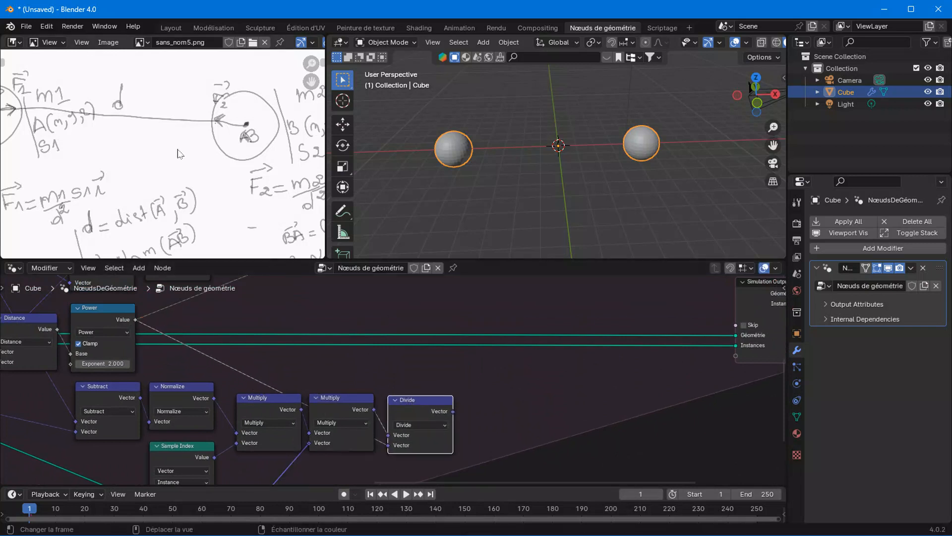
scroll(180, 154, "down", 1)
scroll(457, 422, "down", 2)
scroll(397, 347, "down", 1)
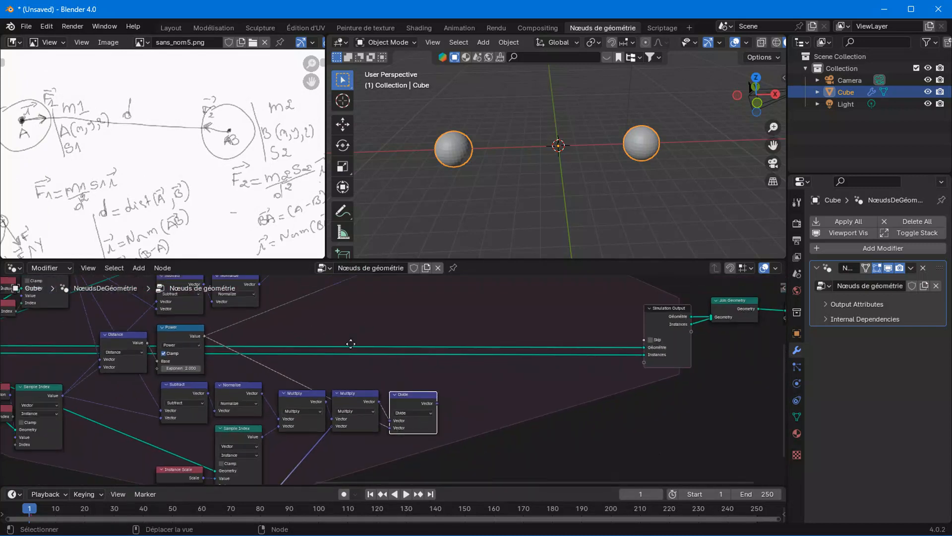
Step: Insert a Set Position node on the Géométrie link leading into the Simulation Output
middle_click_drag(351, 343, 250, 412)
middle_click_drag(374, 431, 356, 415)
right_click(371, 386)
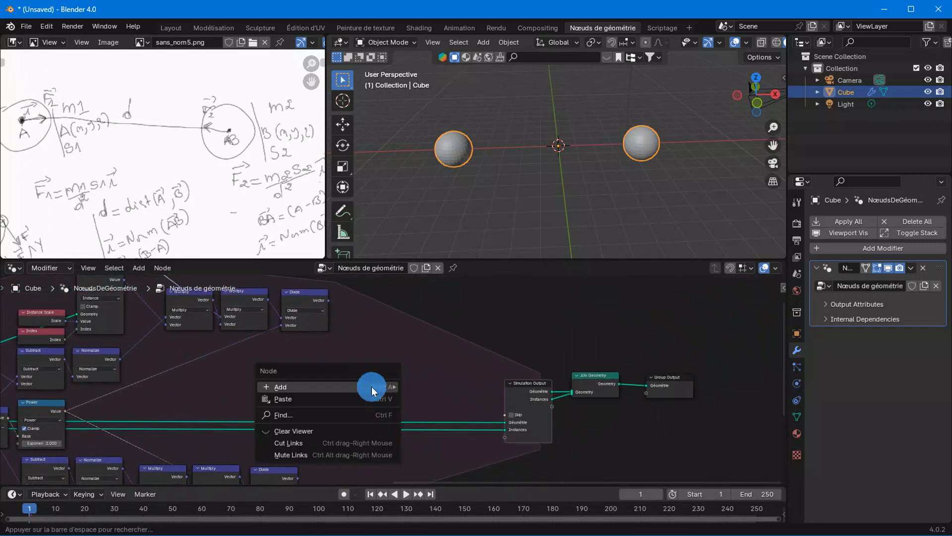
mouse_move(371, 386)
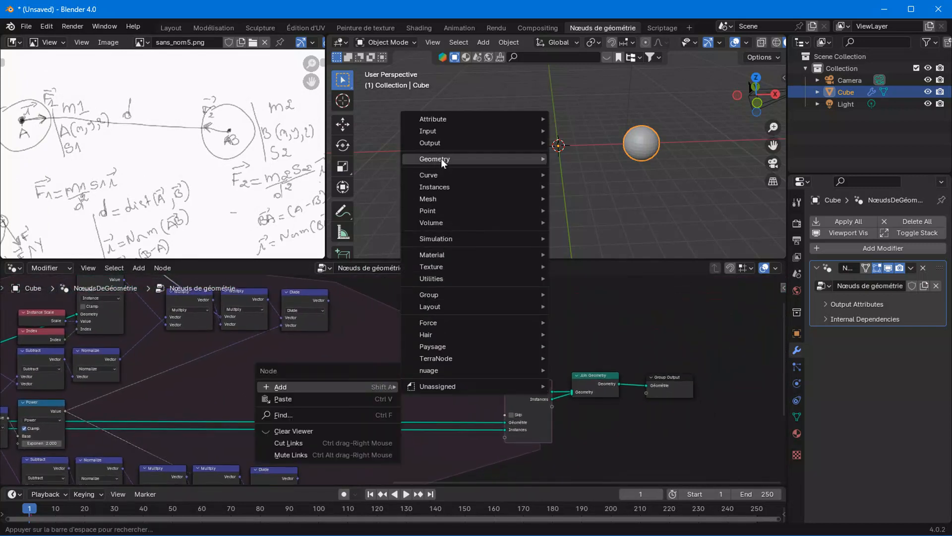
mouse_move(442, 159)
mouse_move(687, 183)
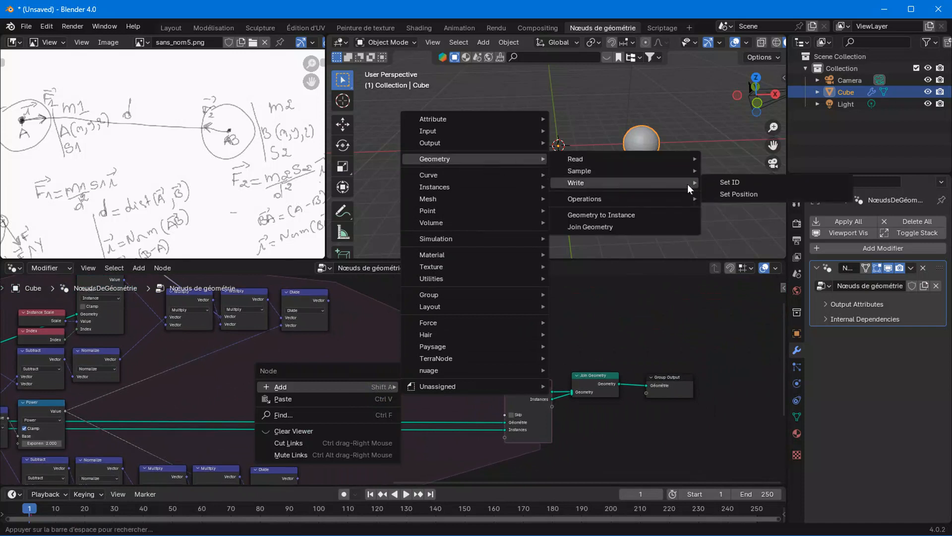
left_click(774, 193)
left_click(372, 392)
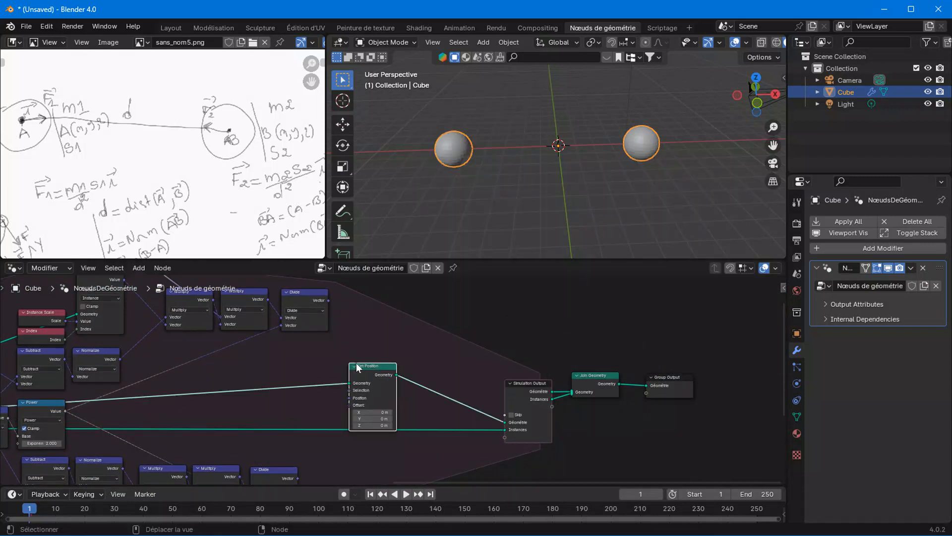
Step: Duplicate the Set Position node onto the Instances link and space both copies in front of the Simulation Output and its following nodes
key("shift+d")
left_click(399, 392)
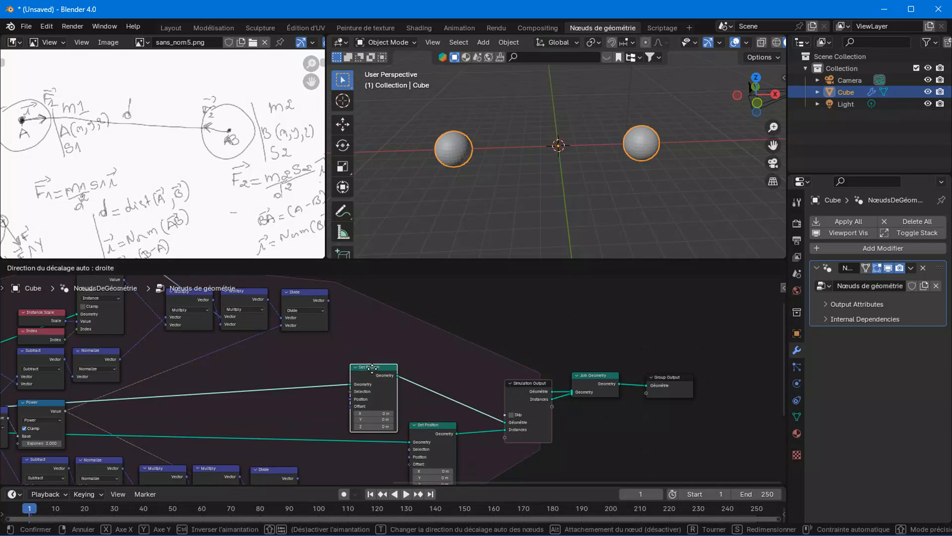
left_click_drag(371, 371, 435, 352)
left_click_drag(686, 452, 518, 388)
left_click_drag(522, 389, 516, 370)
scroll(308, 377, "up", 2)
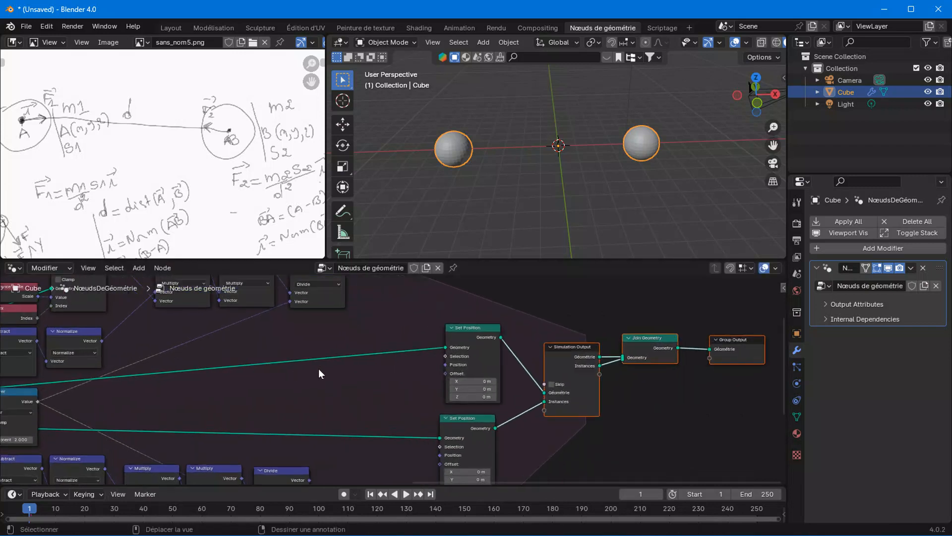
Step: Connect the upper and lower Divide results to the Offset inputs of the upper and lower Set Position nodes respectively
left_click_drag(339, 314, 446, 423)
middle_click_drag(405, 464, 353, 355)
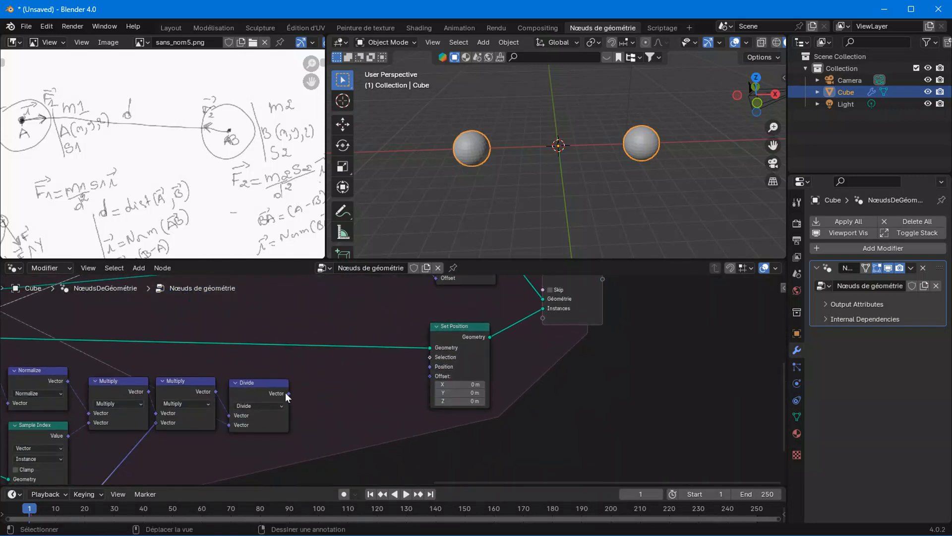
left_click_drag(289, 394, 428, 377)
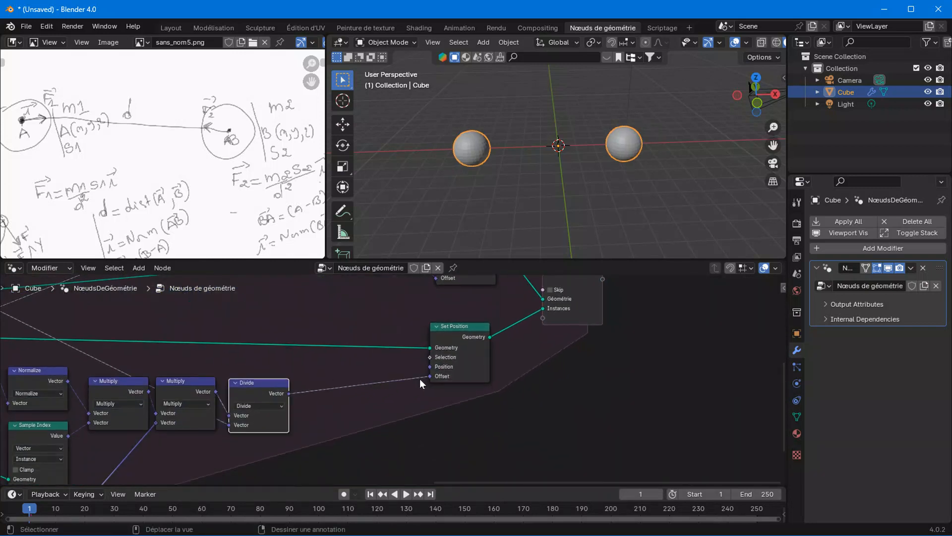
Step: Play the simulation several times from frame 1 to check how the two spheres move
key("space")
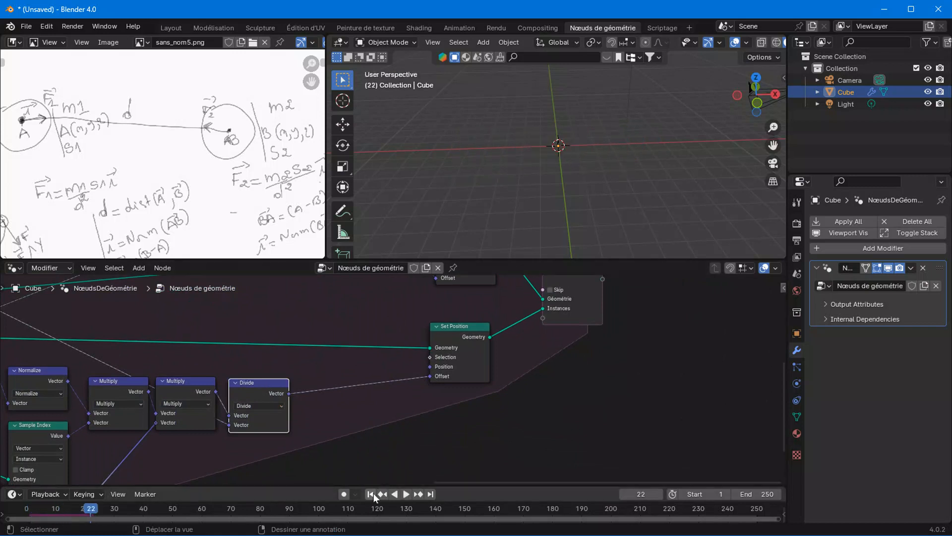
left_click(371, 492)
key("space")
key("space")
left_click(371, 491)
key("space")
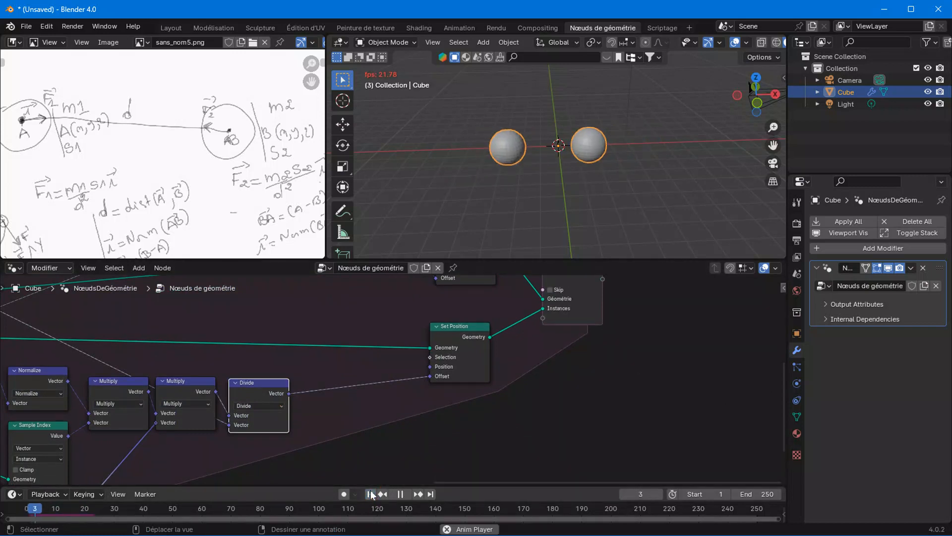
key("space")
left_click(371, 493)
key("space")
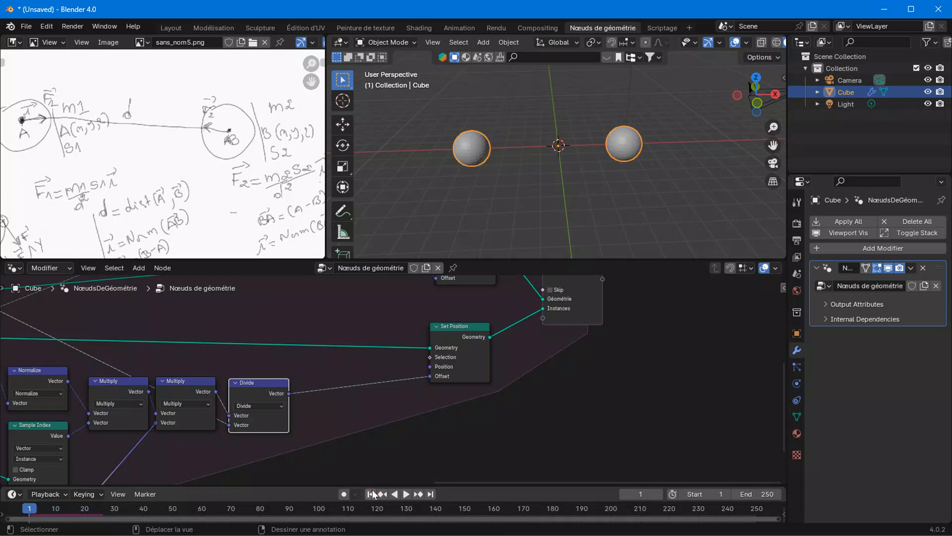
key("space")
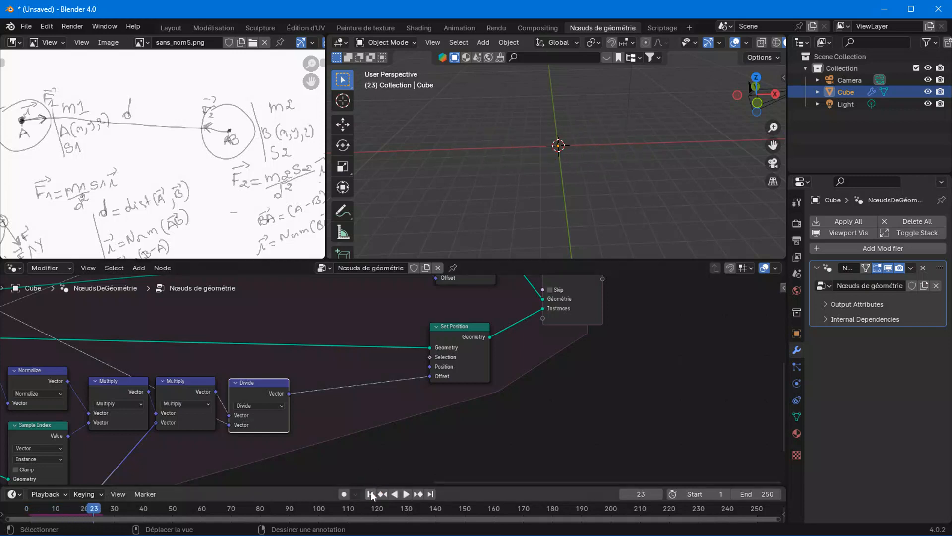
left_click(370, 493)
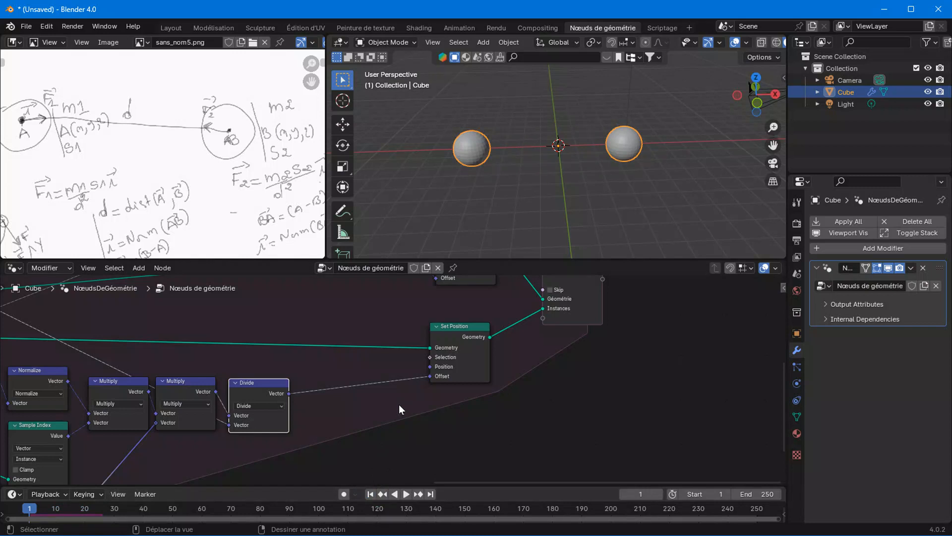
key("space")
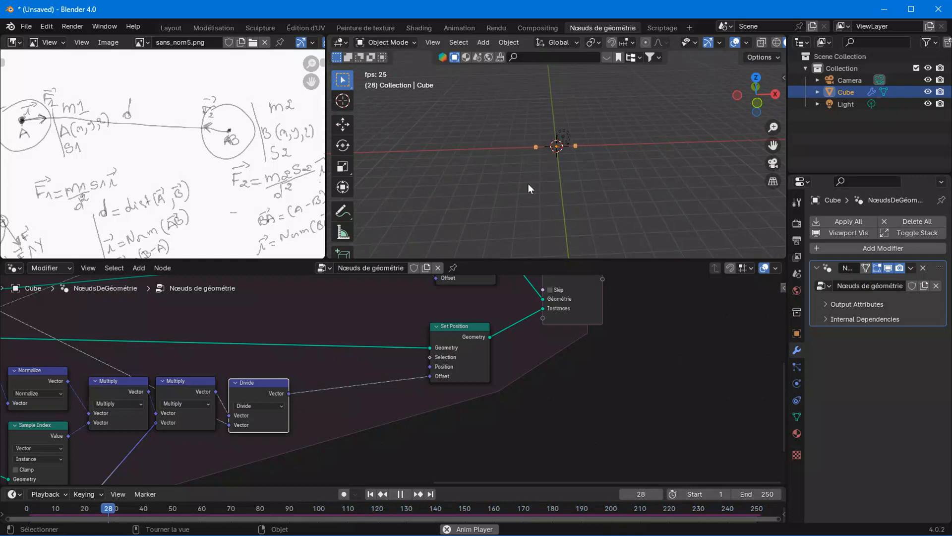
key("space")
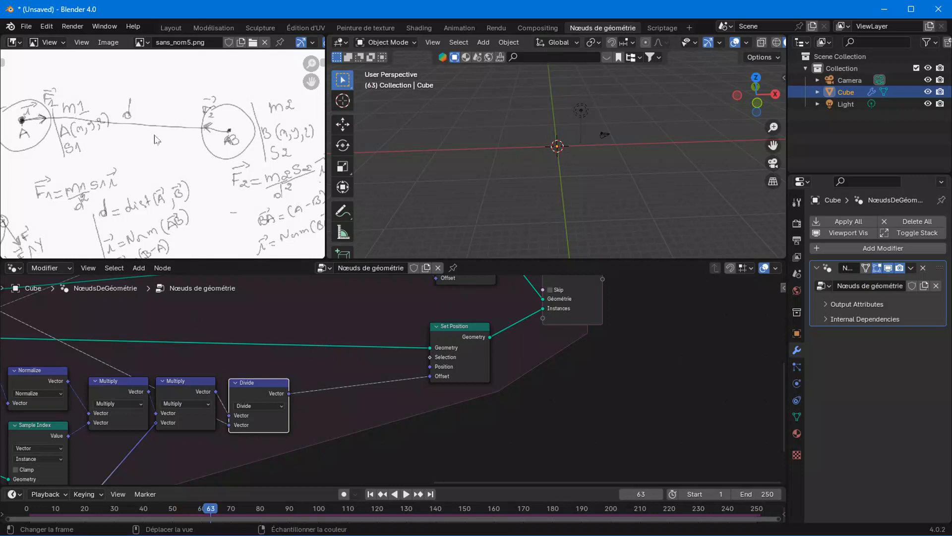
Step: Switch the viewport to the top view and mute the upper Set Position node
scroll(572, 149, "up", 6)
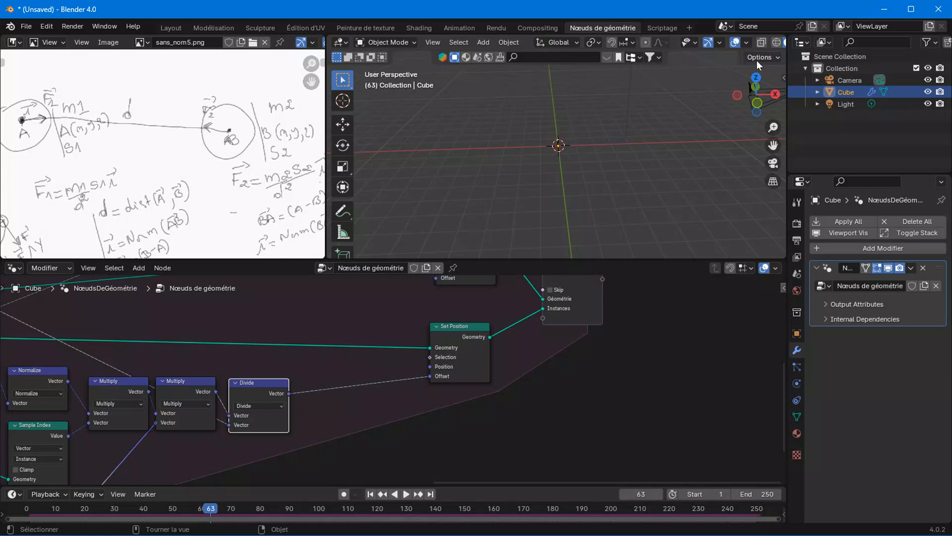
left_click(756, 78)
scroll(475, 291, "down", 3)
middle_click_drag(475, 292, 445, 392)
scroll(445, 392, "up", 3)
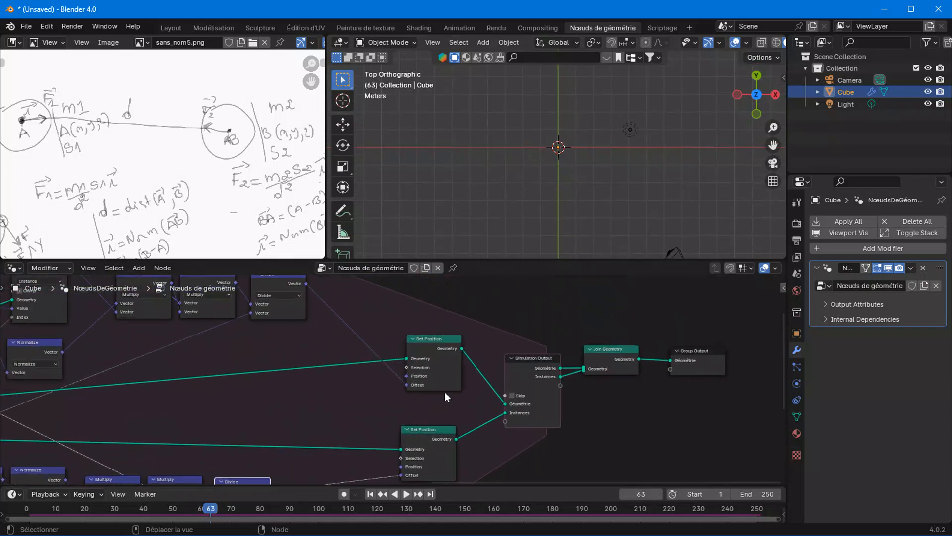
left_click(440, 354)
key("m")
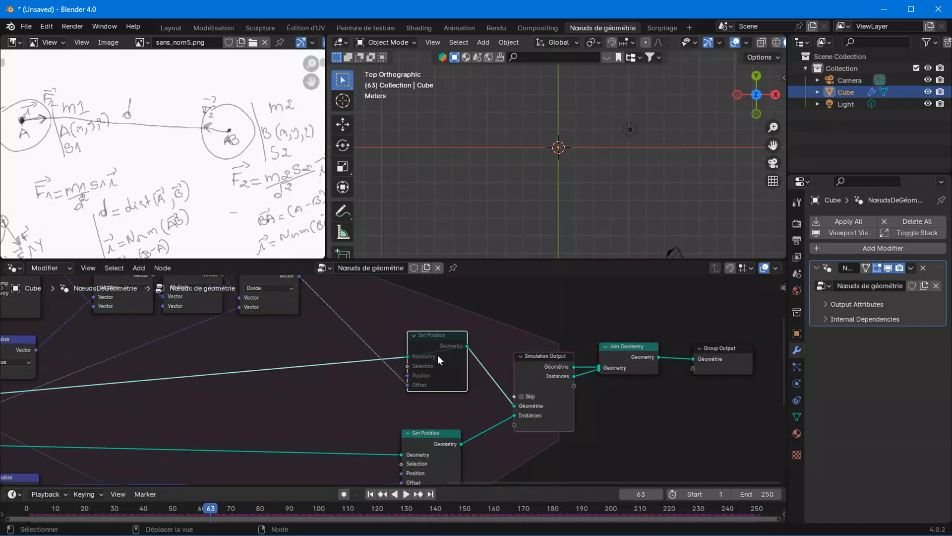
Step: Replay the simulation from frame 1 in top view and from an oblique angle to check the motion with one sphere fixed
left_click(371, 494)
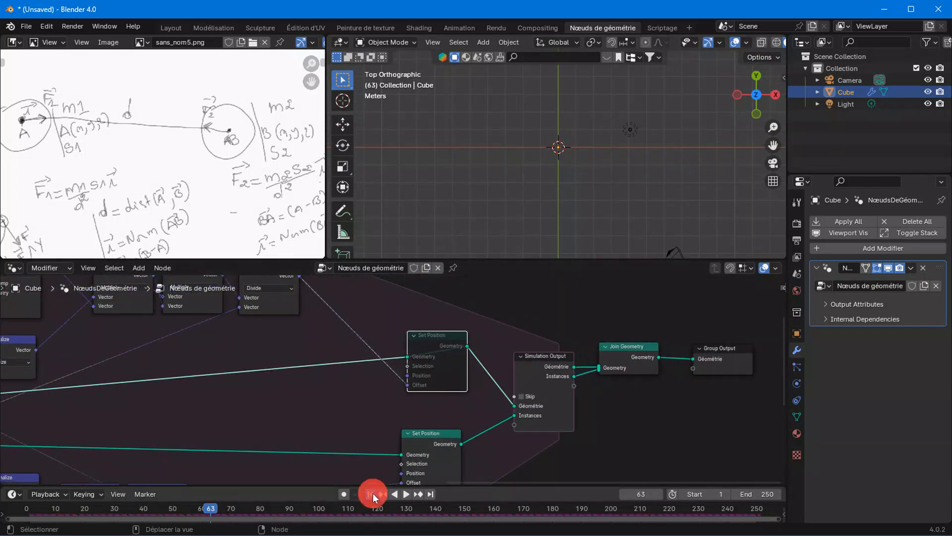
left_click(406, 494)
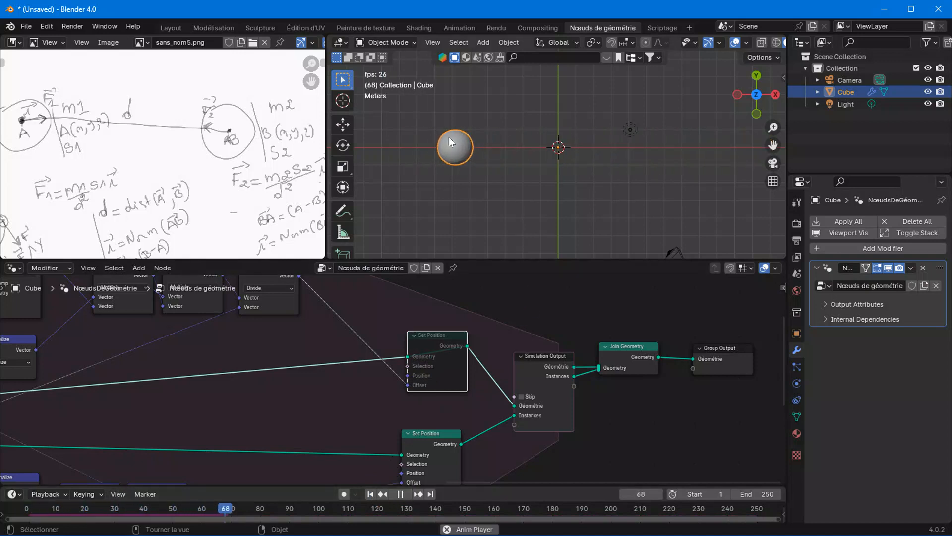
left_click(401, 494)
left_click(371, 494)
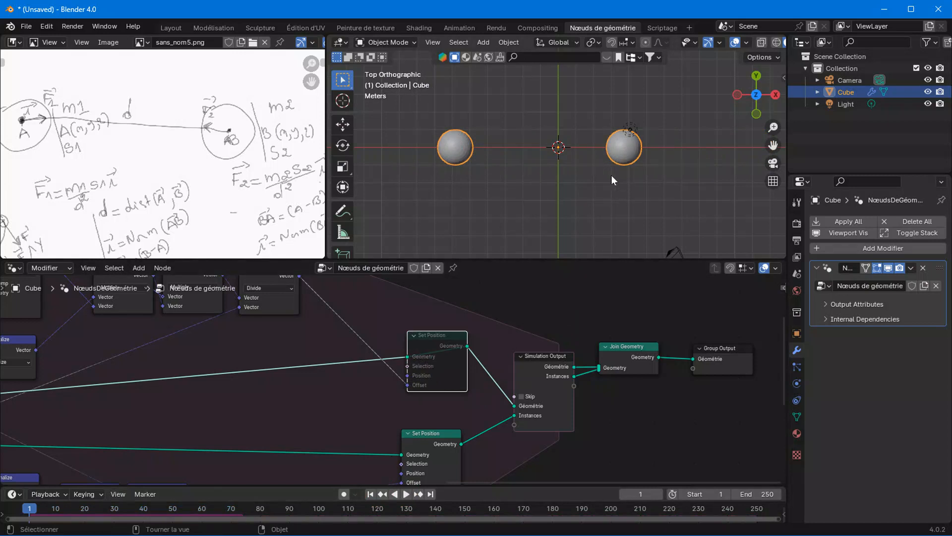
key("space")
key("space")
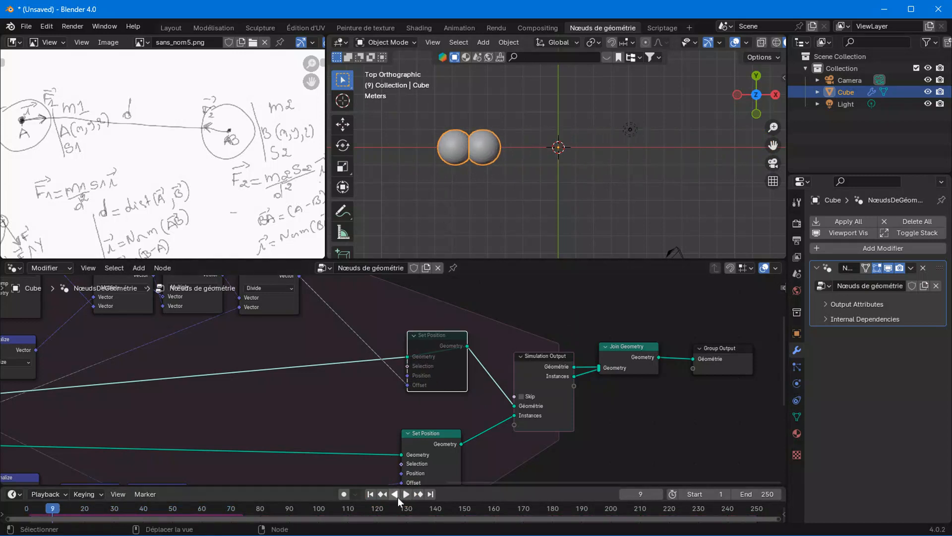
left_click(371, 494)
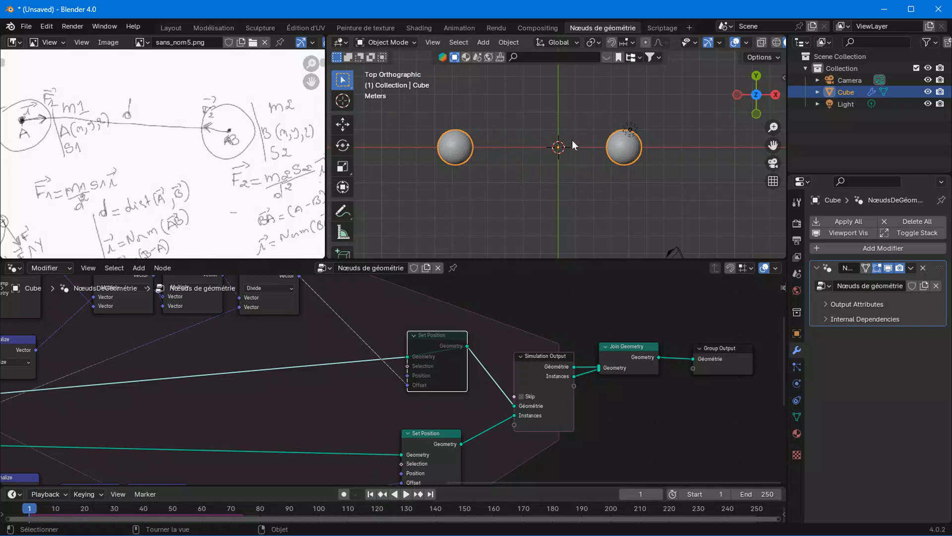
middle_click_drag(593, 165, 535, 124)
key("space")
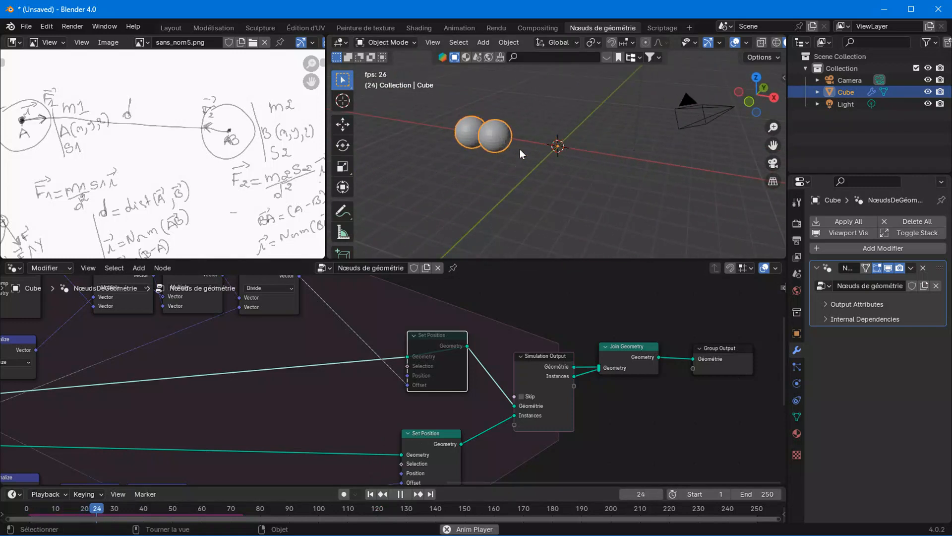
key("space")
left_click(370, 494)
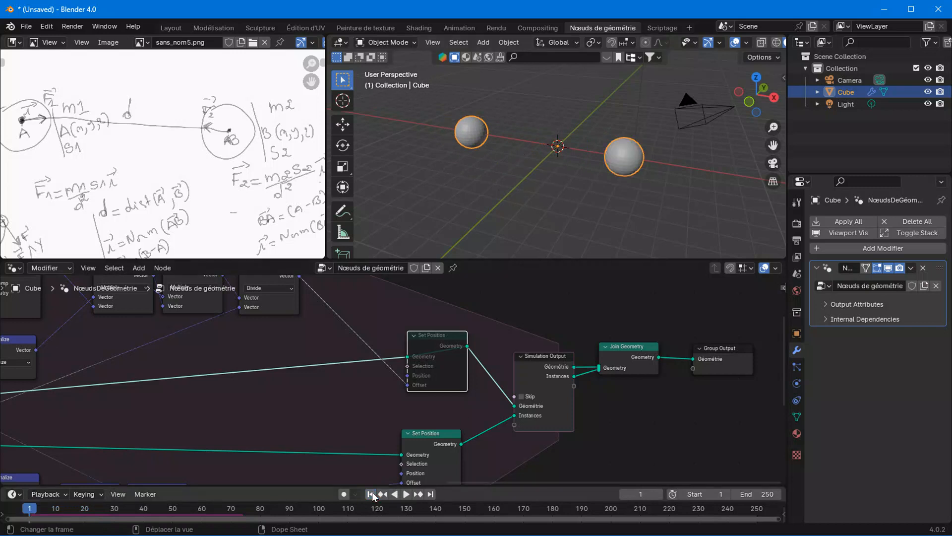
Step: Examine the orbit sketch in the reference image, including the perpendicular force F' = F ∧ Y
mouse_move(130, 200)
middle_mouse_down()
mouse_move(177, 155)
mouse_move(304, 146)
middle_mouse_up()
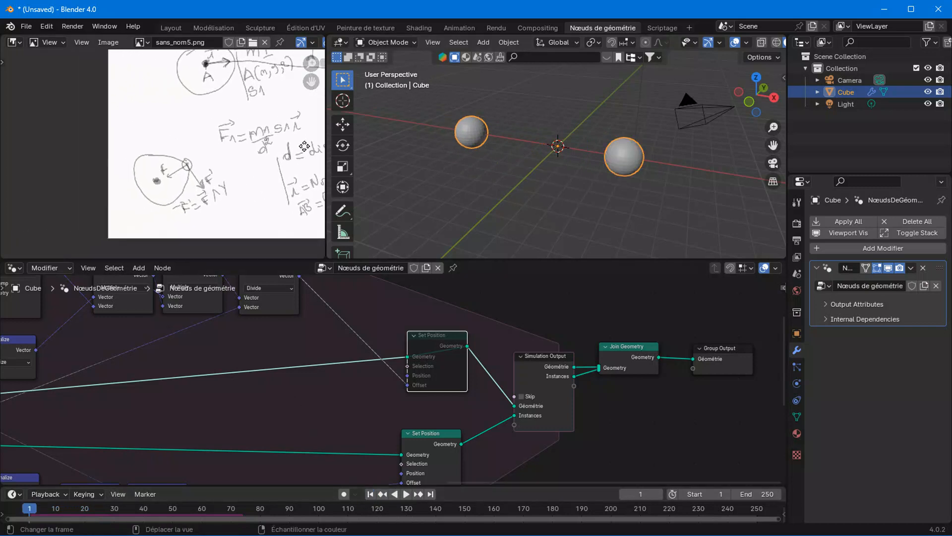
scroll(269, 179, "up", 2)
middle_click_drag(266, 208, 214, 166)
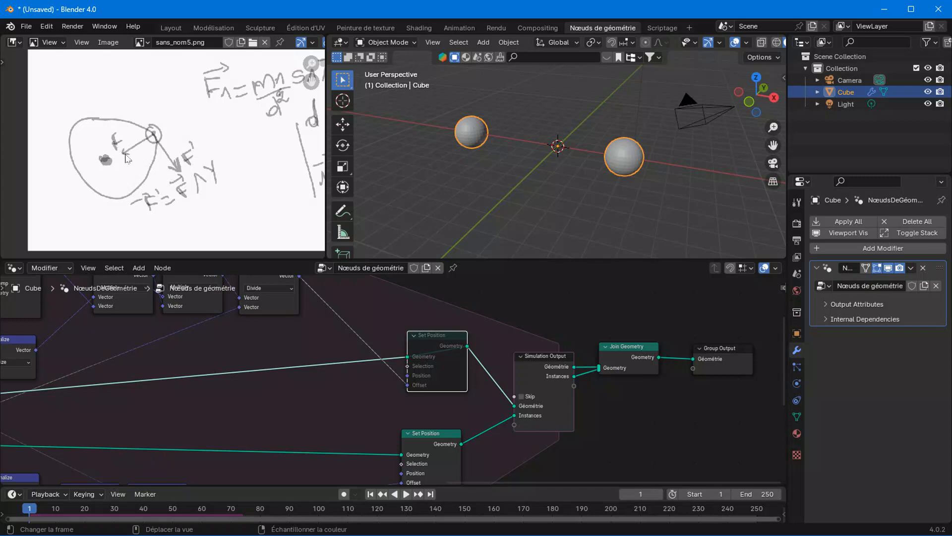
scroll(386, 344, "down", 2)
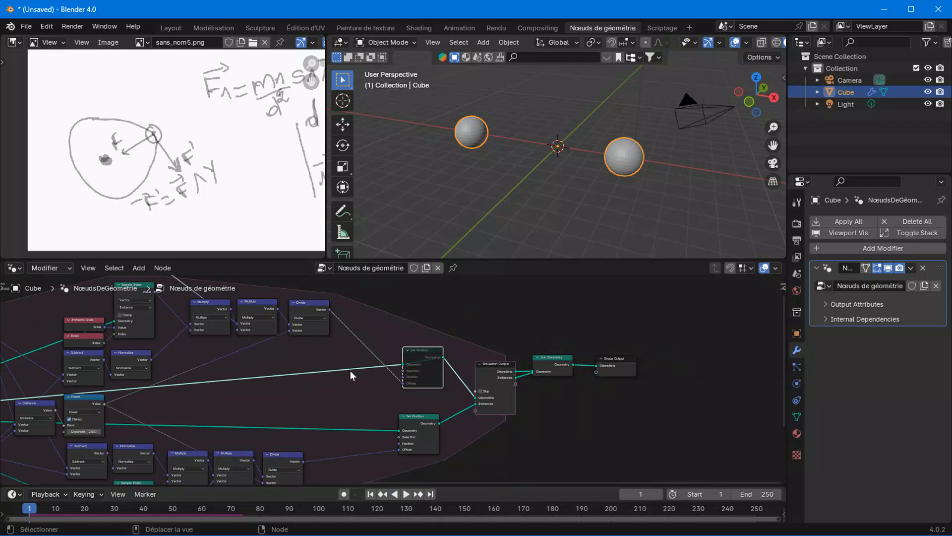
scroll(164, 154, "up", 2)
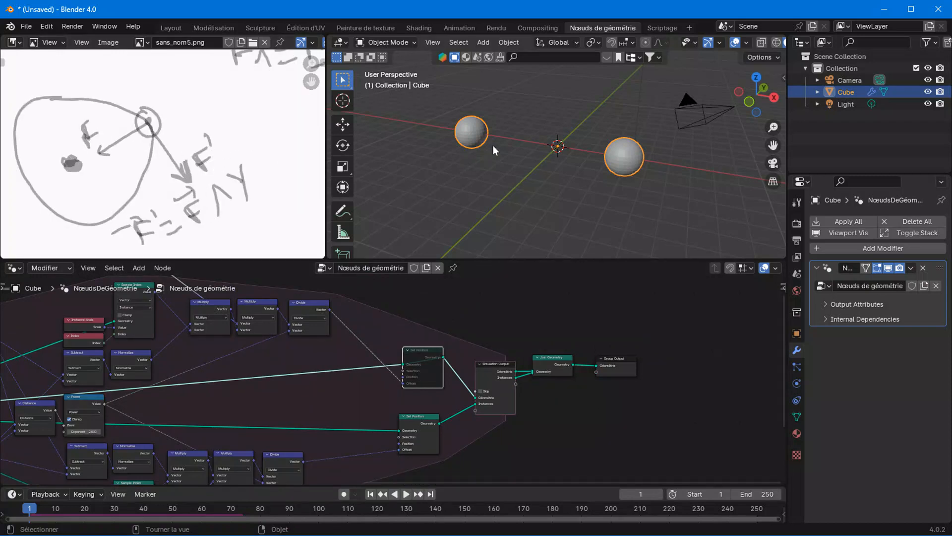
scroll(273, 377, "down", 2)
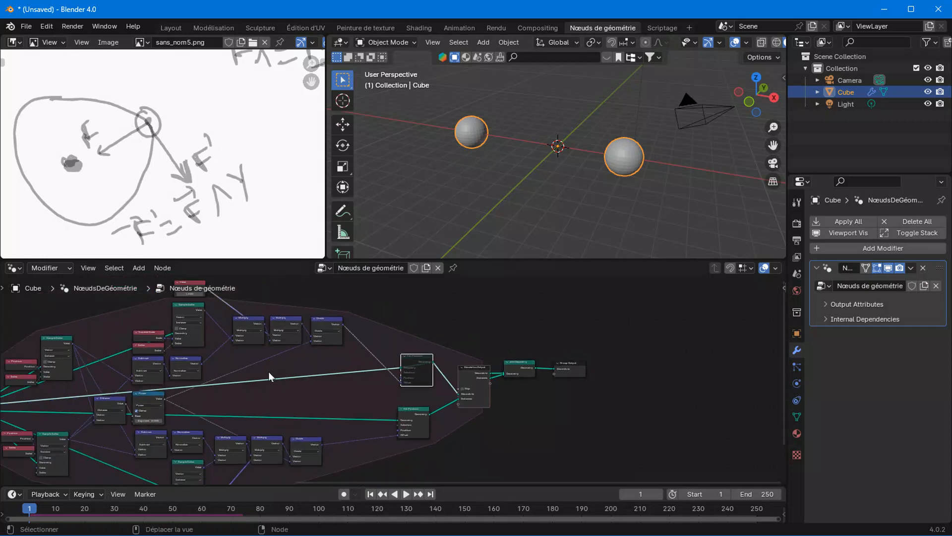
scroll(211, 188, "down", 1)
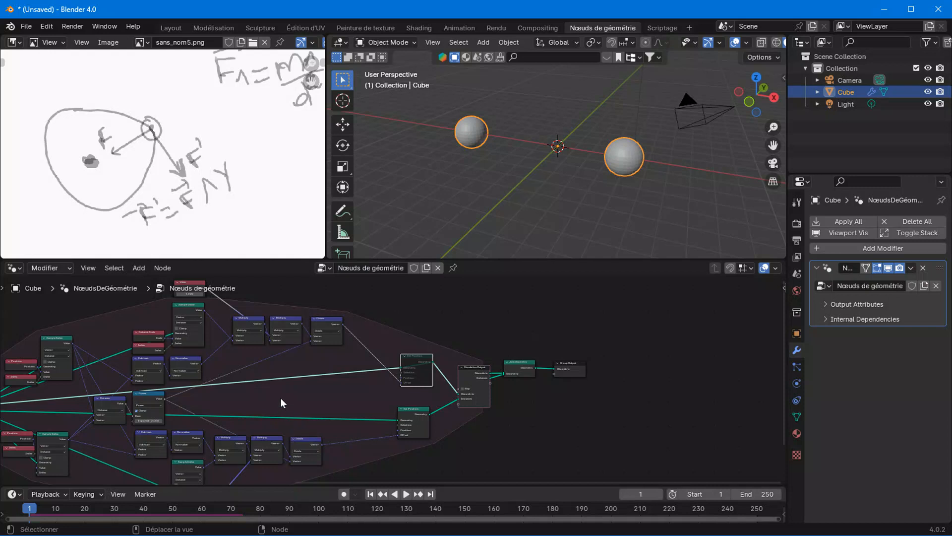
Step: Examine the lower force node chain and compare the viewport axes from the top, front and oblique views
scroll(281, 398, "up", 1)
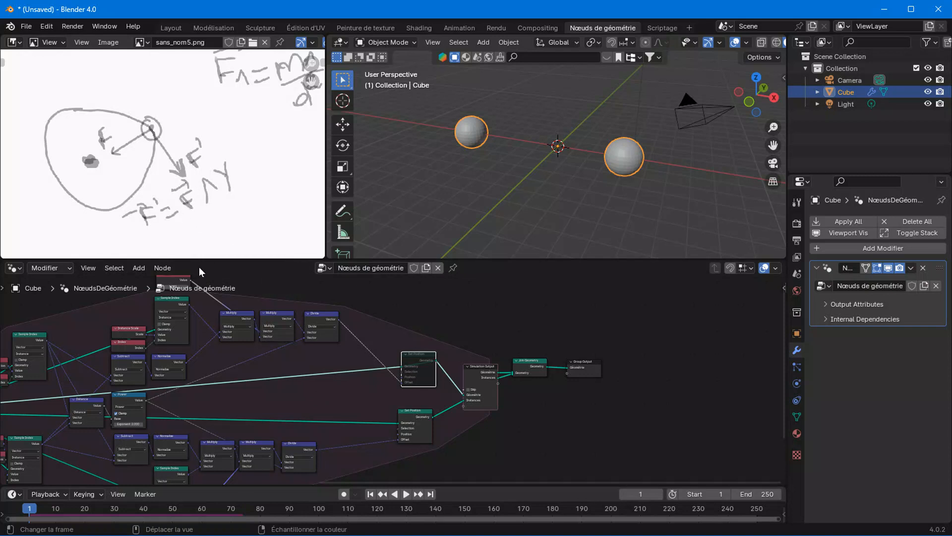
middle_click_drag(308, 431, 339, 371)
scroll(344, 395, "up", 2)
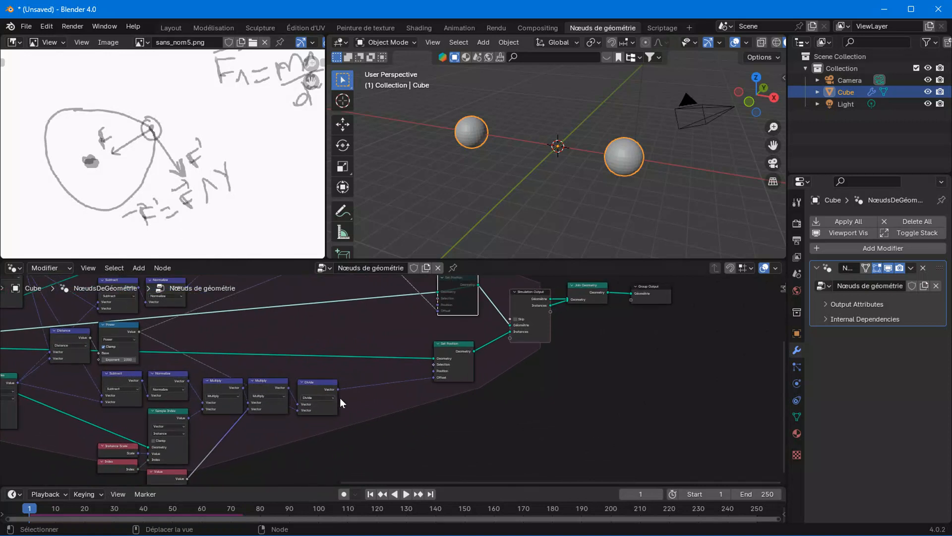
scroll(341, 398, "down", 2)
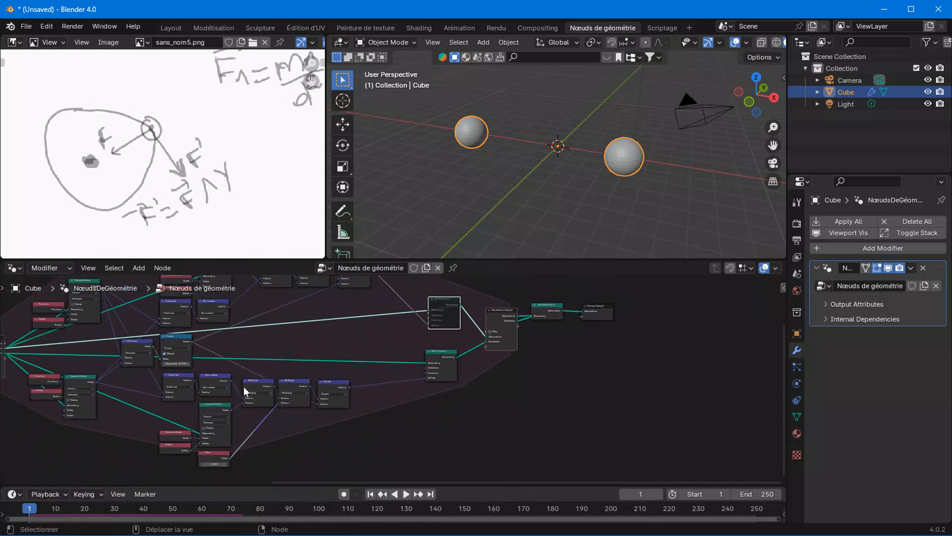
scroll(243, 386, "up", 4)
scroll(387, 379, "up", 1)
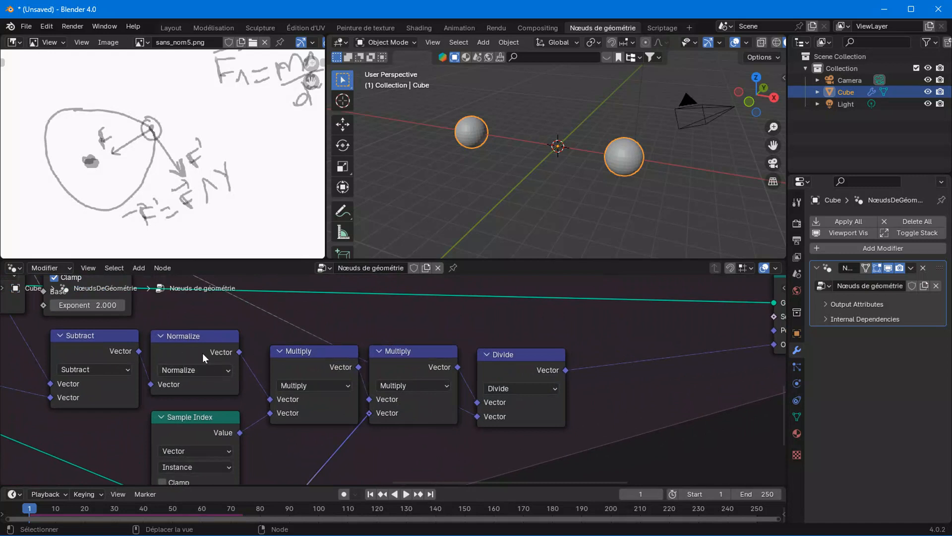
scroll(203, 353, "down", 2)
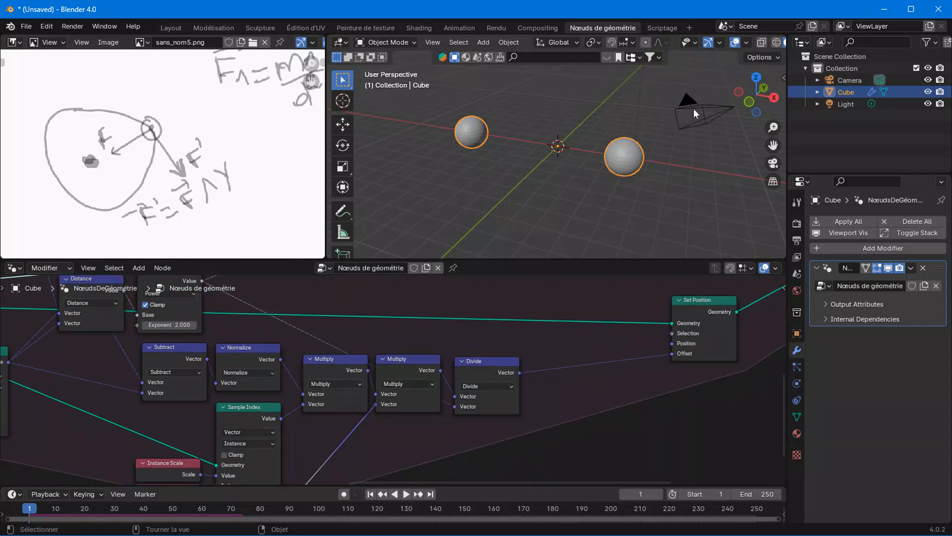
left_click(756, 78)
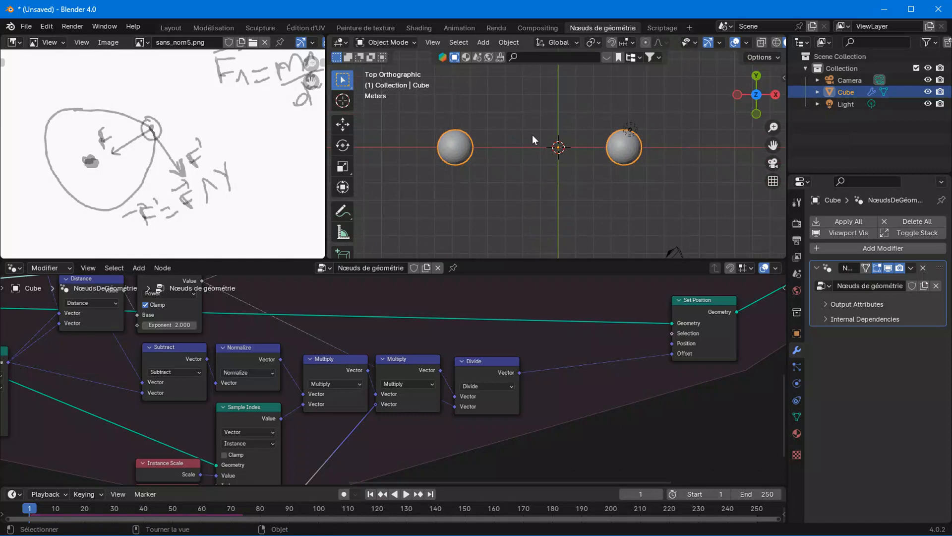
left_click(757, 114)
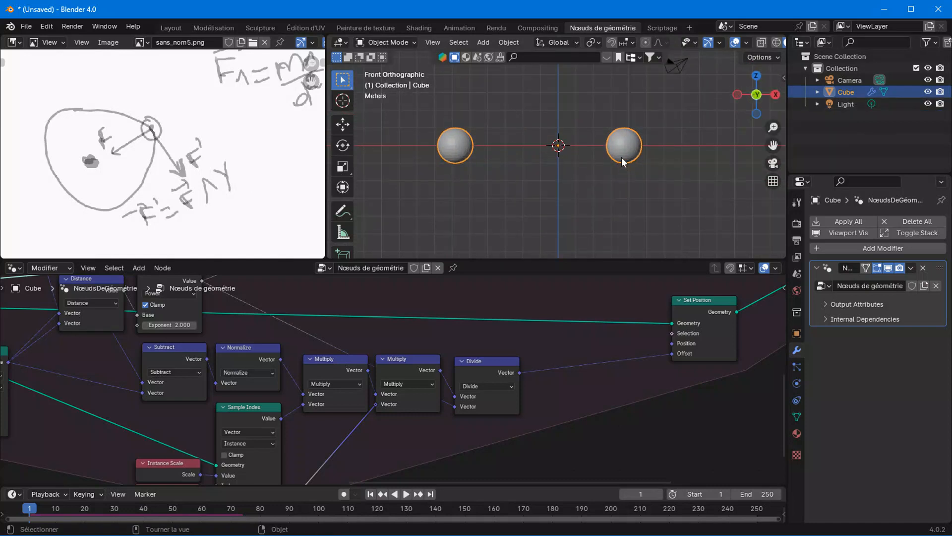
middle_click_drag(623, 160, 516, 90)
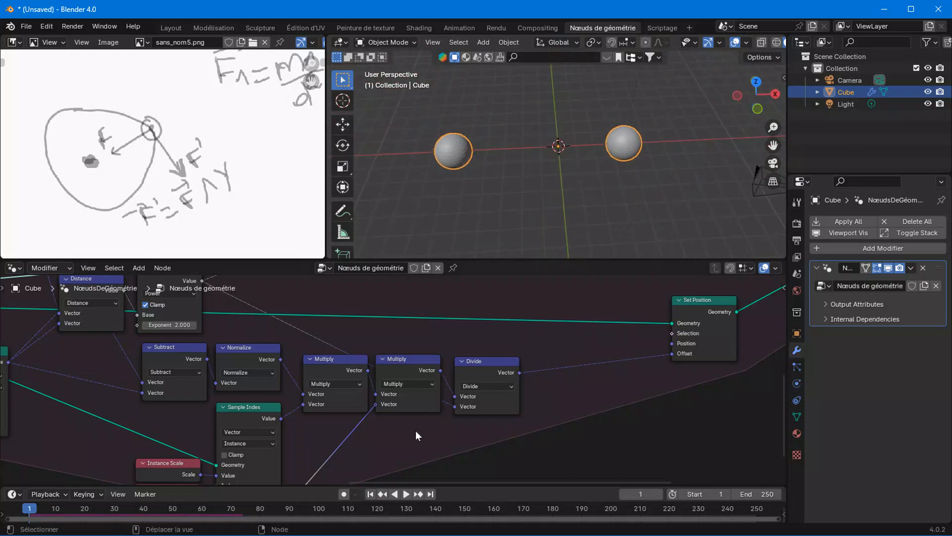
Step: Duplicate the lower chain's Divide node, place the copy below it and switch its operation to Cross Product
middle_click_drag(418, 433, 373, 381)
left_click(446, 317)
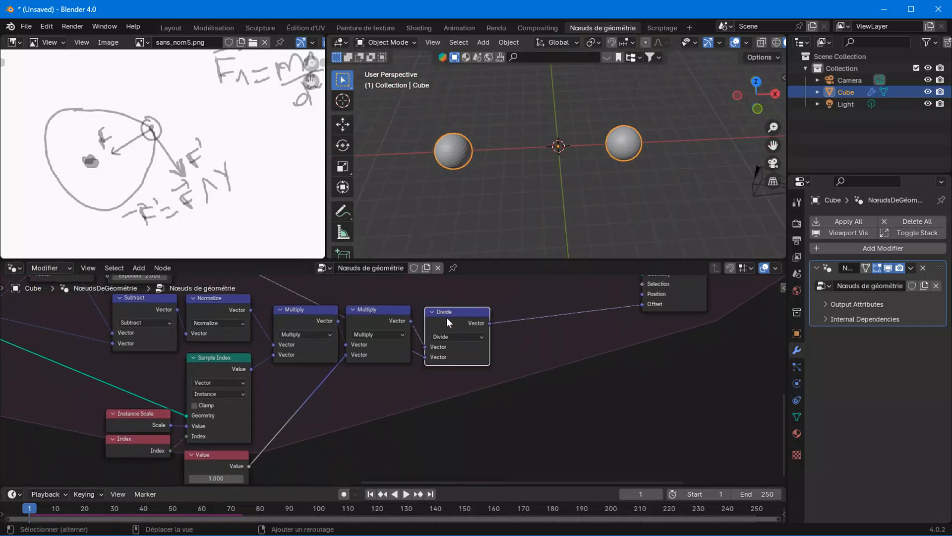
key("shift+d")
left_click(488, 377)
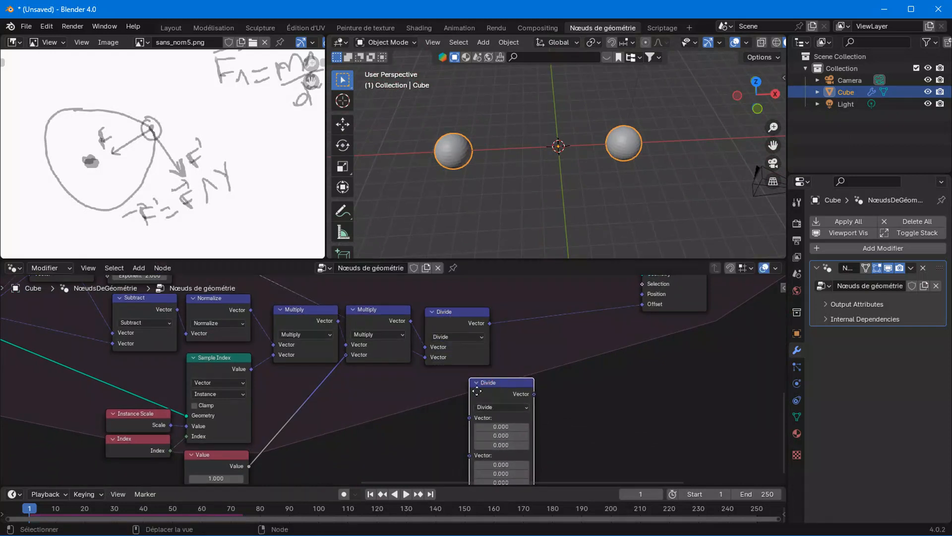
scroll(488, 378, "up", 2)
left_click(490, 378)
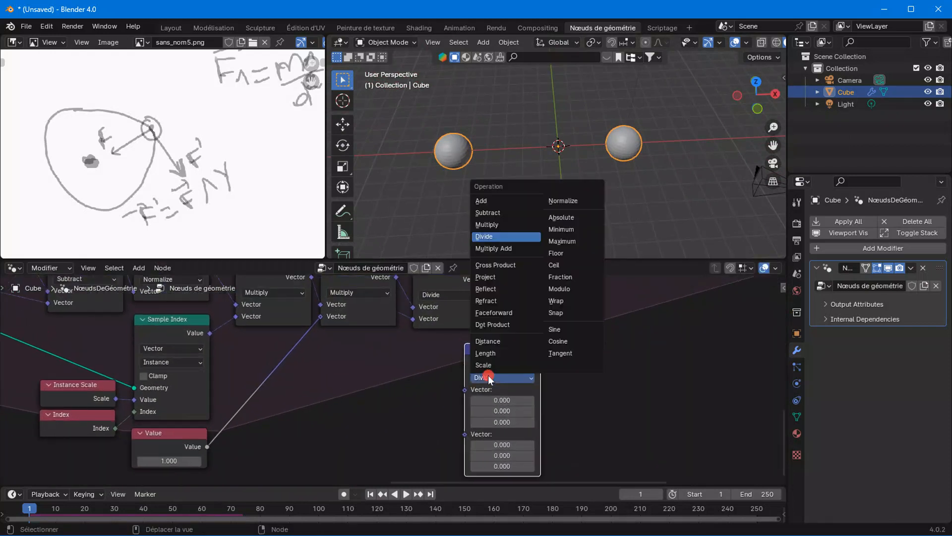
left_click(487, 267)
scroll(363, 424, "down", 1)
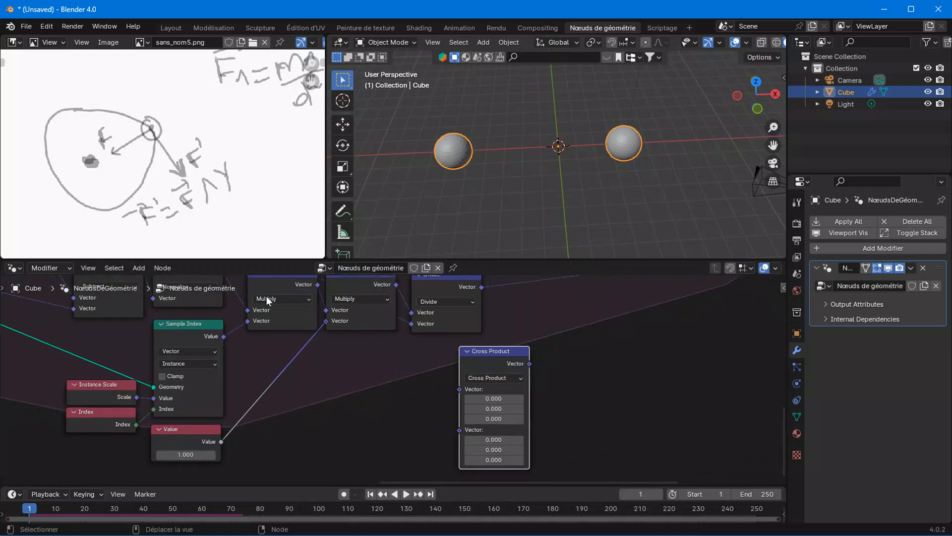
Step: Feed the lower Normalize vector into the Cross Product's first input and set its second vector's Z to 1
middle_click_drag(283, 358, 285, 413)
left_click_drag(225, 328, 463, 442)
middle_click_drag(415, 441, 293, 379)
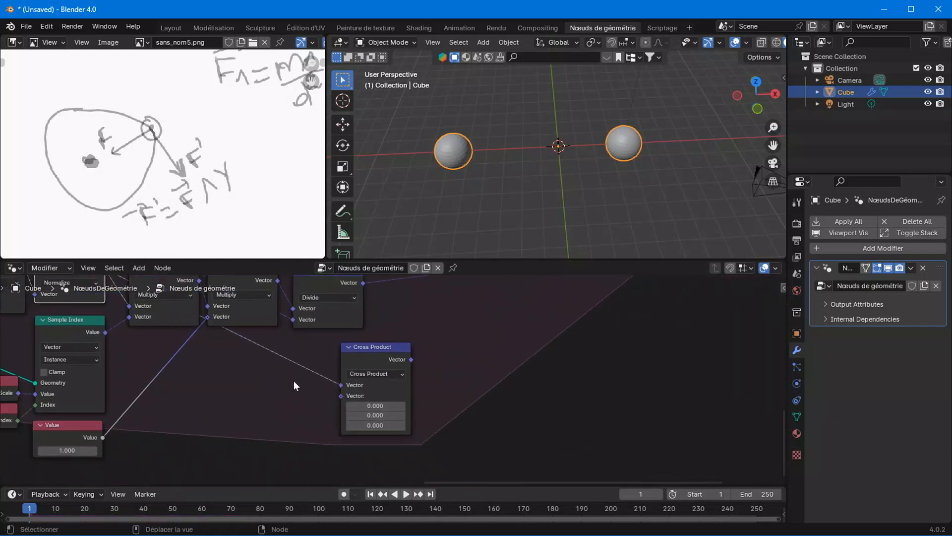
scroll(389, 380, "up", 4)
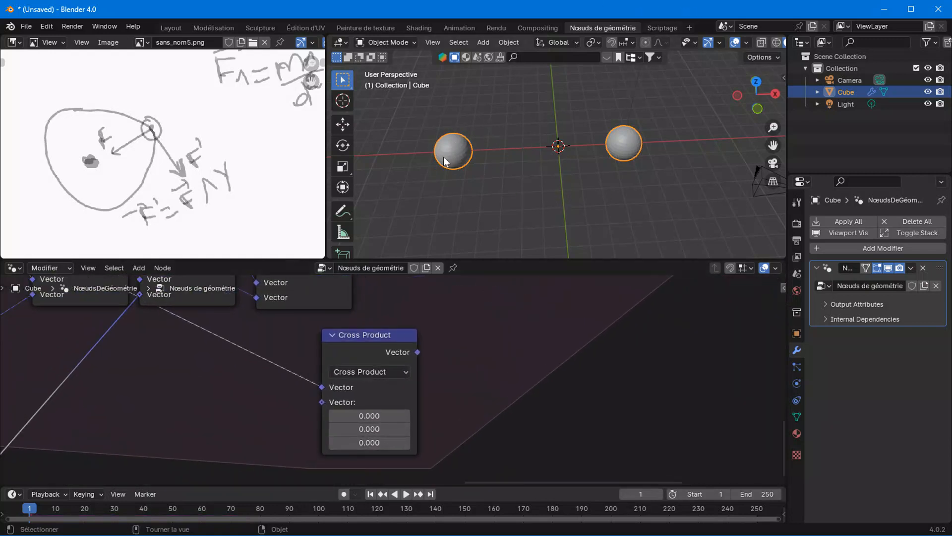
left_click(370, 442)
type("1")
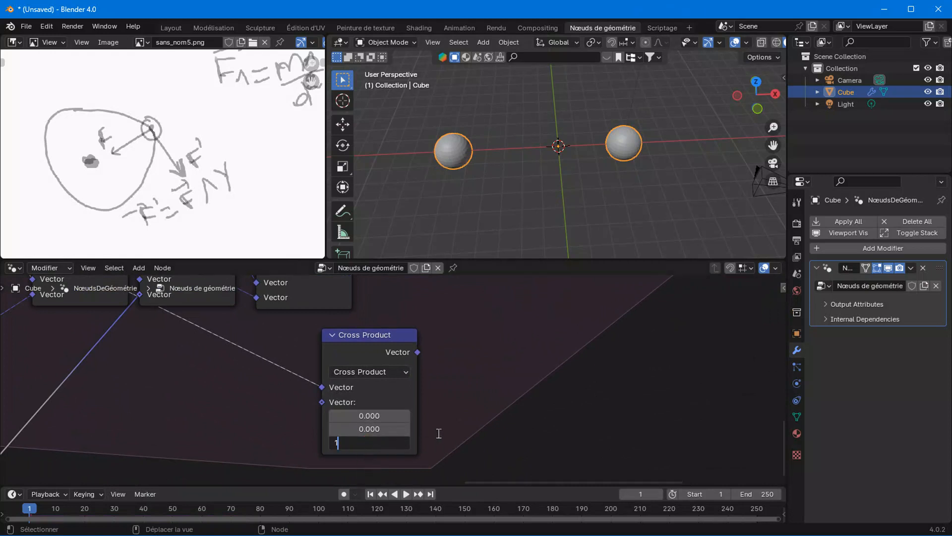
key("Return")
Step: Place the Cross Product node directly beneath the second Multiply node of the lower force chain
scroll(436, 427, "down", 3)
left_click_drag(389, 372, 342, 362)
scroll(392, 372, "down", 4)
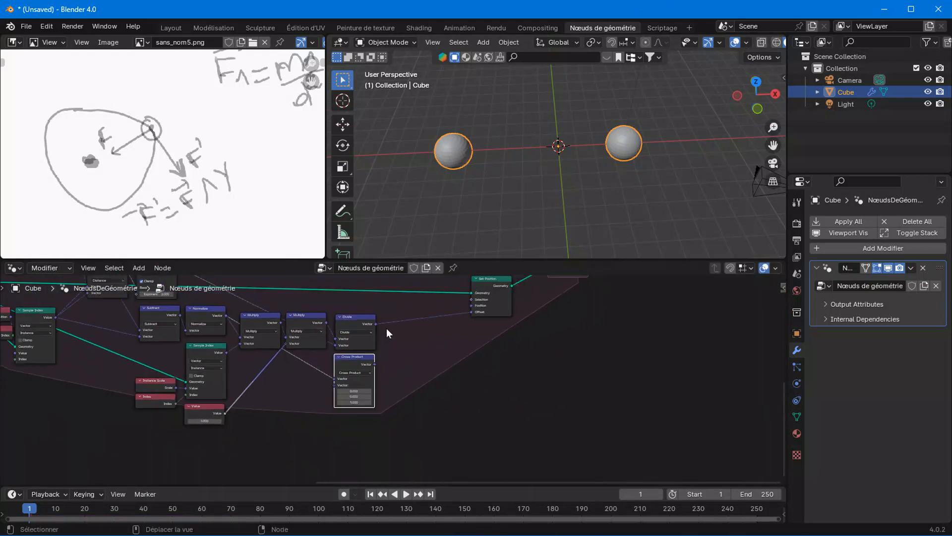
mouse_move(386, 334)
middle_mouse_down()
mouse_move(363, 464)
mouse_move(374, 338)
middle_mouse_up()
scroll(365, 441, "down", 2)
scroll(376, 343, "up", 6)
scroll(397, 397, "up", 2)
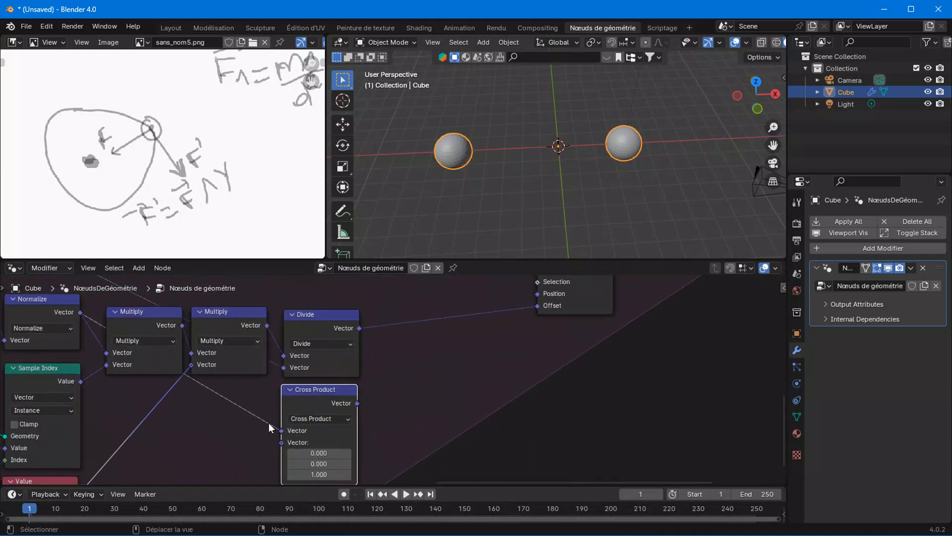
middle_click_drag(320, 400, 272, 415)
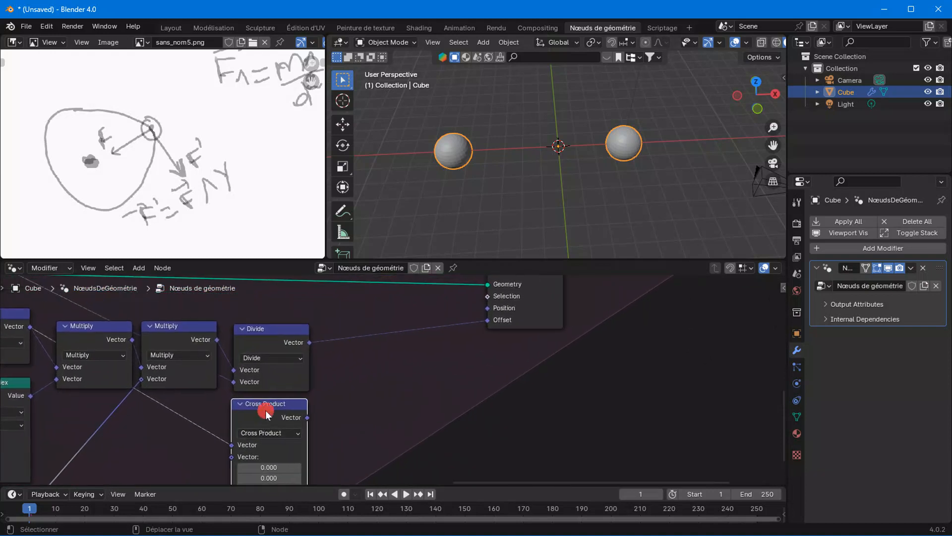
left_click_drag(272, 414, 170, 420)
Step: Duplicate the Cross Product as a Multiply node fed by it, and combine its output with the lower Divide through an Add node
key("shift+d")
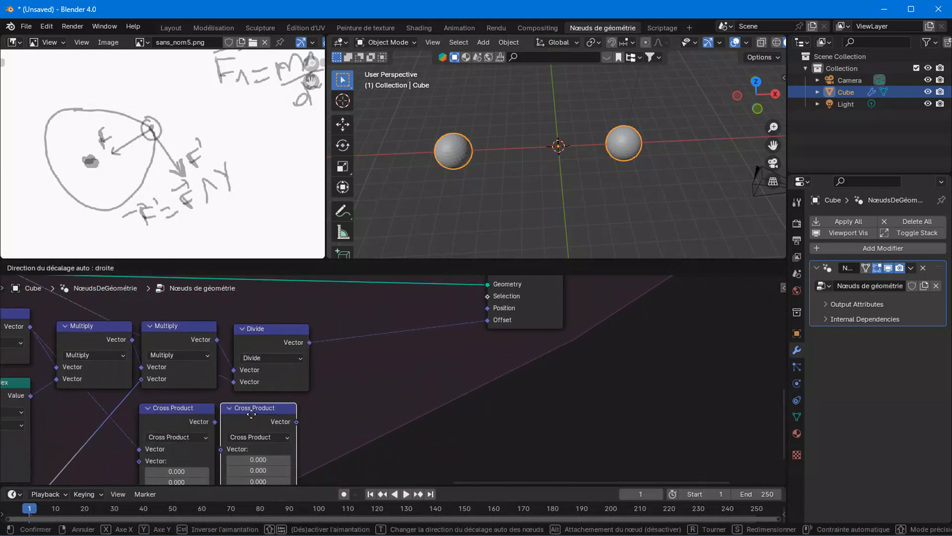
left_click(261, 414)
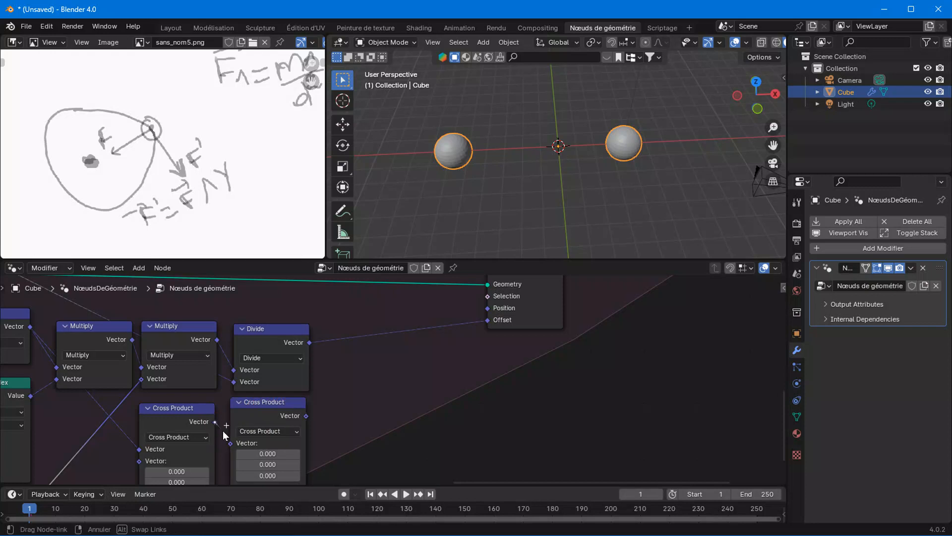
left_click(267, 431)
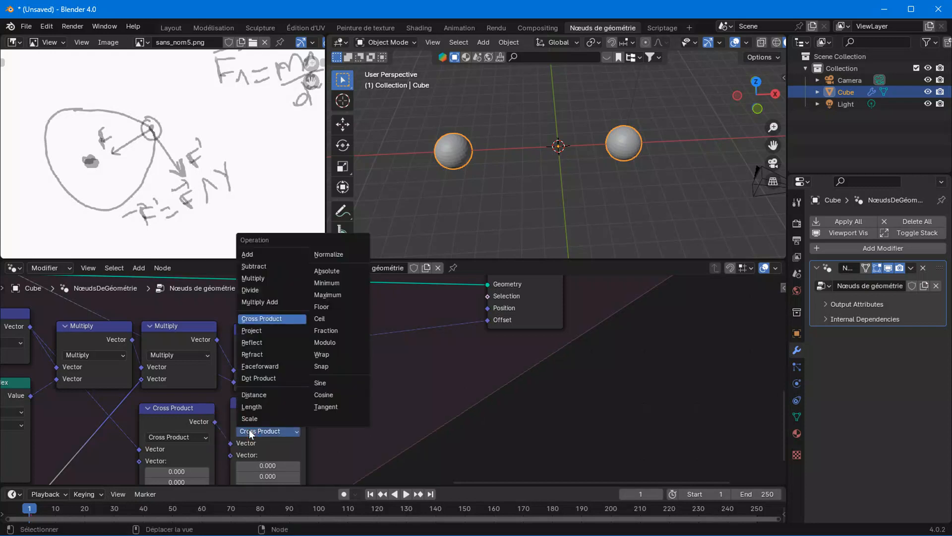
left_click(255, 279)
right_click_drag(279, 332, 276, 420, "ctrl+shift")
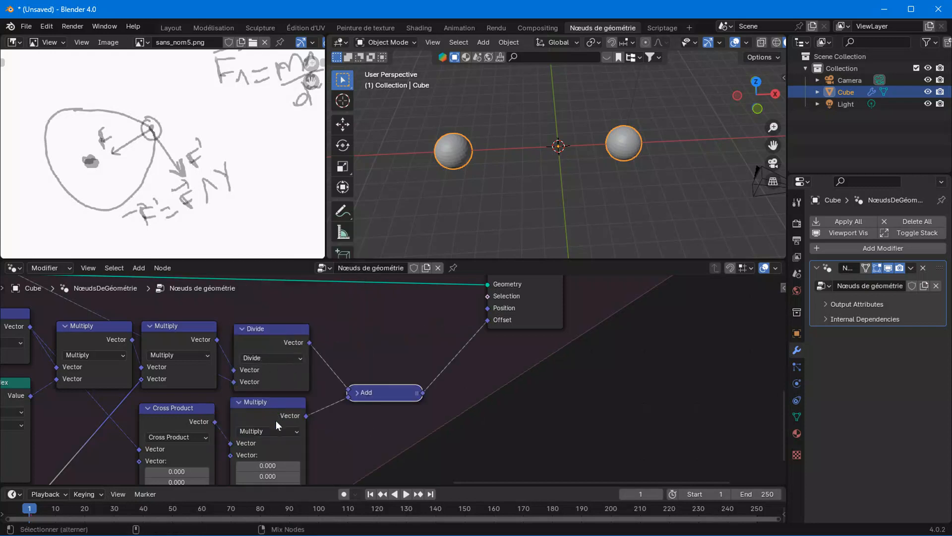
Step: Play the simulation to check the combined offset and return to frame 1
scroll(381, 397, "down", 4)
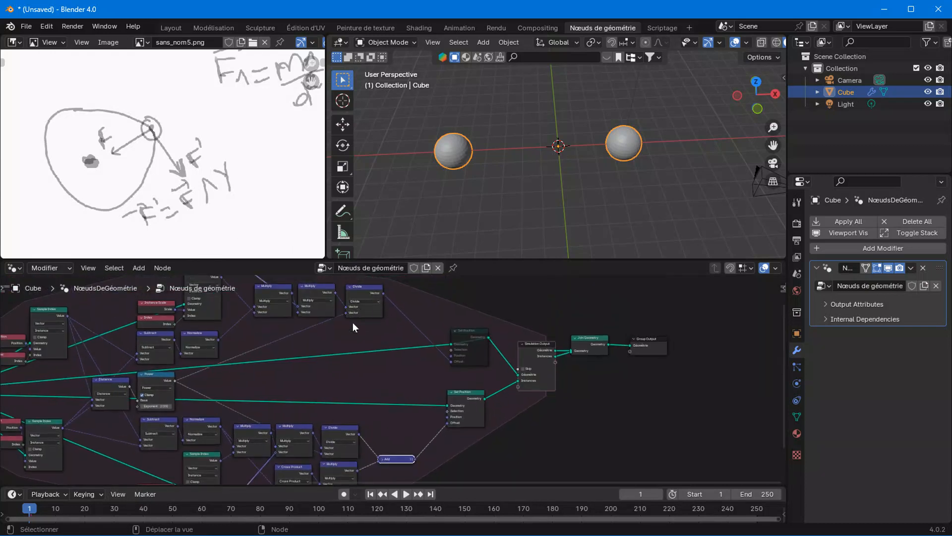
key("space")
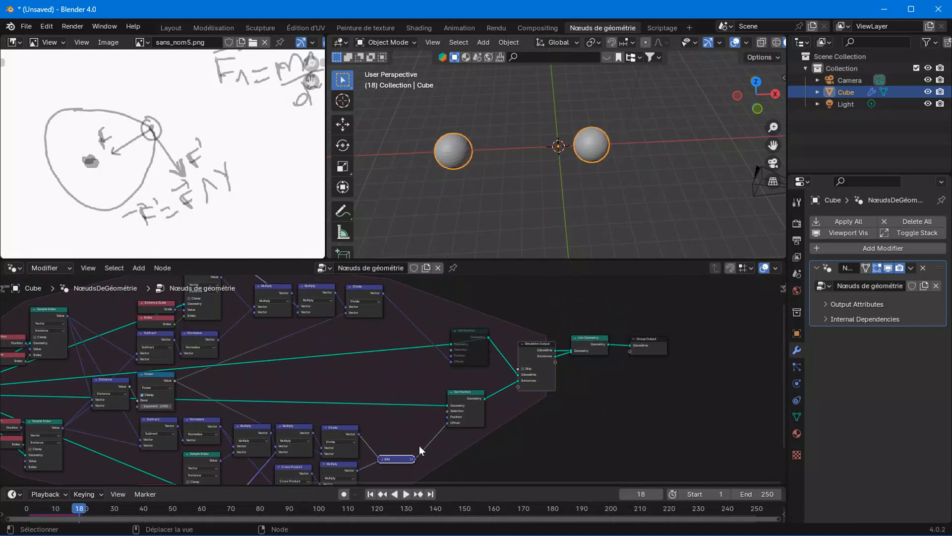
left_click(370, 493)
Step: Set all three components of the new Multiply node's second vector to 1
scroll(412, 396, "up", 4)
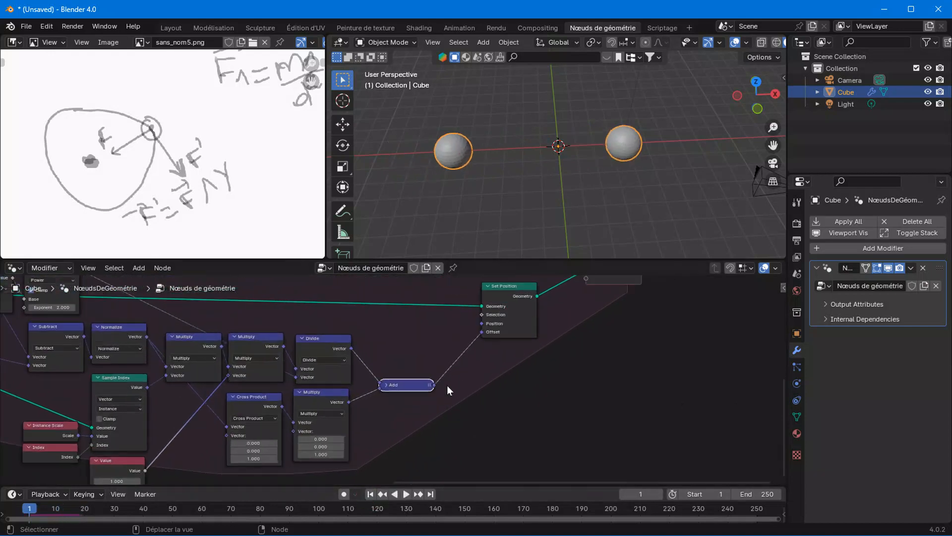
middle_click_drag(378, 461, 426, 395)
scroll(388, 390, "up", 3)
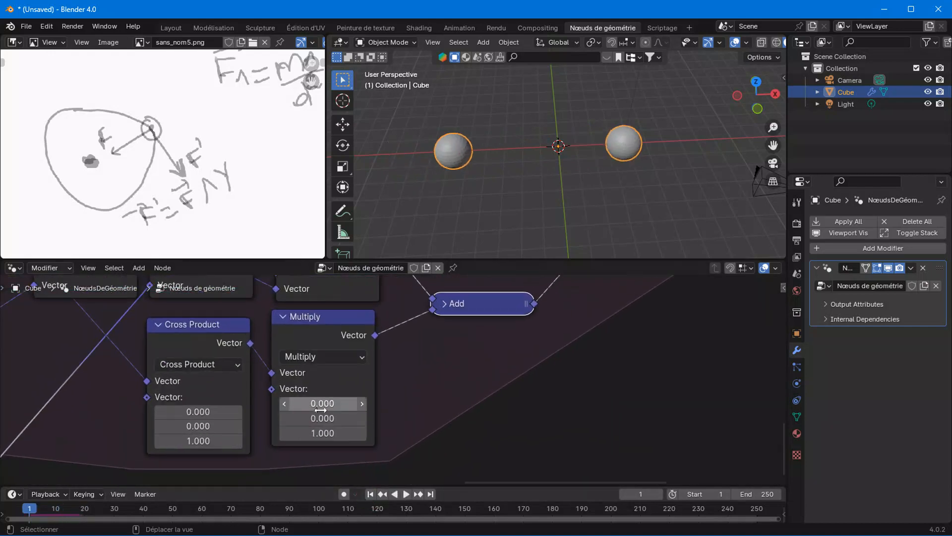
left_click_drag(323, 403, 327, 433)
type("1")
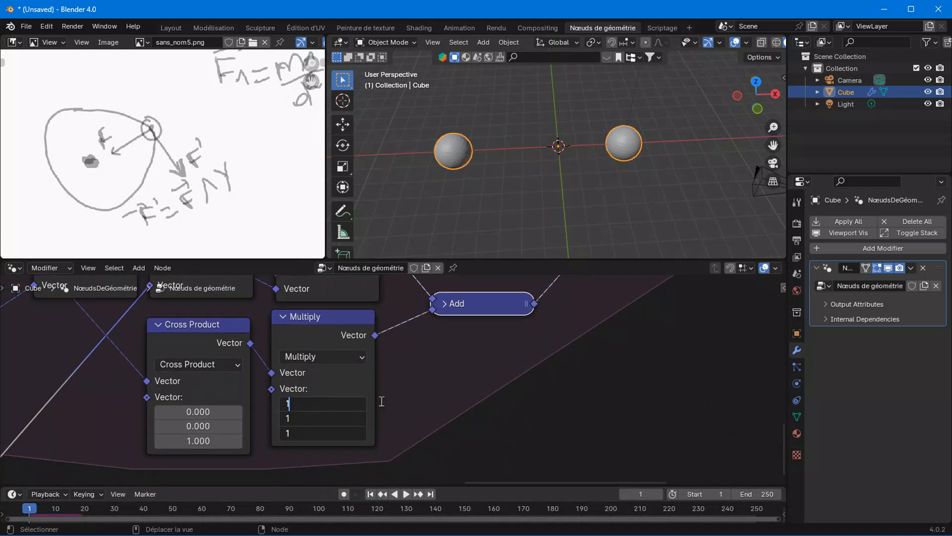
key("Return")
Step: Replay the simulation with the perpendicular force active and rewind to frame 1
key("space")
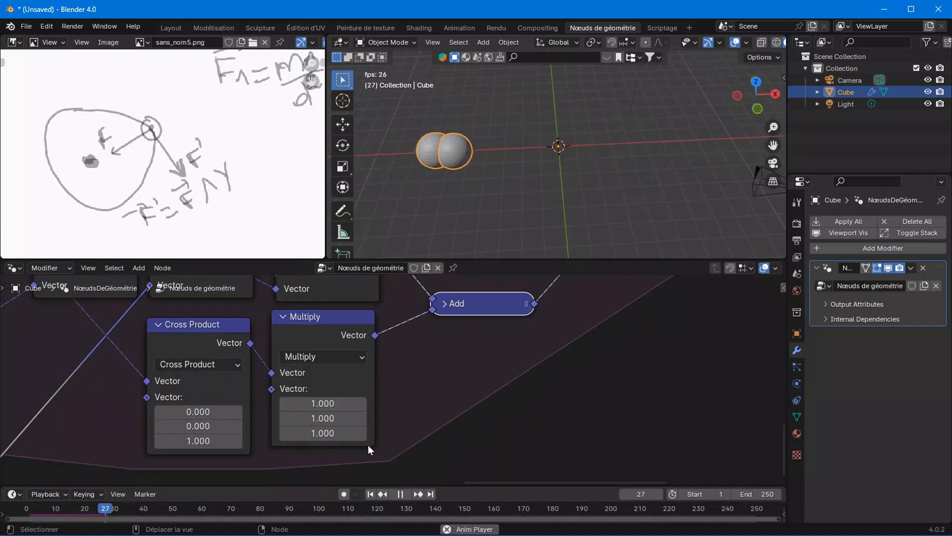
key("space")
left_click(370, 494)
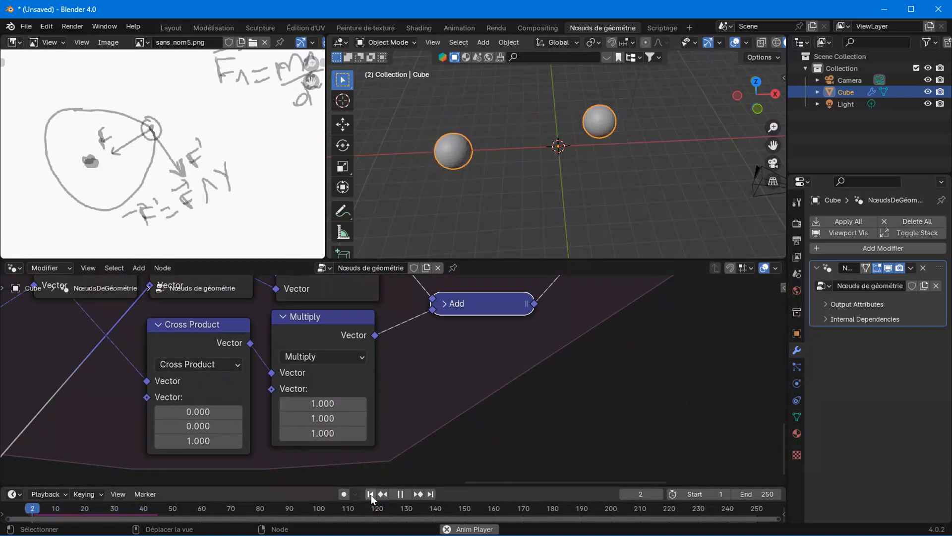
left_click(372, 495)
Step: Move both Set Position nodes, Simulation Output and Join Geometry farther from the force chains to free up space
scroll(381, 391, "down", 5)
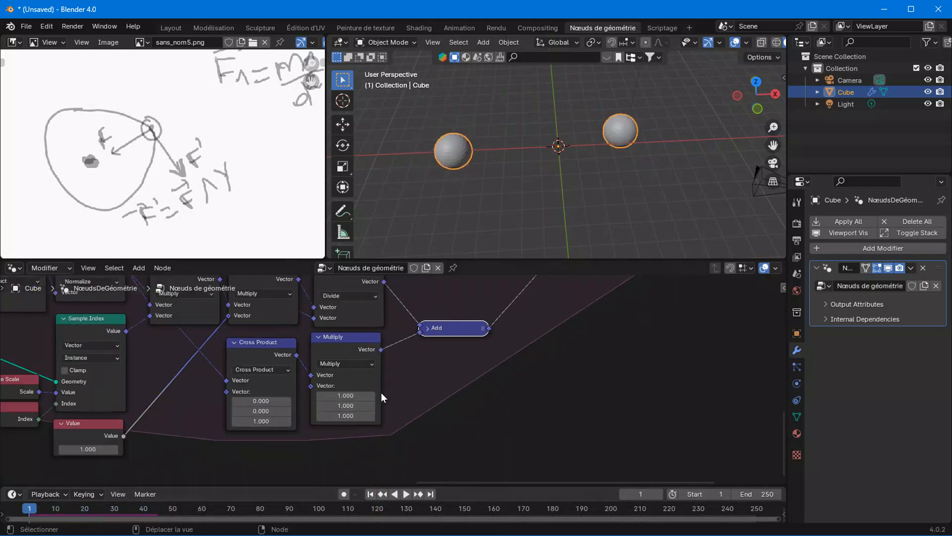
middle_click_drag(377, 297, 371, 385)
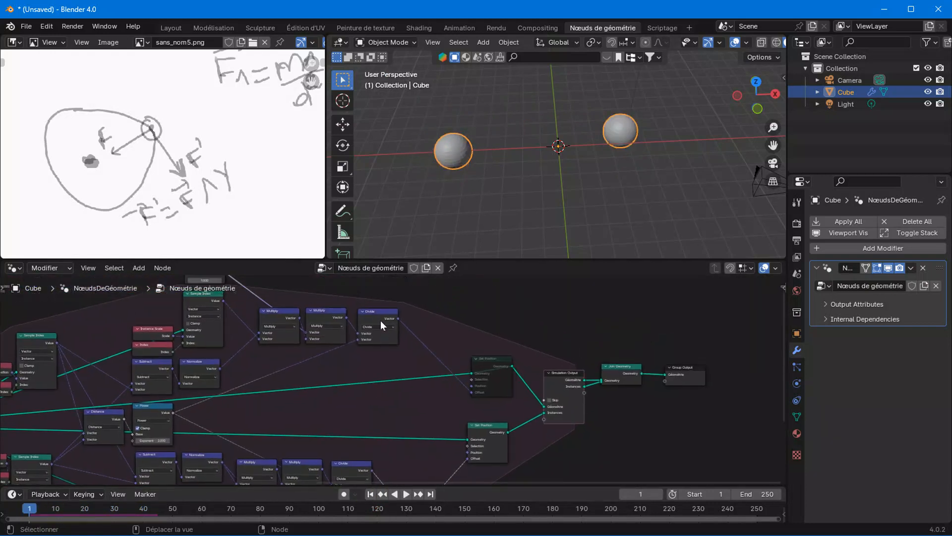
scroll(395, 380, "down", 1)
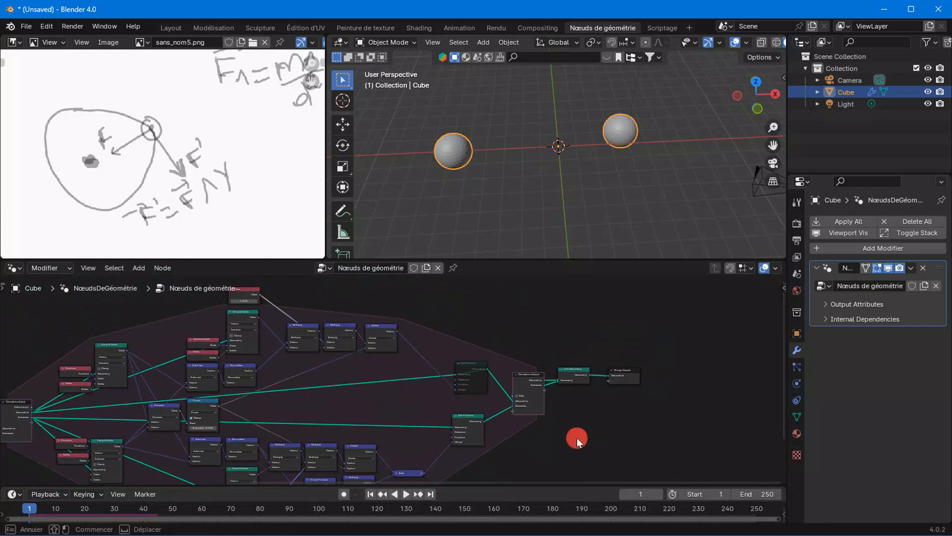
left_click_drag(577, 437, 464, 342)
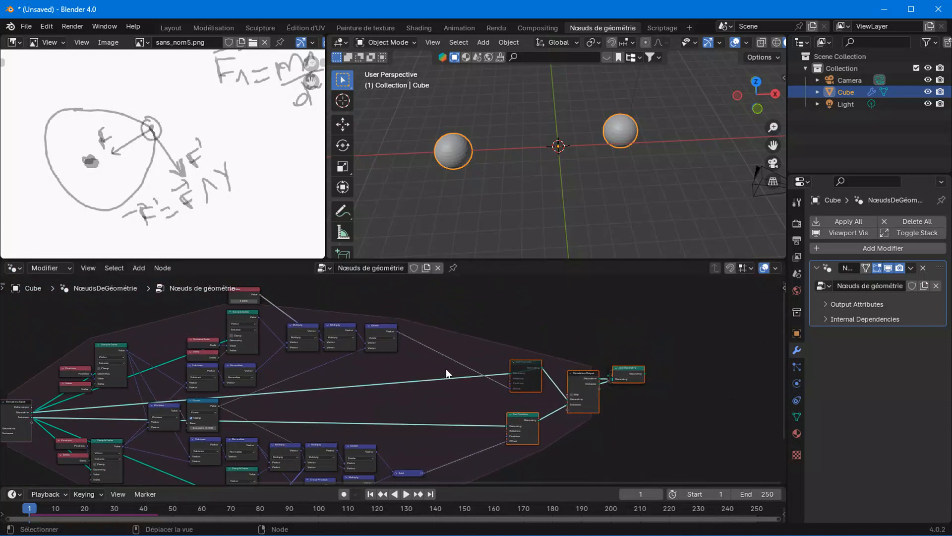
Step: Duplicate the Divide node at the end of the upper force chain and place the copy above it
scroll(394, 362, "up", 2)
middle_click_drag(394, 362, 392, 454)
scroll(391, 454, "up", 1)
left_click(368, 407)
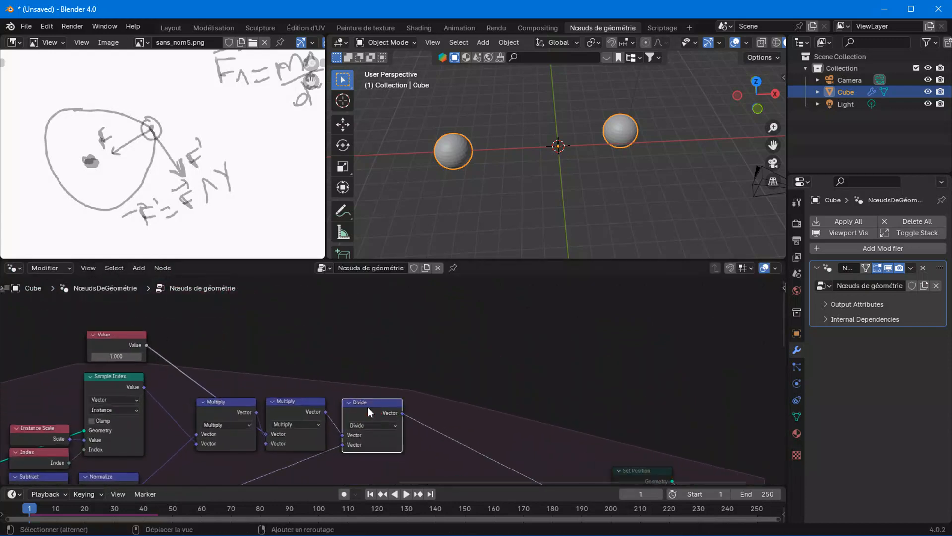
key("shift+d")
left_click(371, 284)
Step: Connect the upper Normalize output to the copied node's first vector and change its operation to Cross Product
middle_click_drag(193, 446, 268, 391)
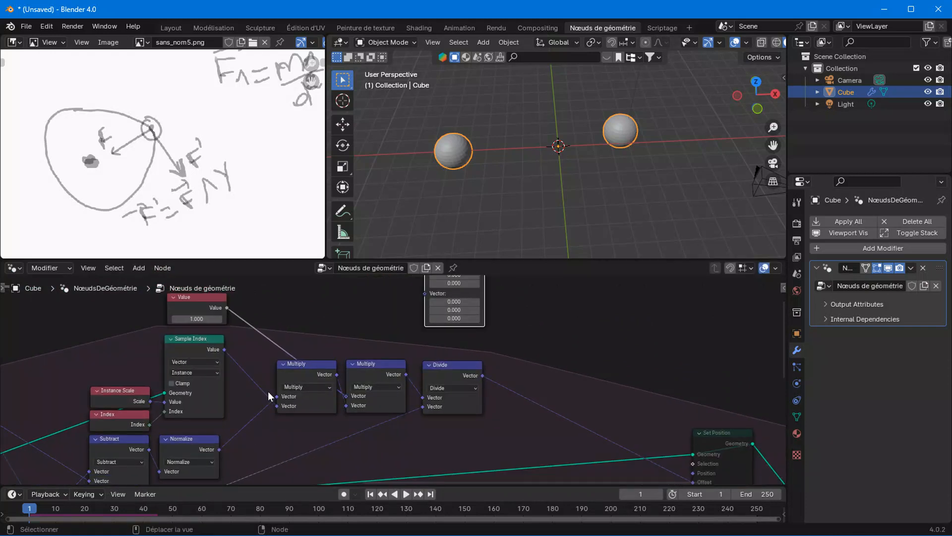
scroll(258, 412, "down", 1)
middle_click_drag(243, 434, 256, 417)
scroll(255, 430, "up", 2)
left_click_drag(228, 429, 452, 311)
left_click(472, 300)
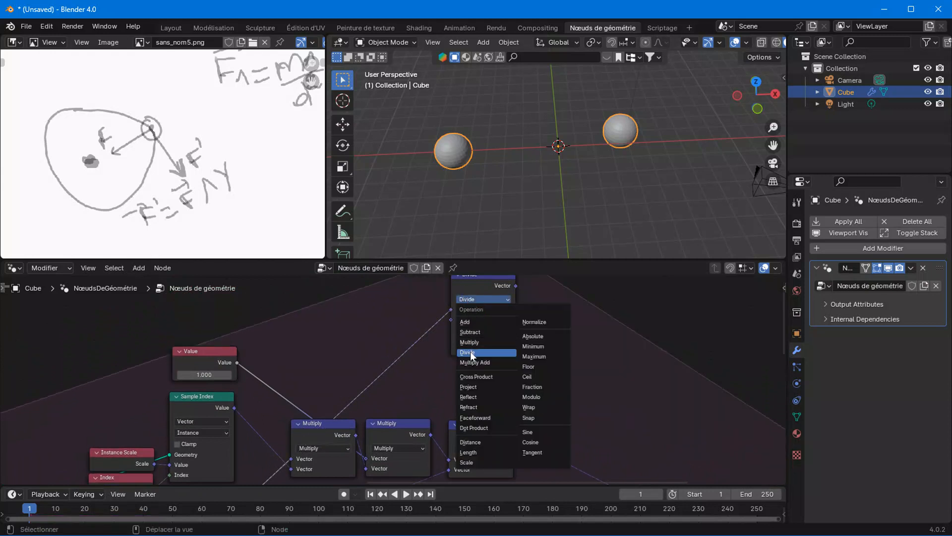
left_click(470, 376)
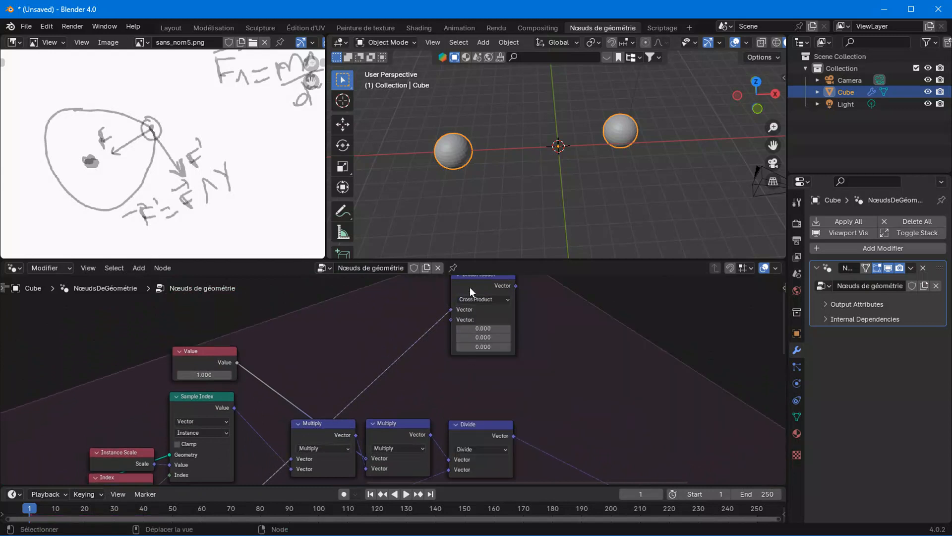
Step: Move the Cross Product node closer to the upper force chain and set its second vector's Z component to 1
left_click_drag(469, 287, 468, 328)
scroll(476, 367, "up", 2)
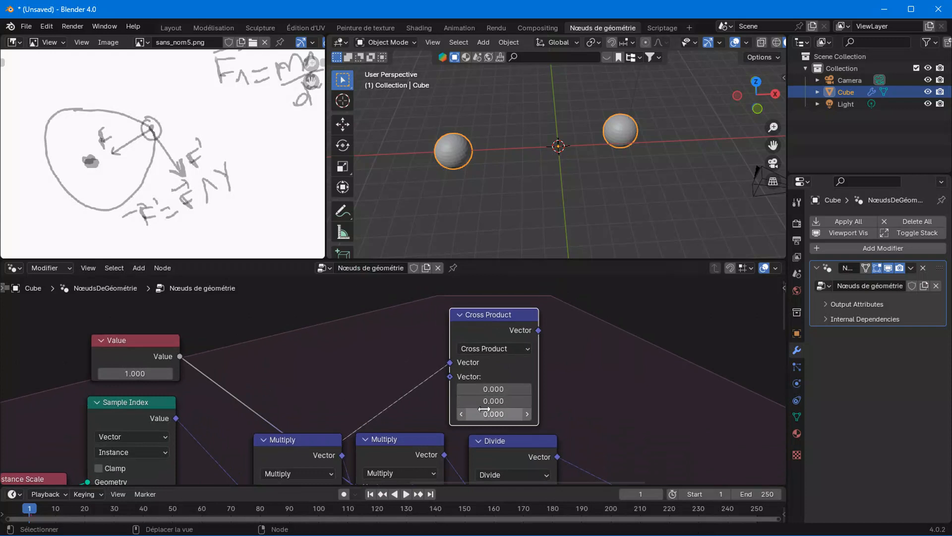
left_click(484, 409)
type("1")
left_click(577, 410)
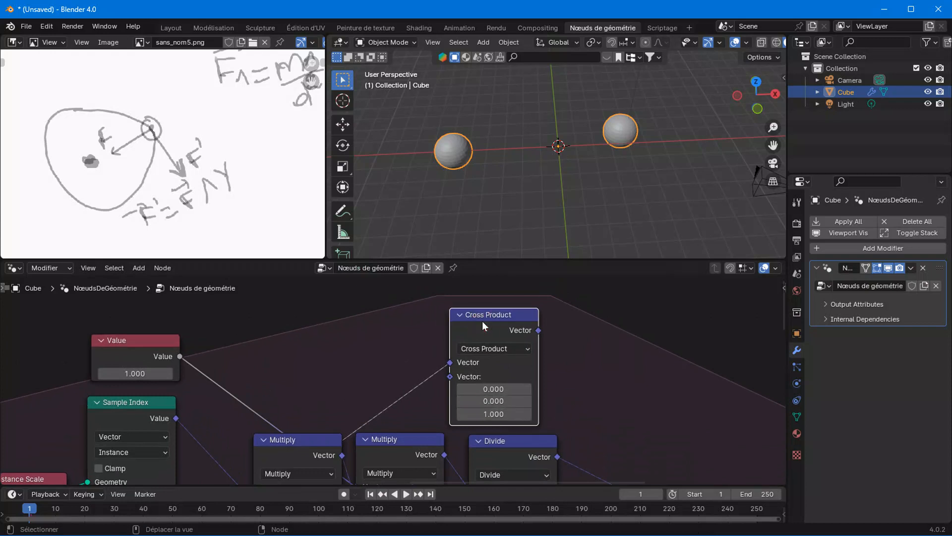
Step: Duplicate the Cross Product node, feed it the first one's output, and set all three components of its second vector to 1
key("shift+d")
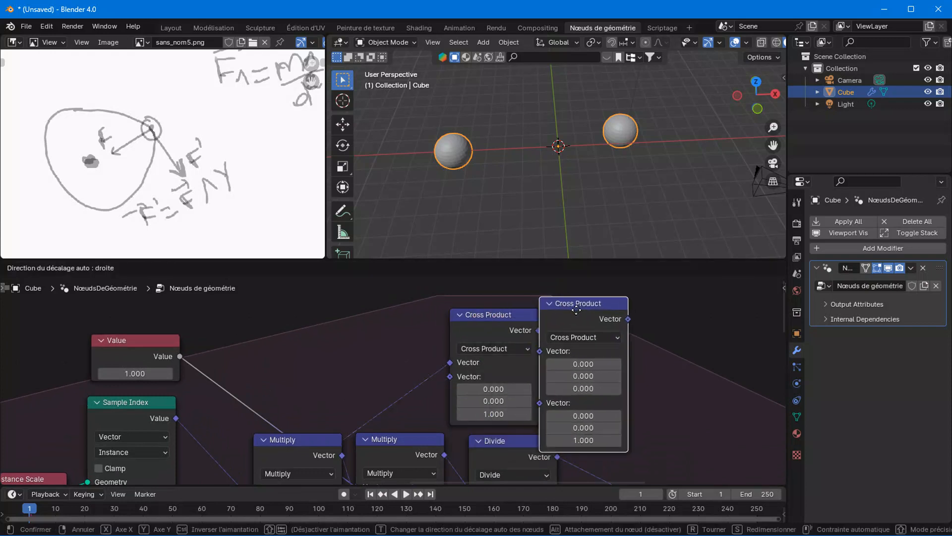
left_click(588, 309)
left_click_drag(542, 331, 558, 350)
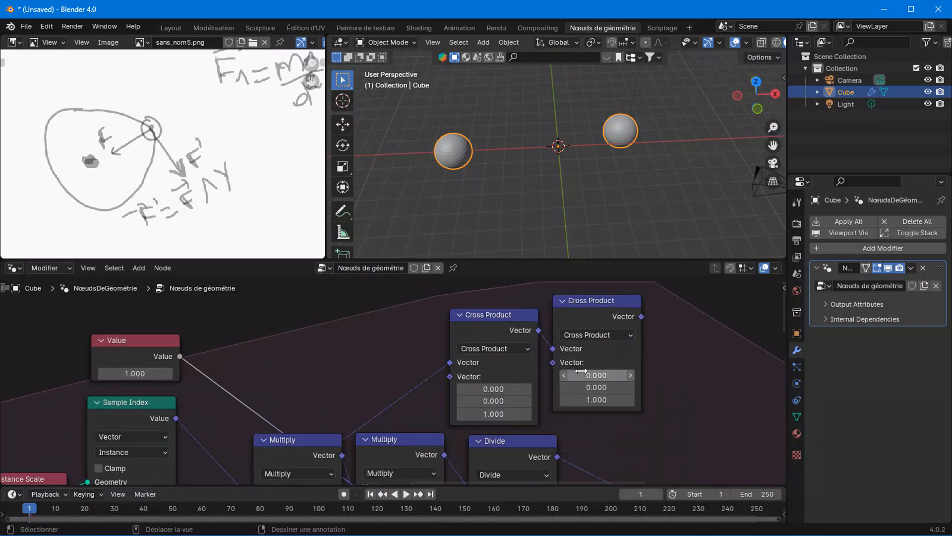
left_click_drag(597, 376, 597, 399)
type("1")
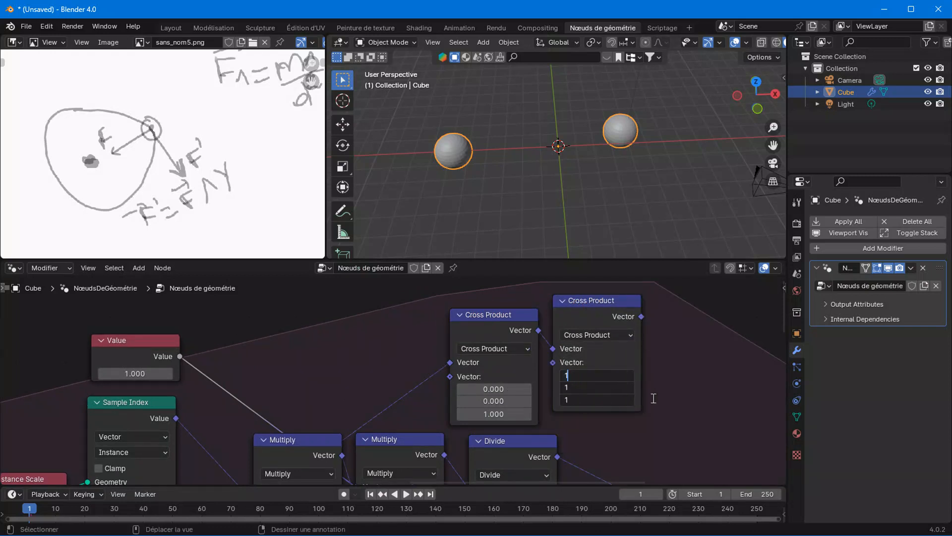
key("Return")
Step: Move the Divide node below the second Cross Product and combine both outputs with an Add node feeding the Set Position offset
scroll(641, 402, "down", 2)
middle_click_drag(608, 405, 439, 361)
scroll(496, 374, "down", 1)
scroll(437, 346, "up", 1)
left_click_drag(345, 382, 401, 378)
middle_click_drag(398, 328, 390, 352)
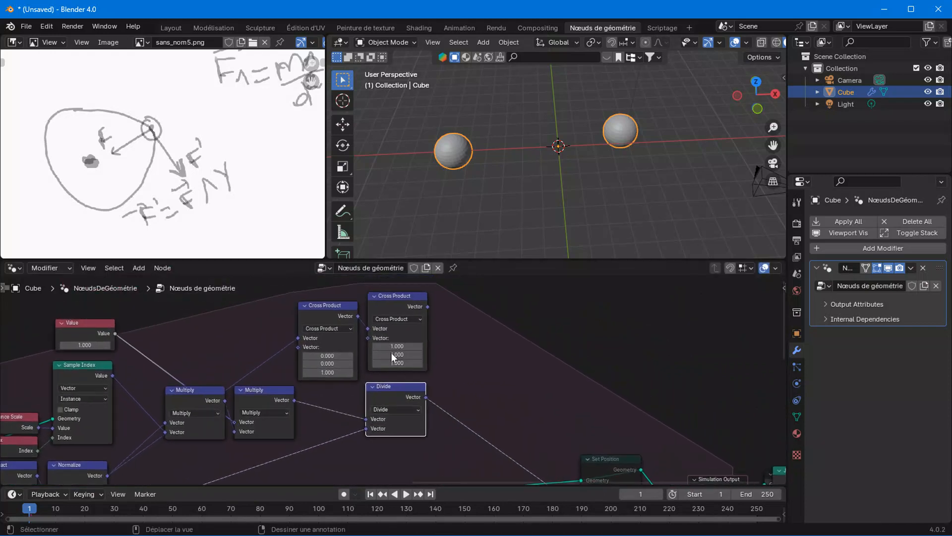
right_click_drag(394, 315, 394, 428, "ctrl+shift")
scroll(463, 421, "down", 3)
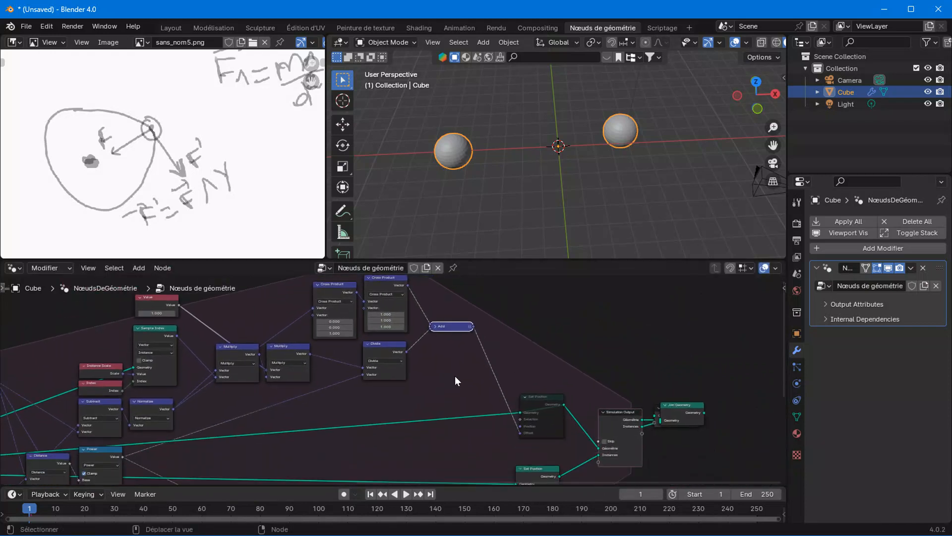
Step: Play the simulation briefly with the upper chain's new Add node and rewind to frame 1
key("space")
key("space")
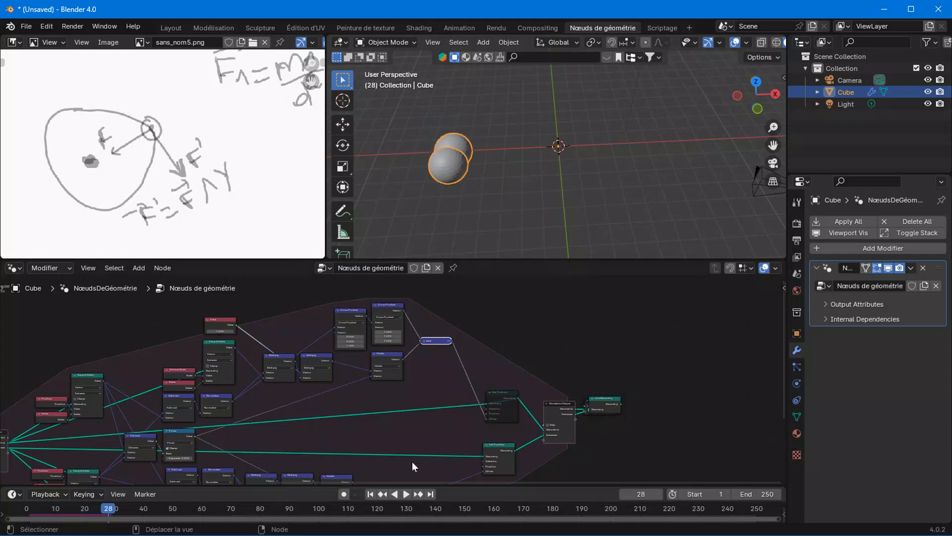
left_click(371, 494)
Step: Unmute the upper Set Position node and replay the simulation to watch both spheres move
left_click(510, 394)
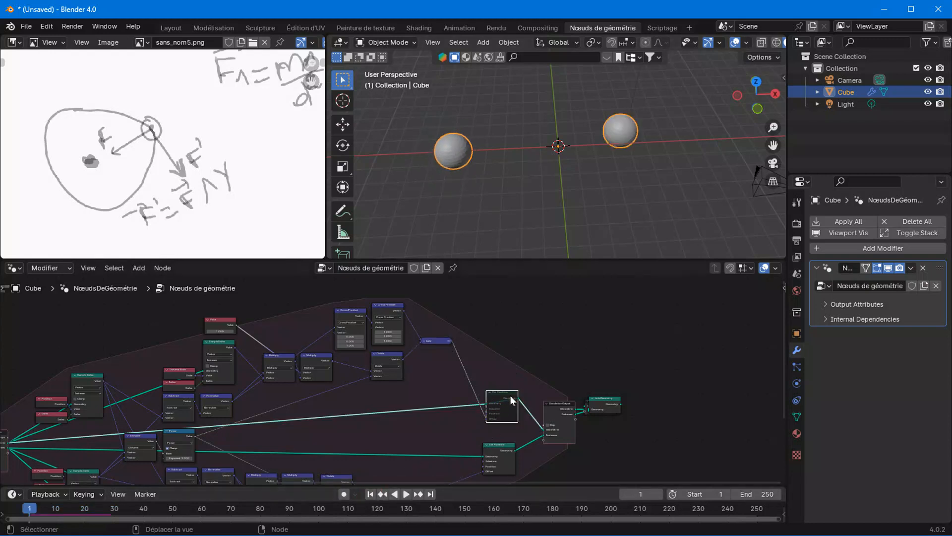
key("m")
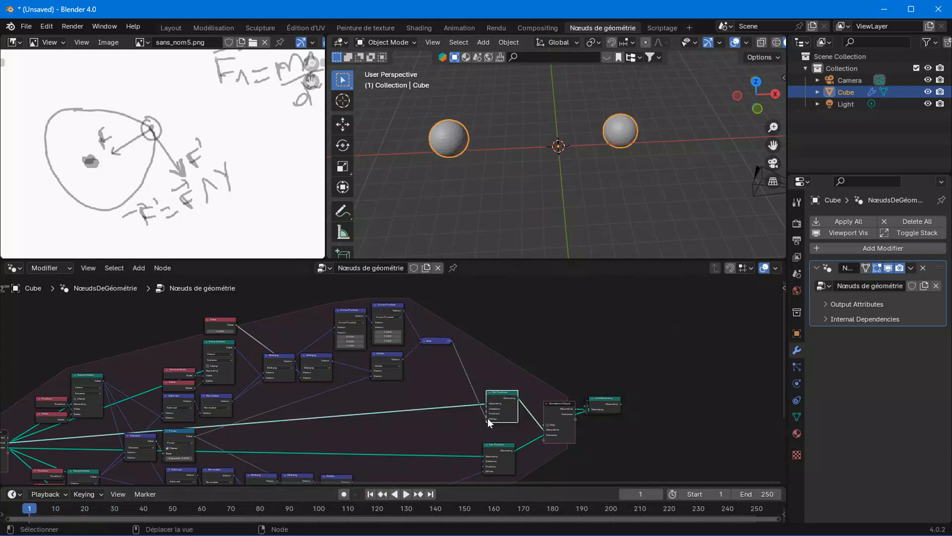
key("space")
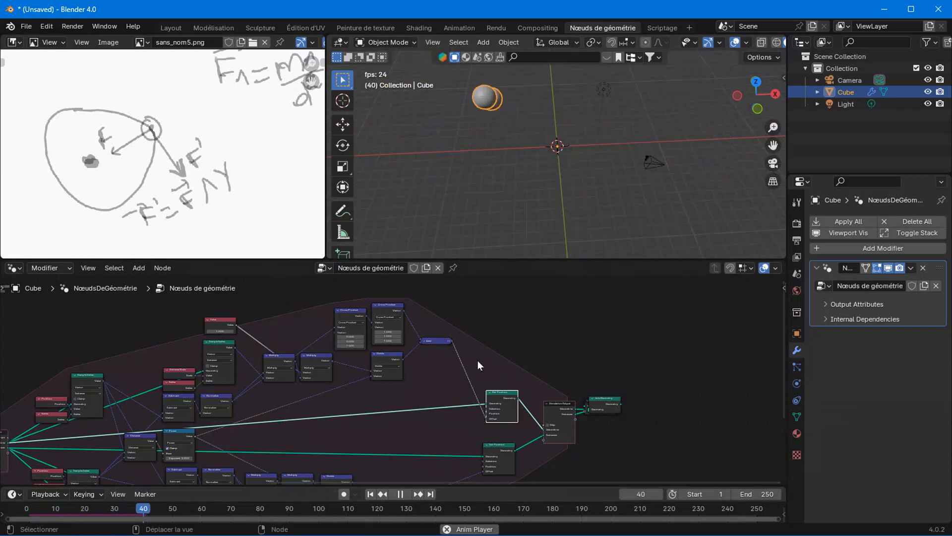
left_click(370, 494)
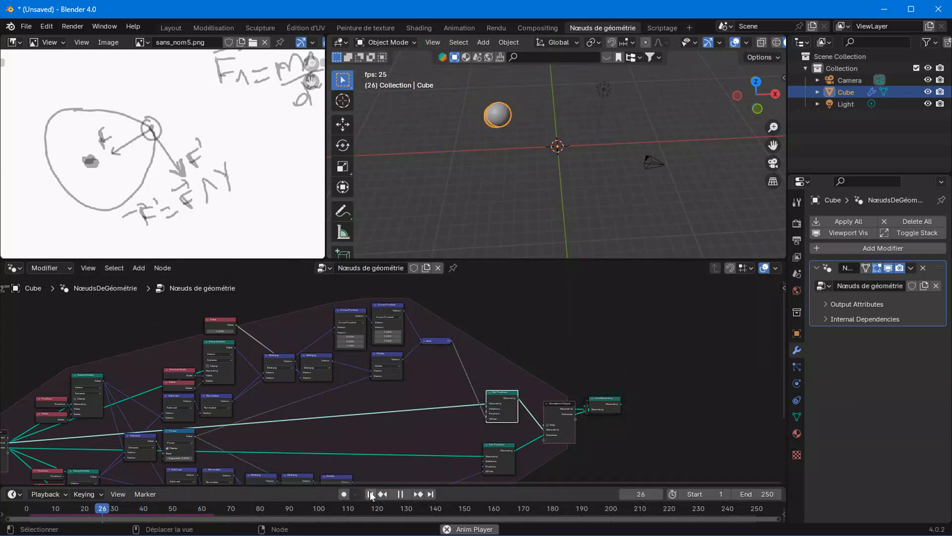
left_click(370, 494)
left_click(370, 494)
key("space")
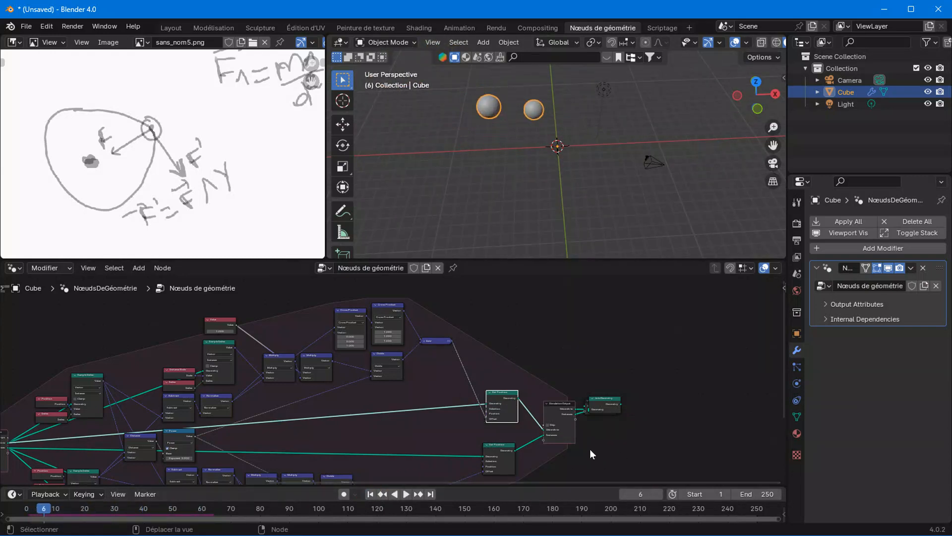
Step: Mute the lower Set Position node and play the simulation with only the other sphere moving
left_click(504, 450)
key("m")
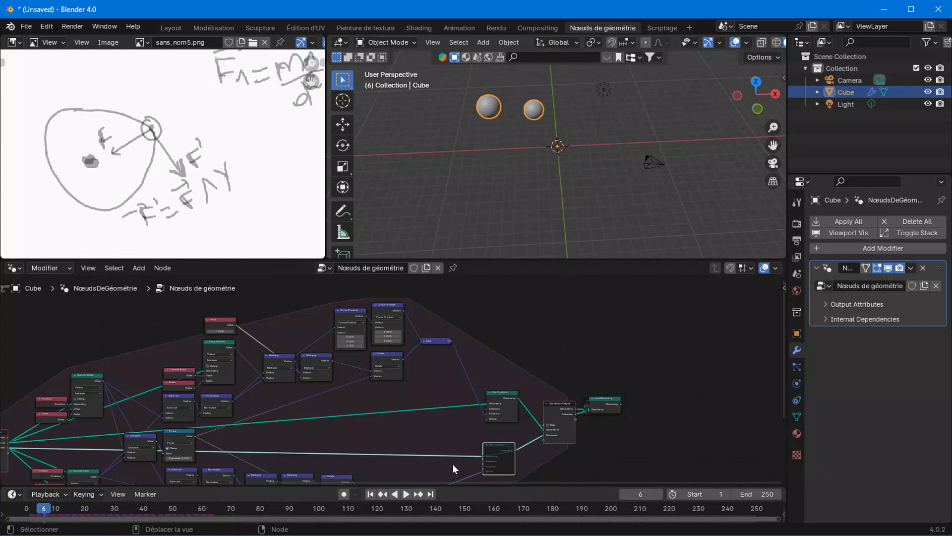
key("space")
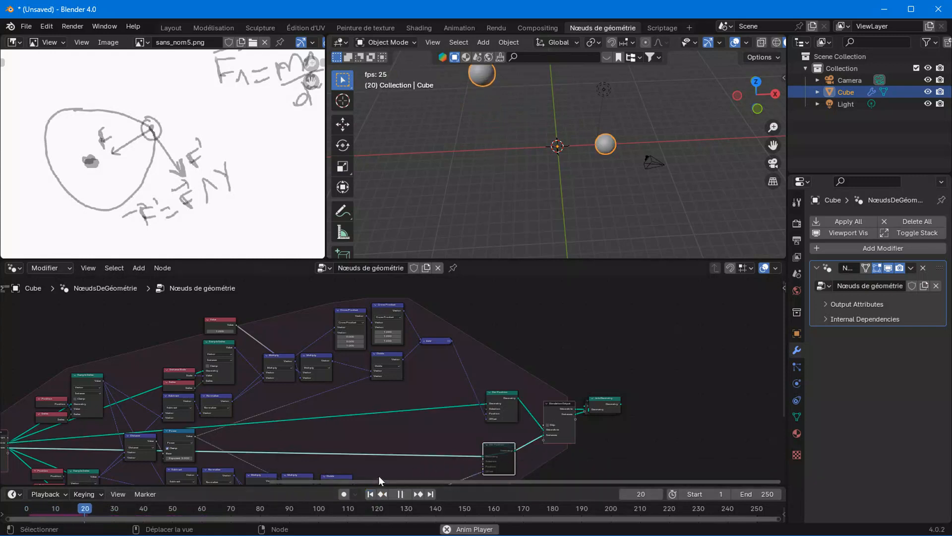
Step: Stop playback and examine the Cross Product, Multiply, Normalize and Divide nodes of the upper force chain
scroll(396, 350, "up", 6)
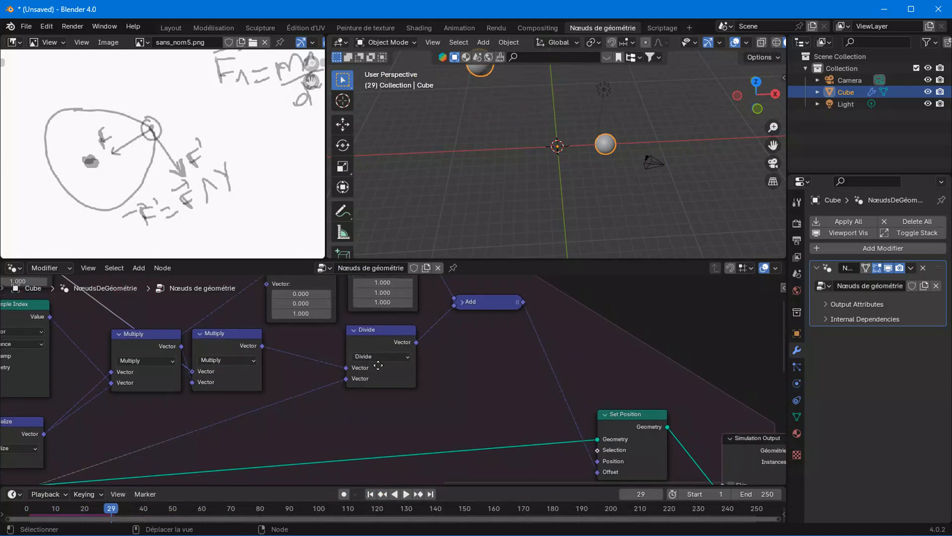
middle_click_drag(279, 396, 329, 419)
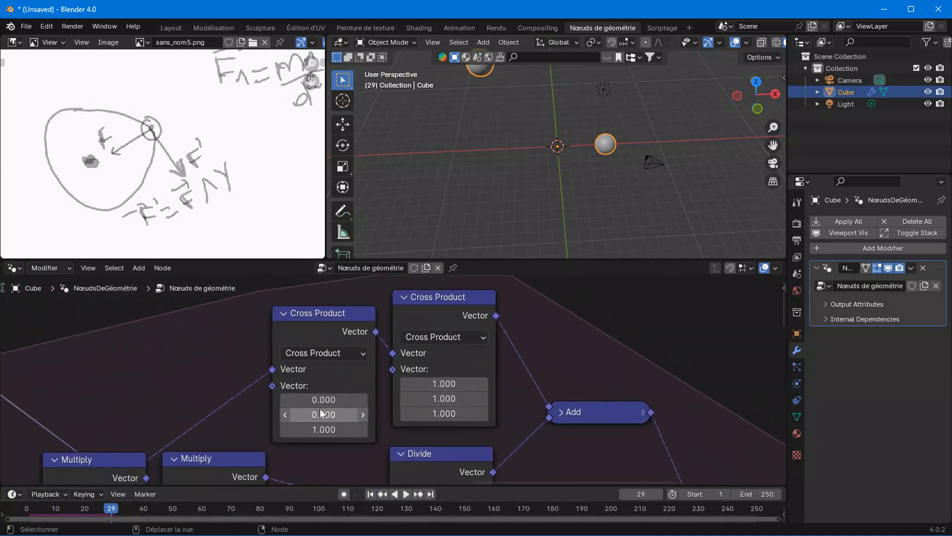
middle_click_drag(244, 383, 460, 305)
scroll(341, 393, "down", 3)
middle_click_drag(308, 426, 364, 371)
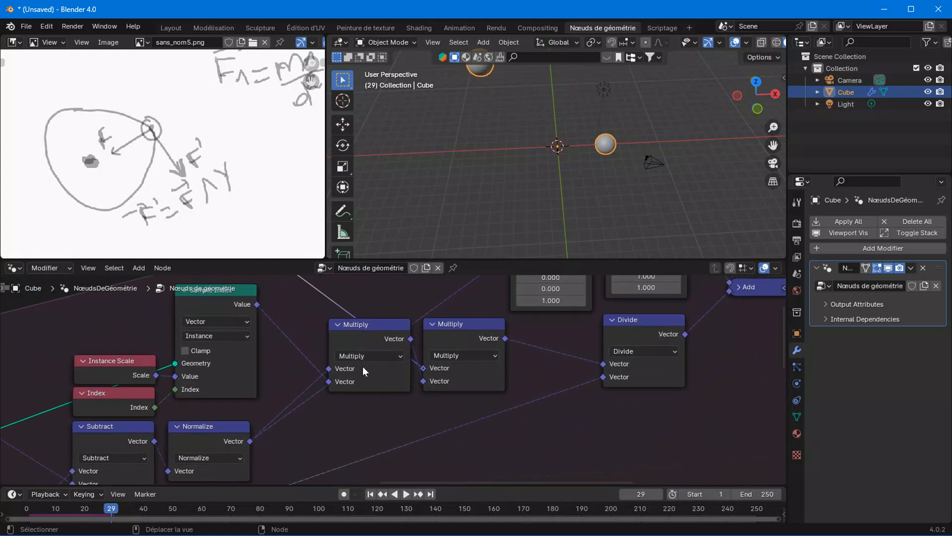
scroll(388, 413, "up", 1)
middle_click_drag(524, 360, 331, 489)
scroll(554, 408, "down", 2)
Step: Mute the upper Add node and replay the perpendicular force alone from two viewing angles, rewinding to frame 1
left_click(567, 404)
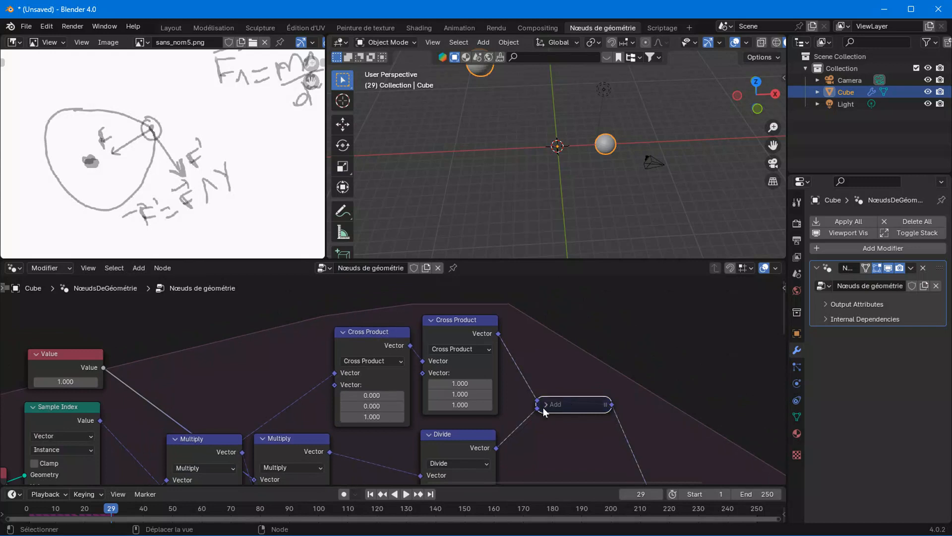
left_click(370, 493)
left_click(405, 494)
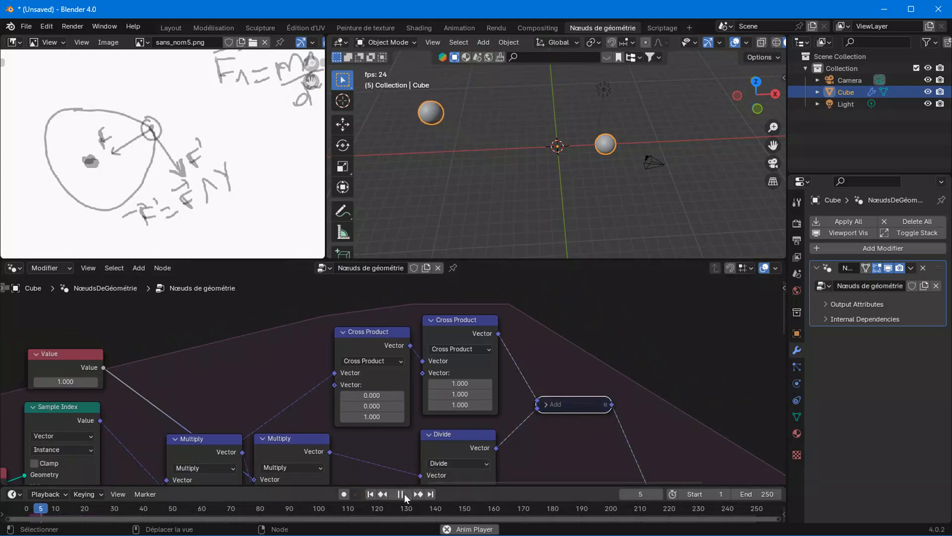
left_click(373, 494)
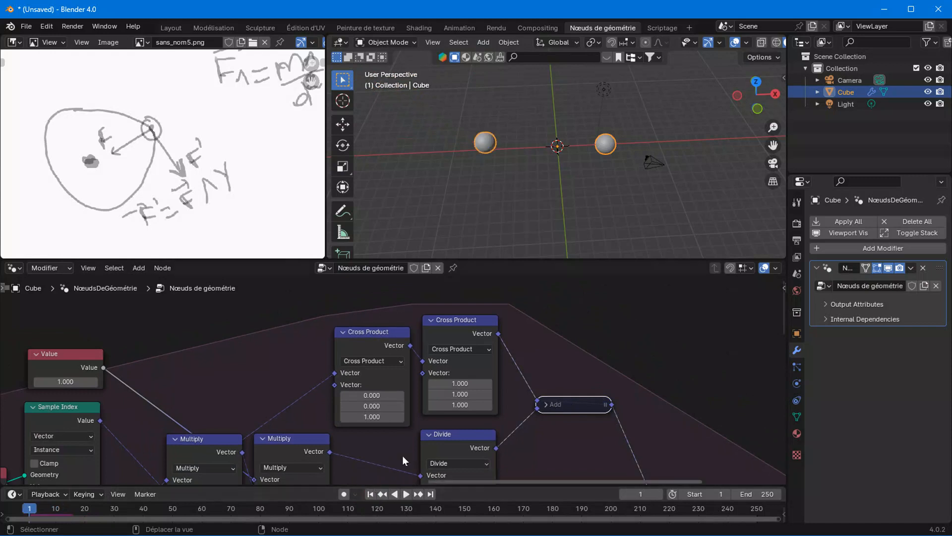
middle_click_drag(608, 219, 545, 172)
key("space")
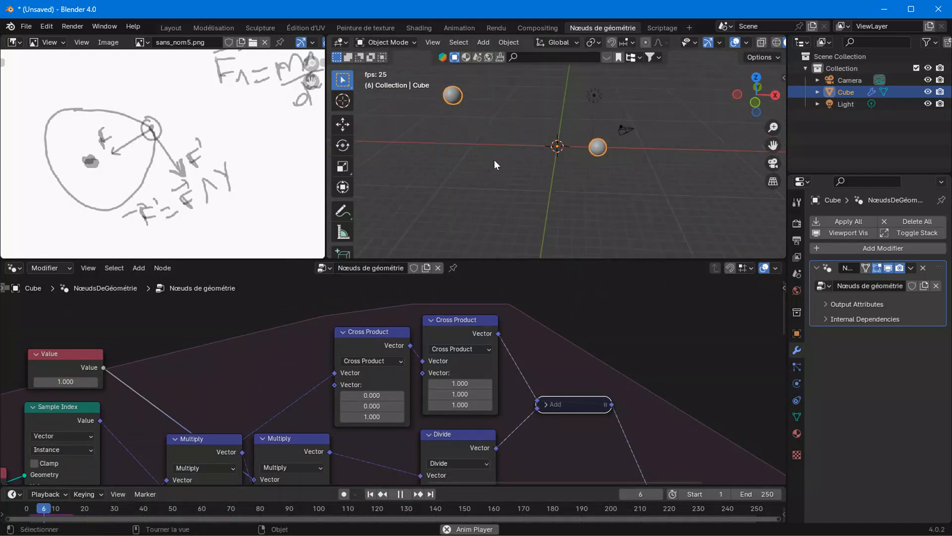
left_click(371, 494)
Step: Swap the upper Add node's two inputs so Divide feeds the first one, replay the simulation, and rewind to frame 1
scroll(382, 442, "down", 1)
middle_click_drag(382, 442, 388, 324)
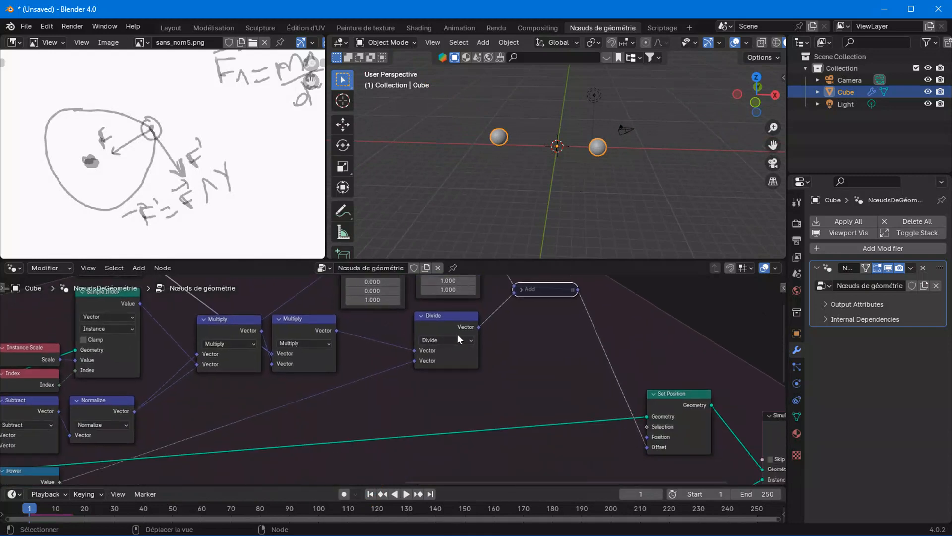
middle_click_drag(522, 351, 406, 430)
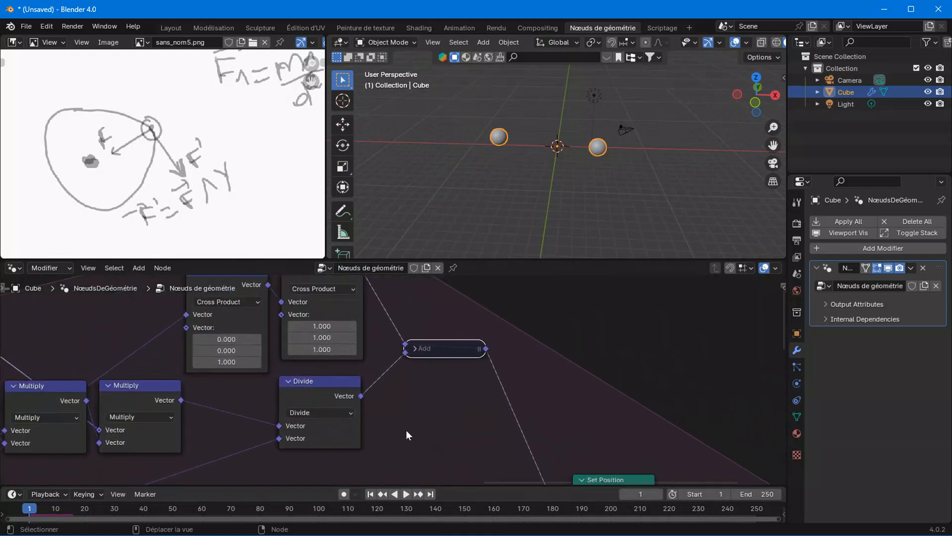
scroll(439, 454, "up", 3)
mouse_move(441, 401)
left_mouse_down()
mouse_move(408, 316)
mouse_move(440, 392)
left_mouse_up()
key("space")
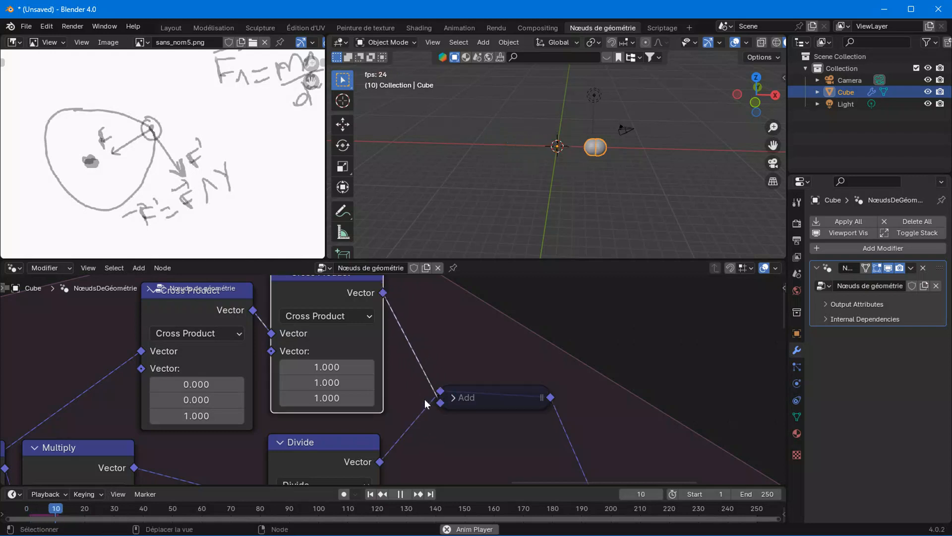
left_click(371, 493)
scroll(299, 420, "down", 2)
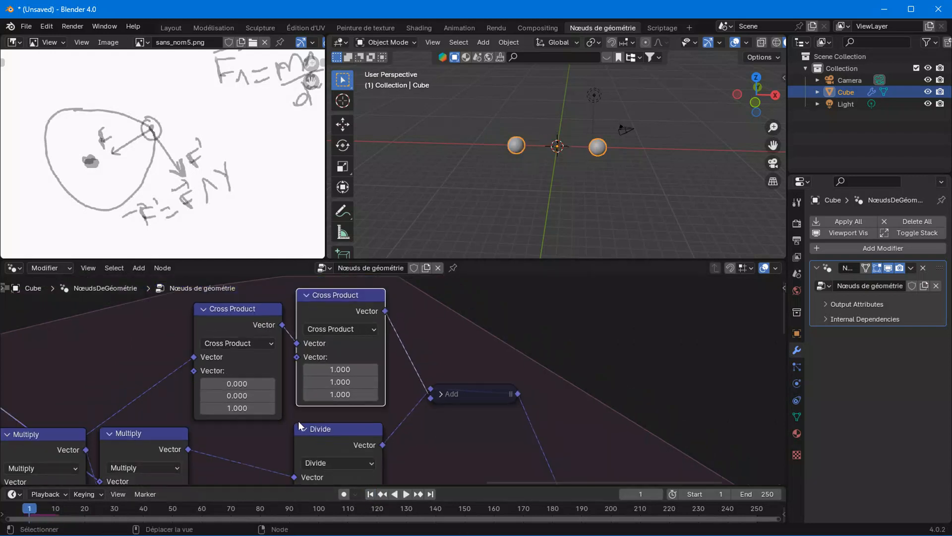
Step: Unmute the upper Add node so attraction and perpendicular force are summed again
middle_click_drag(299, 421, 429, 415)
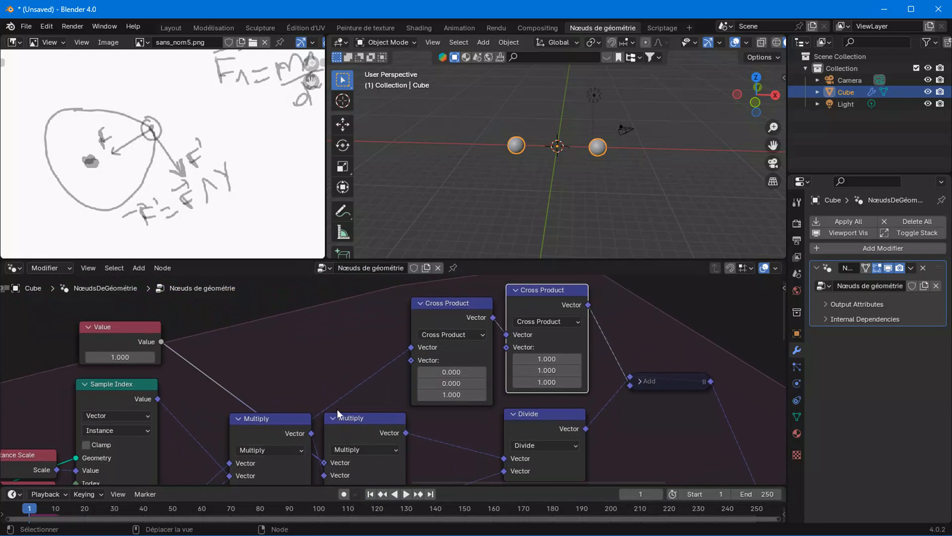
middle_click_drag(337, 409, 417, 410)
scroll(389, 414, "down", 4)
middle_click_drag(567, 404, 366, 390)
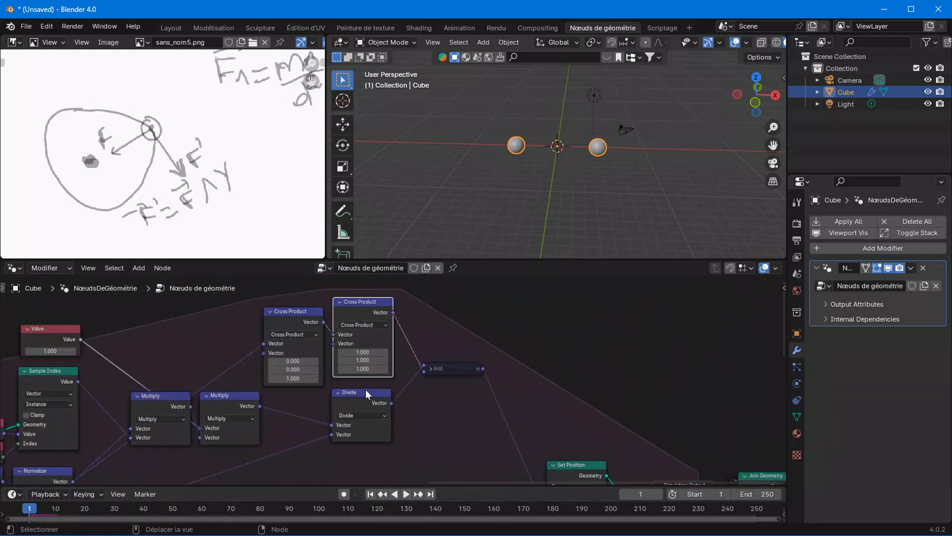
left_click(458, 368)
key("m")
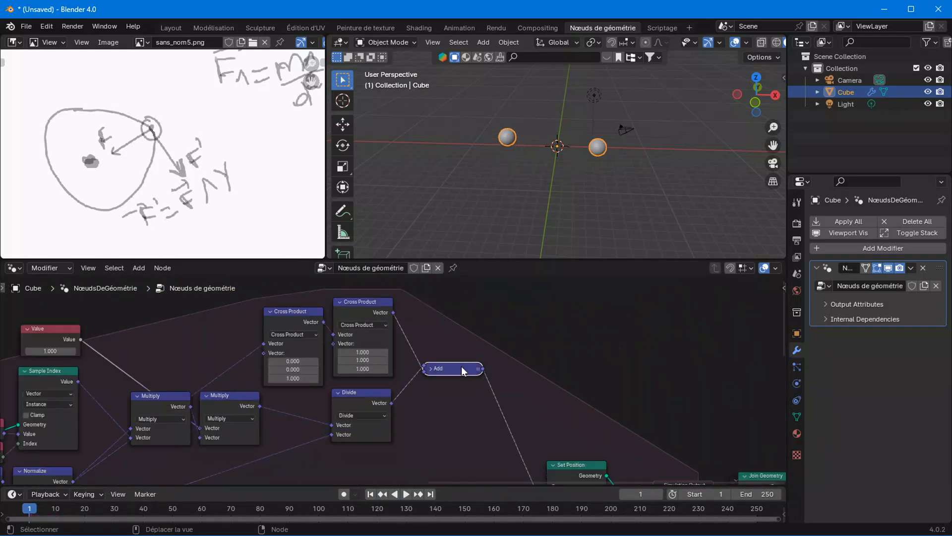
Step: Play the simulation with the combined forces, view it from another angle, and return to frame 1
key("space")
key("space")
middle_click_drag(507, 129, 578, 144)
key("space")
key("space")
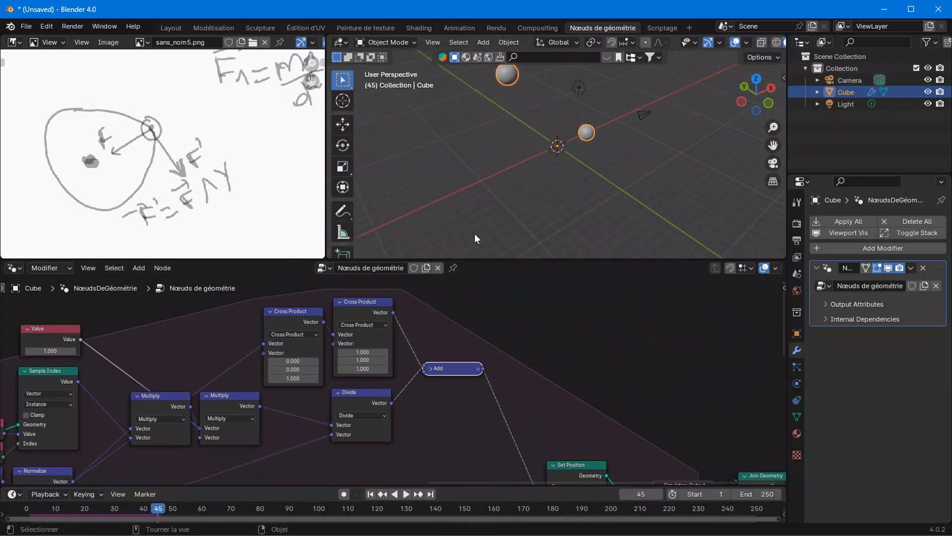
left_click(370, 492)
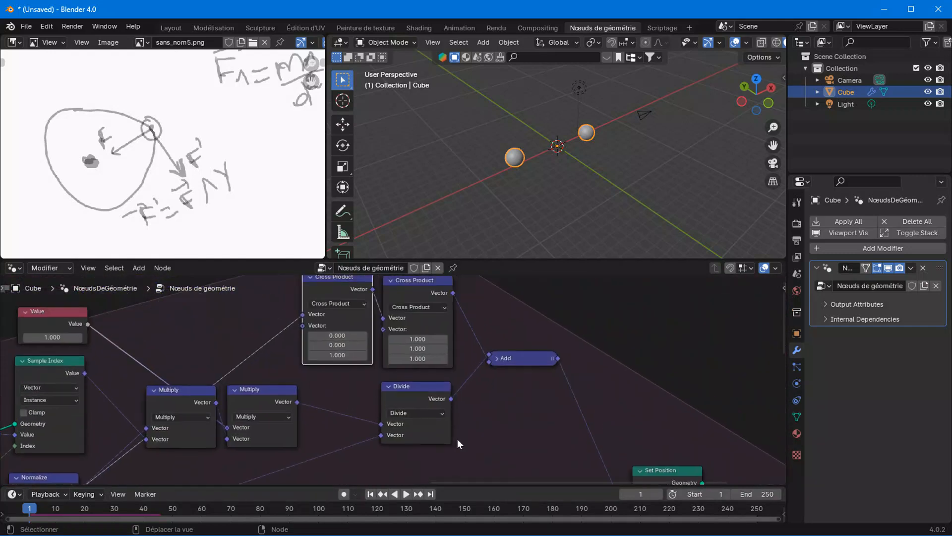
Step: Switch the upper branch's second Cross Product node to Multiply, play the simulation, and rewind to frame 1
scroll(458, 439, "up", 4)
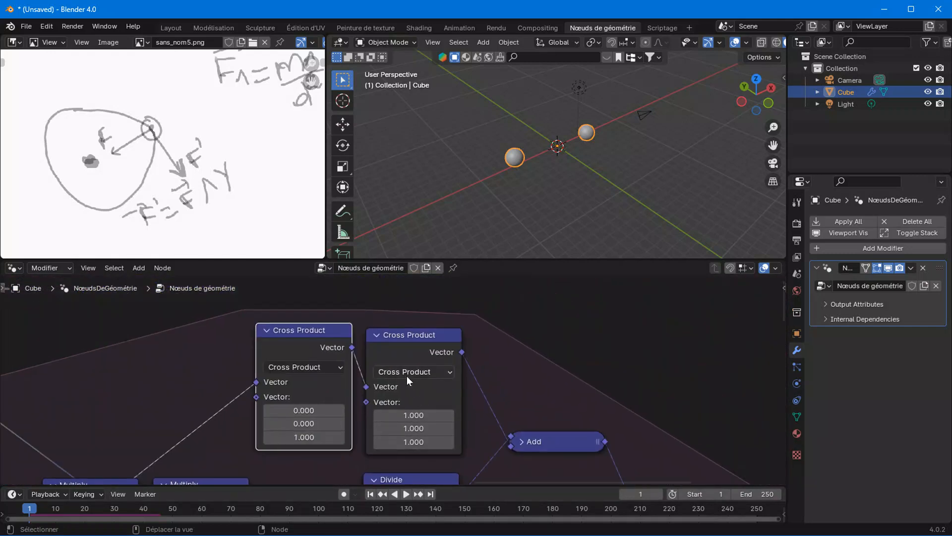
left_click(407, 376)
left_click(400, 182)
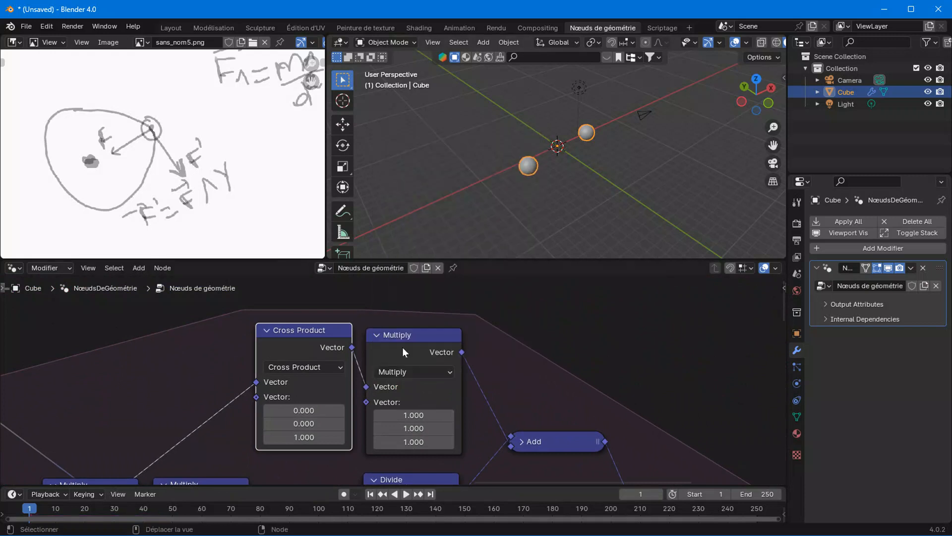
key("space")
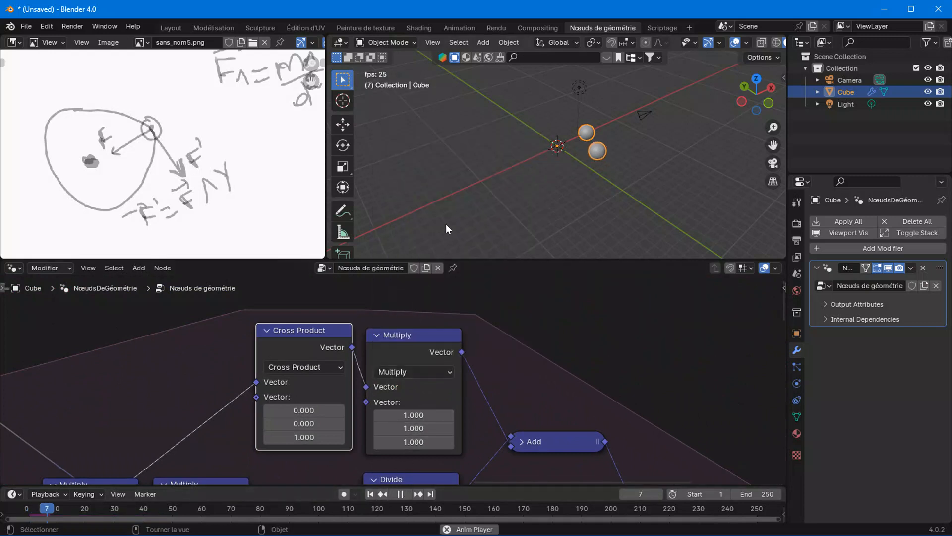
left_click(371, 494)
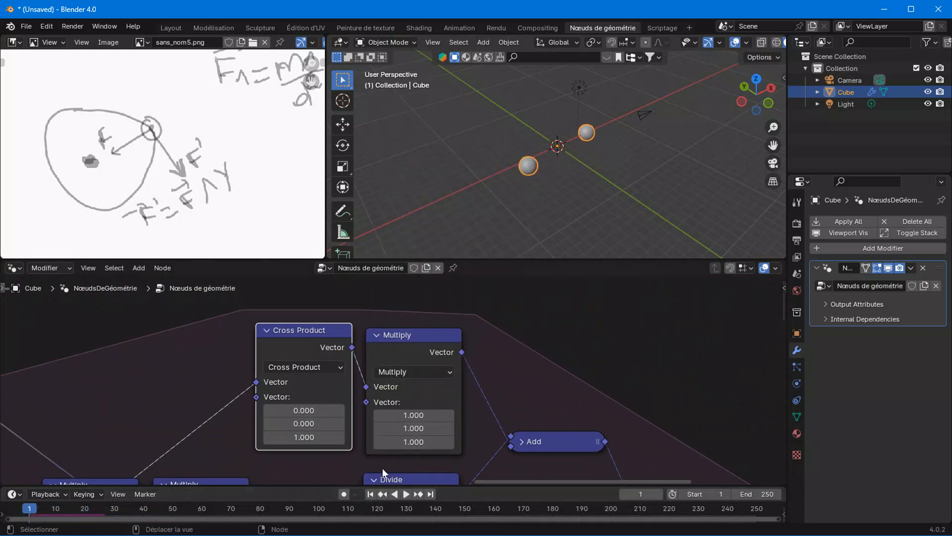
Step: Unmute the lower Set Position node so both spheres move, and restart the simulation from frame 1
scroll(418, 421, "down", 8)
middle_click_drag(507, 416, 423, 314)
scroll(425, 317, "down", 1)
middle_click_drag(487, 388, 457, 325)
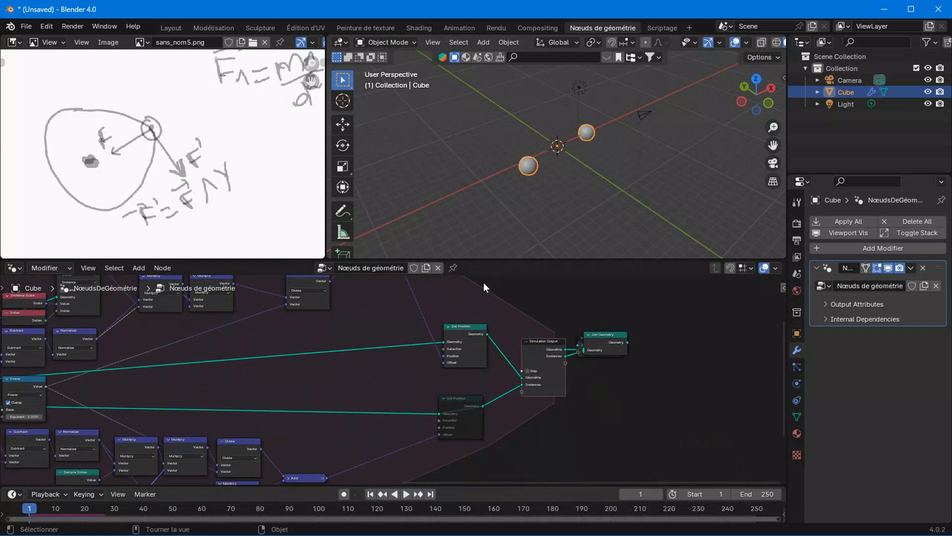
left_click(465, 405)
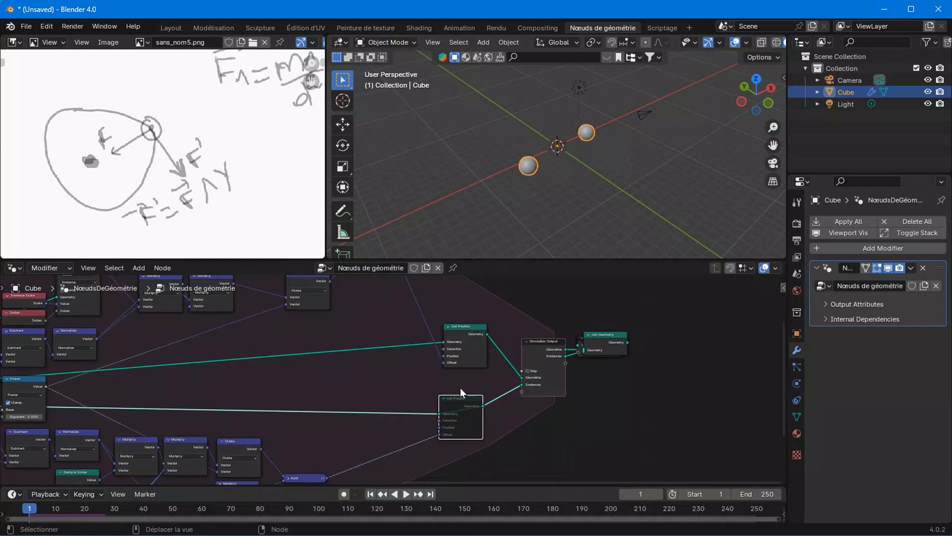
key("space")
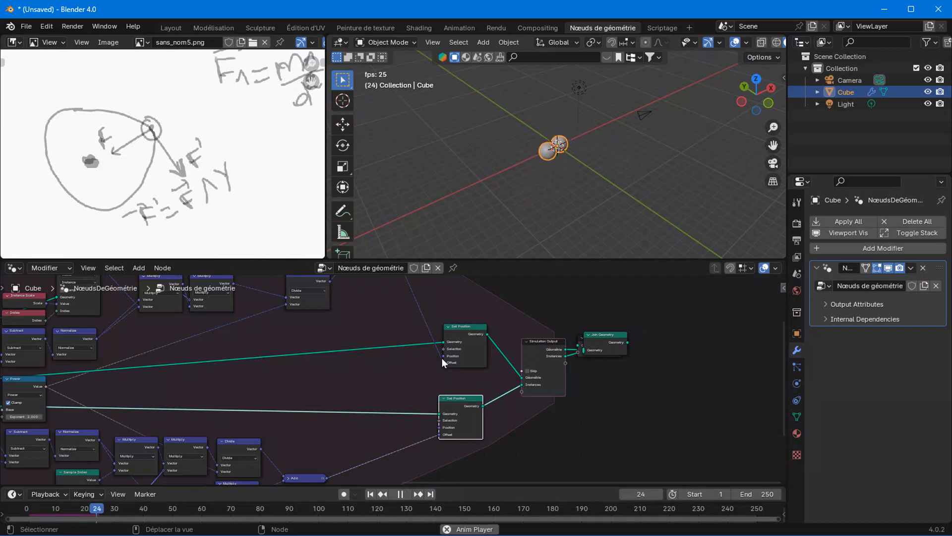
left_click(371, 494)
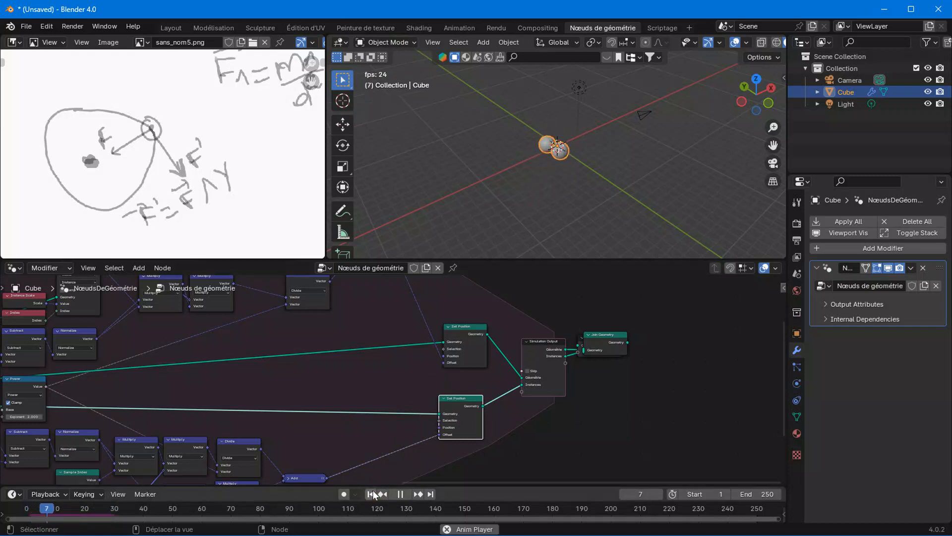
left_click(373, 493)
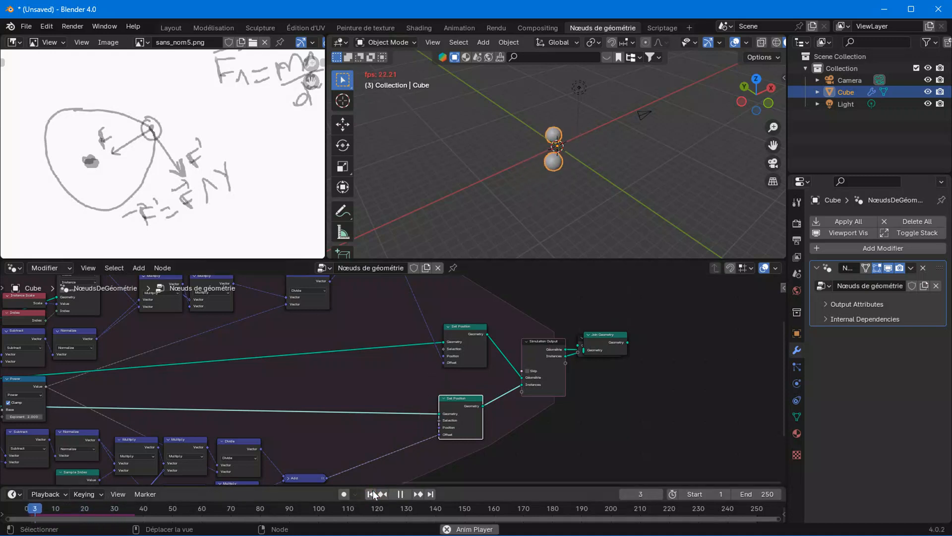
Step: Replay the simulation with both spheres moving a few times and return to frame 1
key("space")
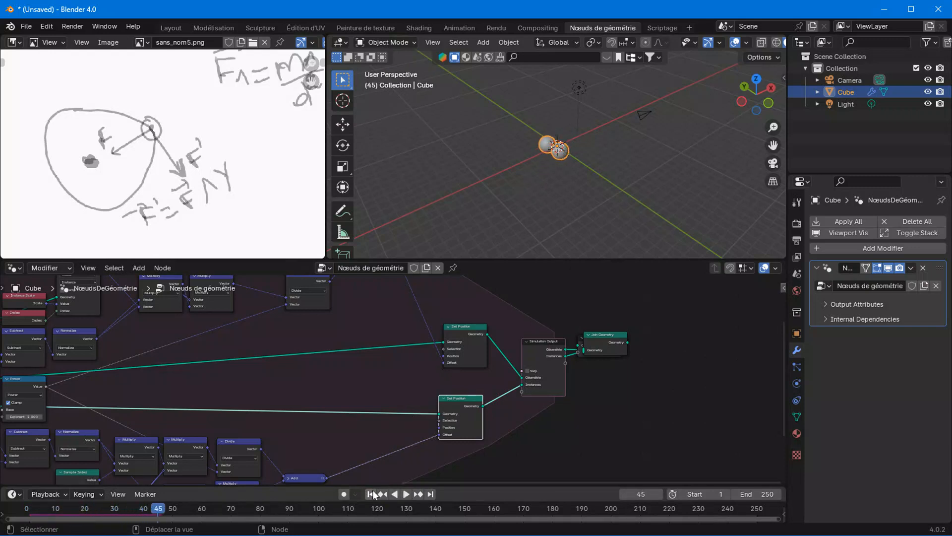
left_click(372, 493)
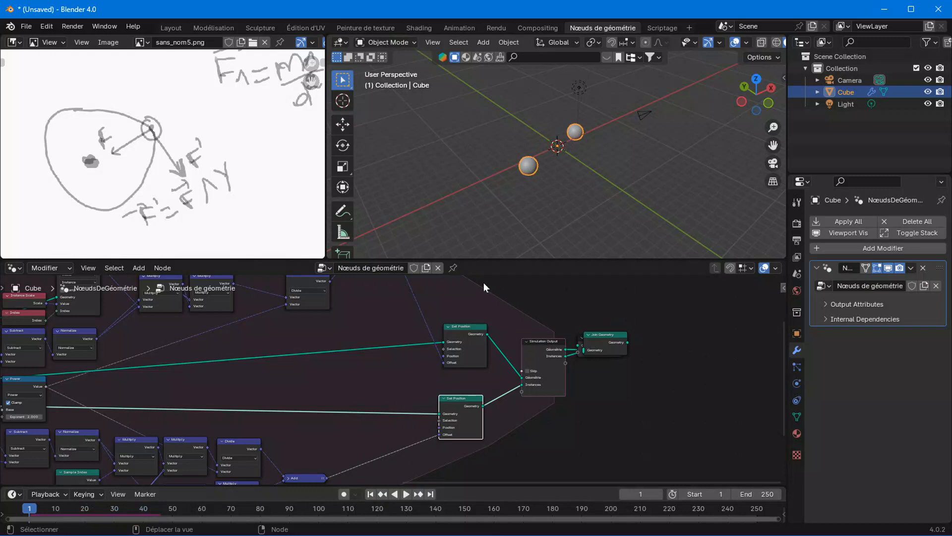
key("space")
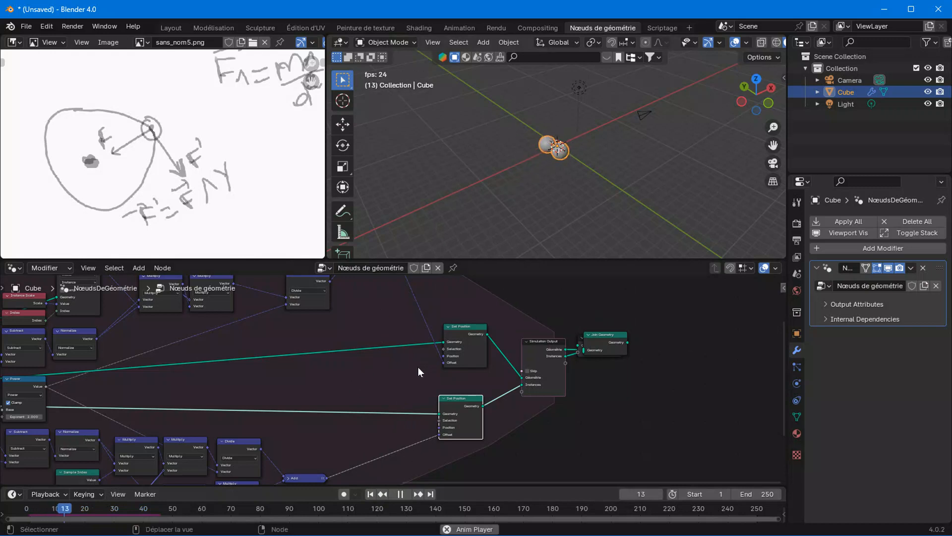
left_click(370, 494)
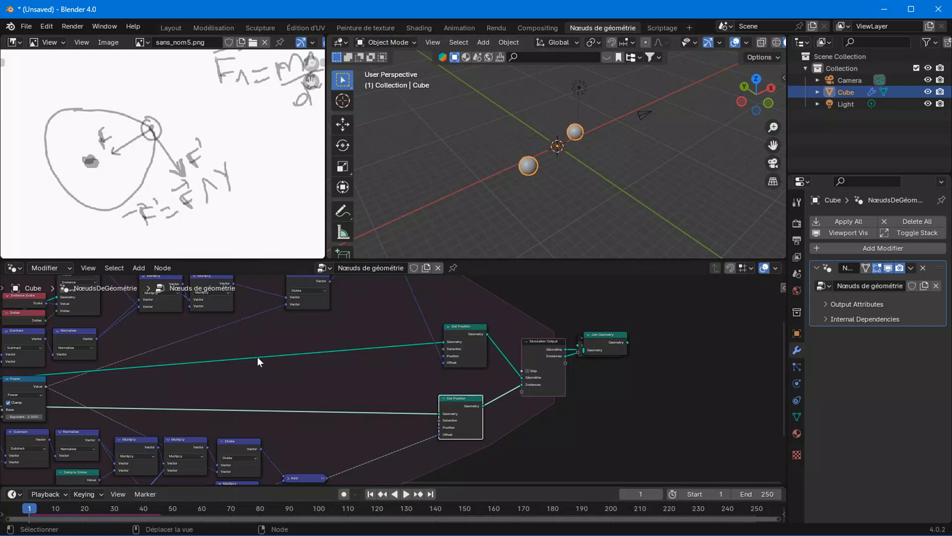
key("space")
key("space")
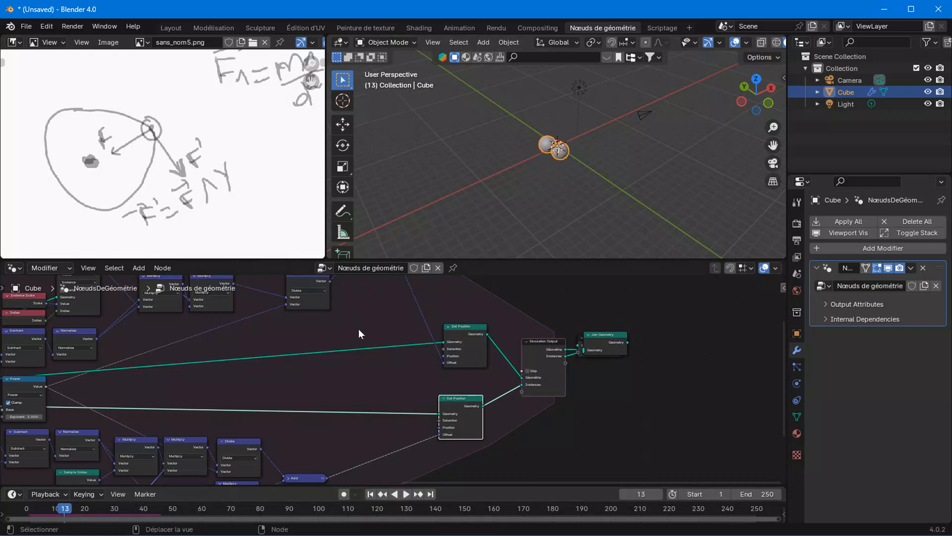
left_click(371, 494)
Step: Set the upper Scale Instances node's scale to 0.370 on all axes and play the simulation with the smaller sphere
scroll(482, 437, "down", 3)
middle_click_drag(410, 351, 472, 357)
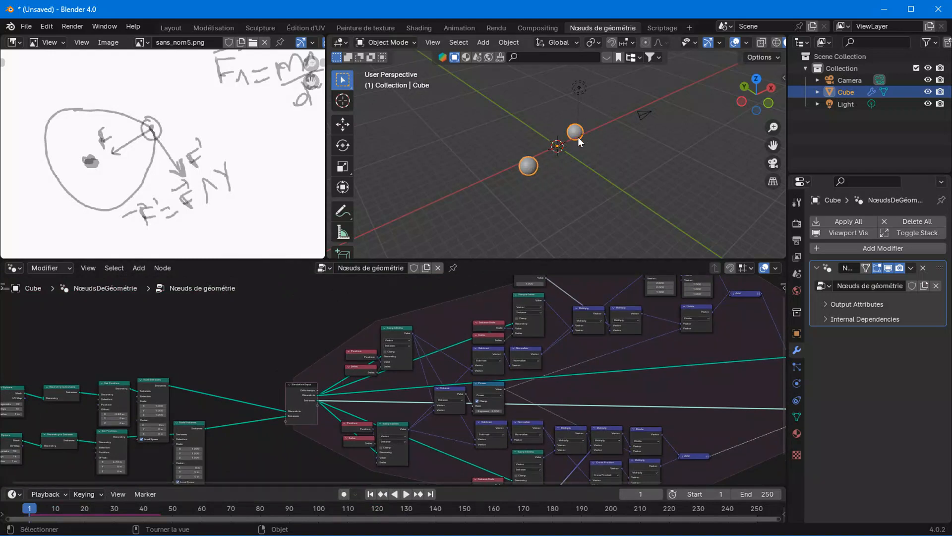
middle_click_drag(316, 421, 563, 345)
scroll(431, 384, "up", 10)
middle_click_drag(386, 357, 400, 400)
scroll(400, 397, "up", 3)
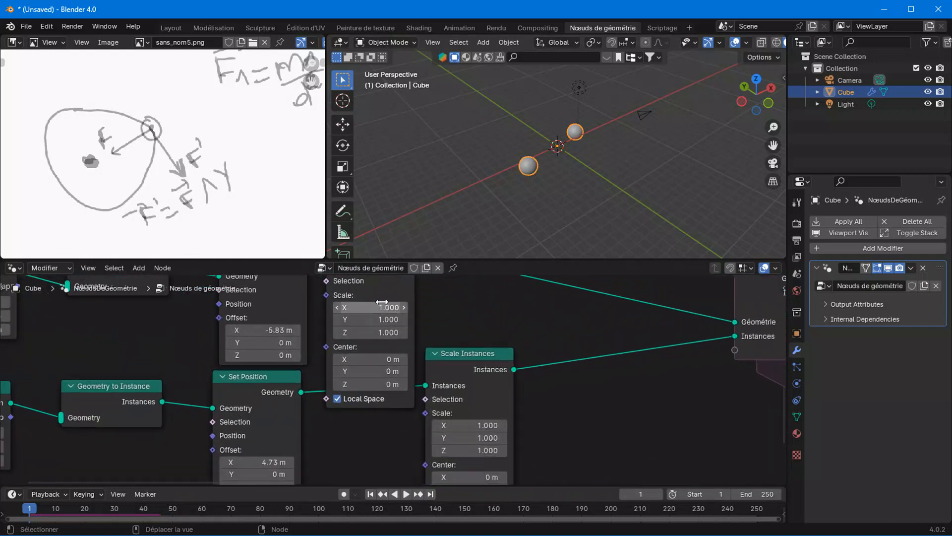
left_click_drag(382, 304, 353, 331)
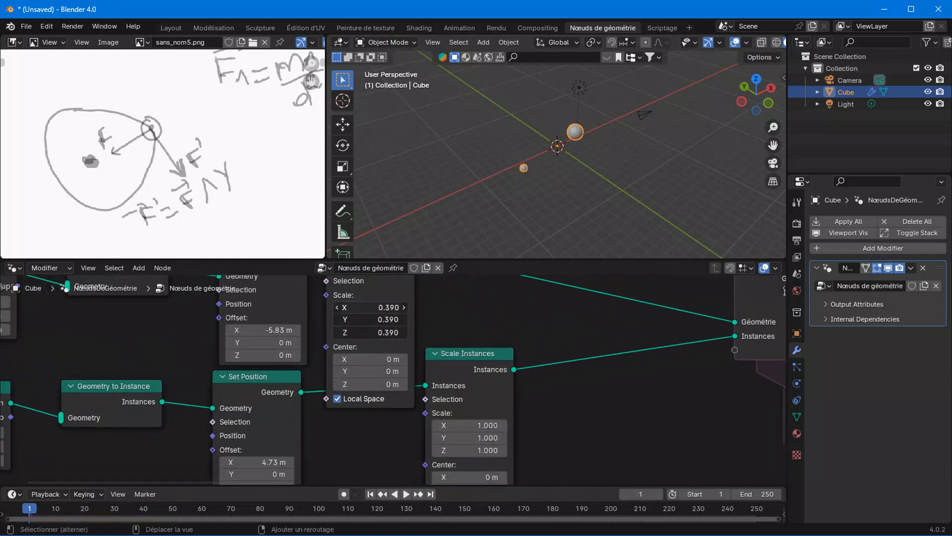
key("space")
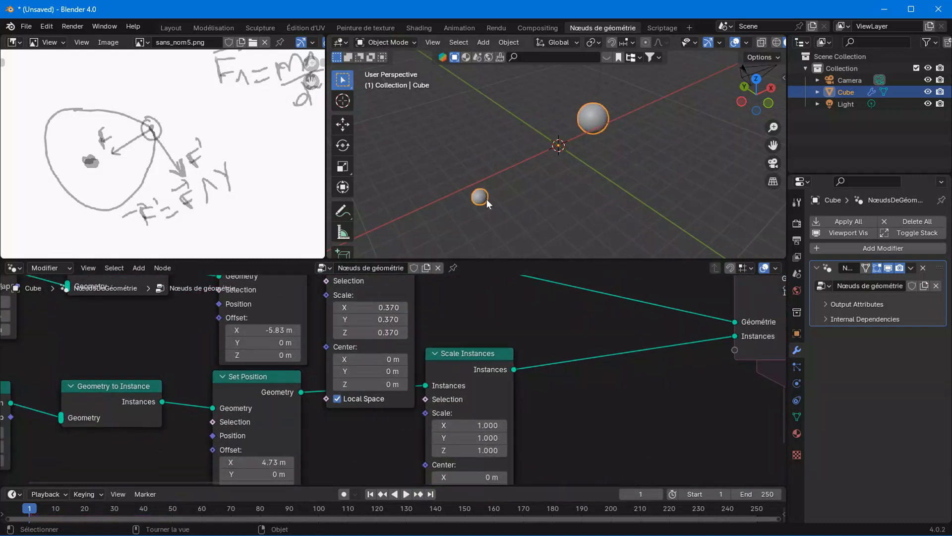
key("space")
Step: Try the simulation with the upper Set Position node muted, and restore the node at frame 1
scroll(487, 324, "down", 8)
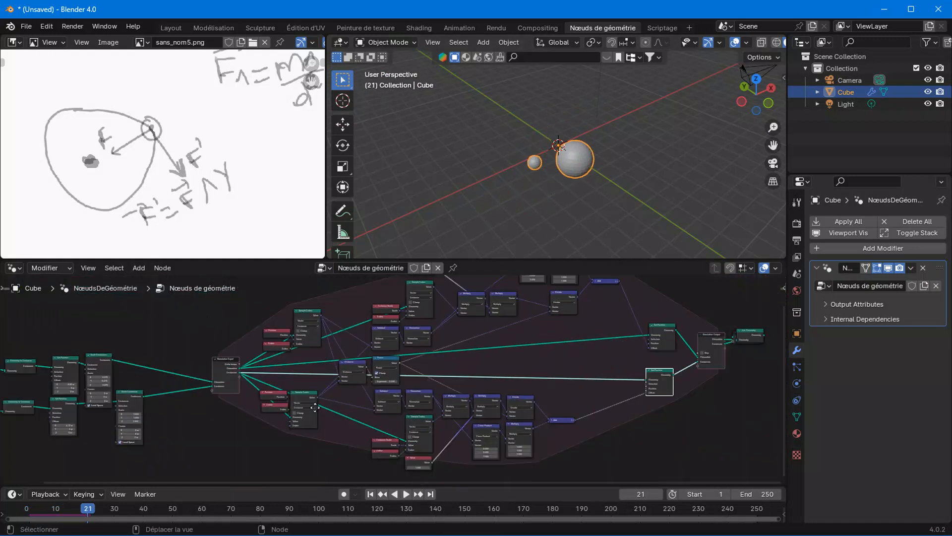
scroll(434, 402, "up", 1)
left_click(519, 334)
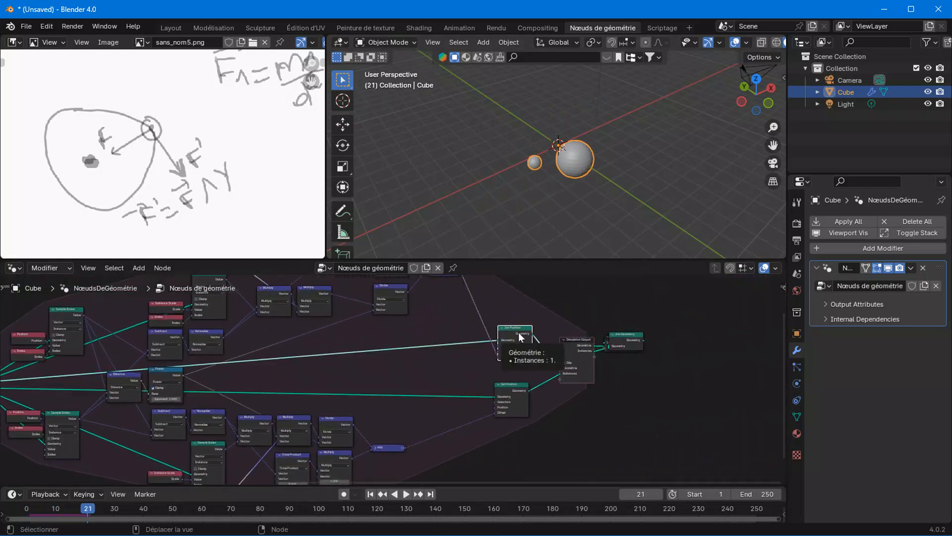
left_click(370, 494)
key("space")
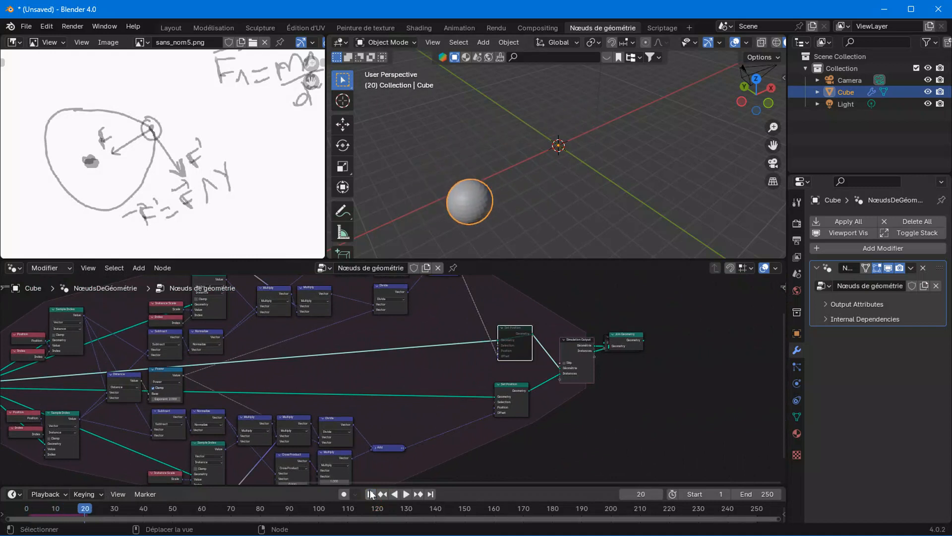
left_click(371, 494)
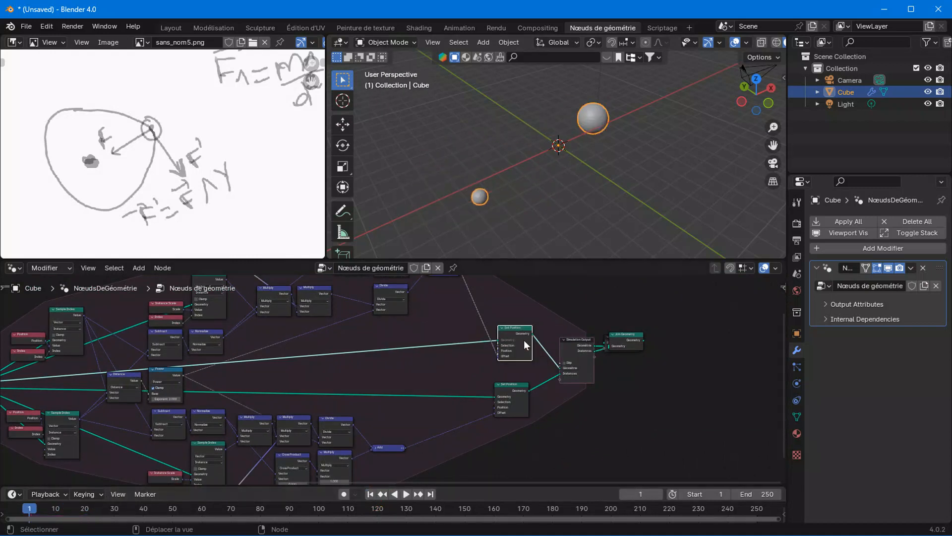
Step: Mute the lower Set Position node and play the simulation with the large sphere fixed
left_click(513, 390)
key("space")
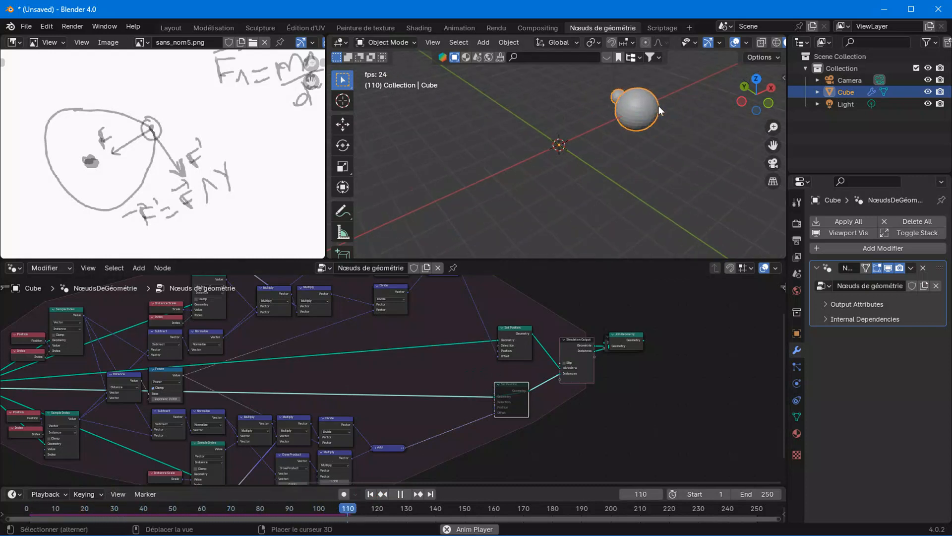
middle_click_drag(659, 105, 564, 140, "shift")
Step: Set the Multiply node after the upper Cross Product to 4.600 on all axes and restart the simulation
scroll(351, 331, "up", 1)
middle_click_drag(352, 331, 273, 445)
scroll(317, 407, "up", 3)
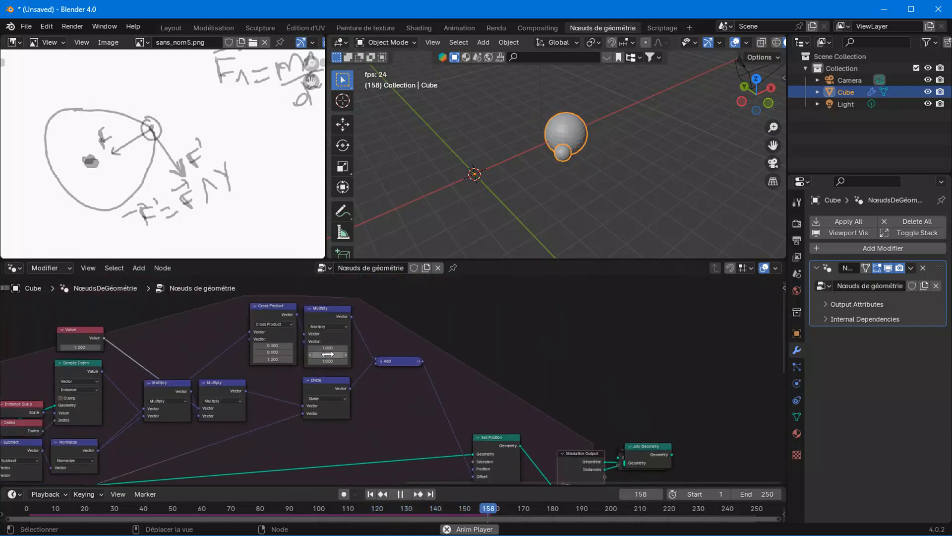
left_click_drag(328, 348, 345, 361)
left_click(369, 494)
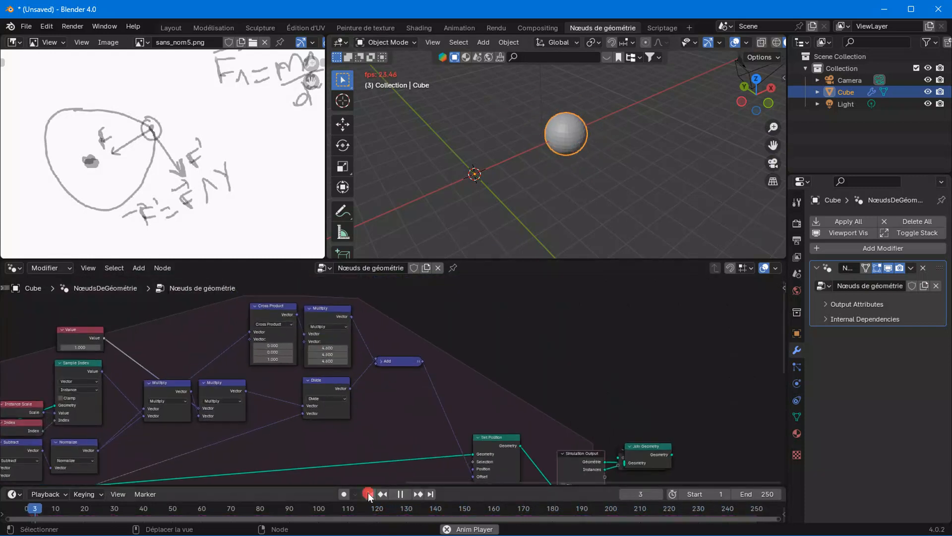
Step: Watch the small sphere's wider orbit from farther away and stop the playback
scroll(547, 158, "down", 4)
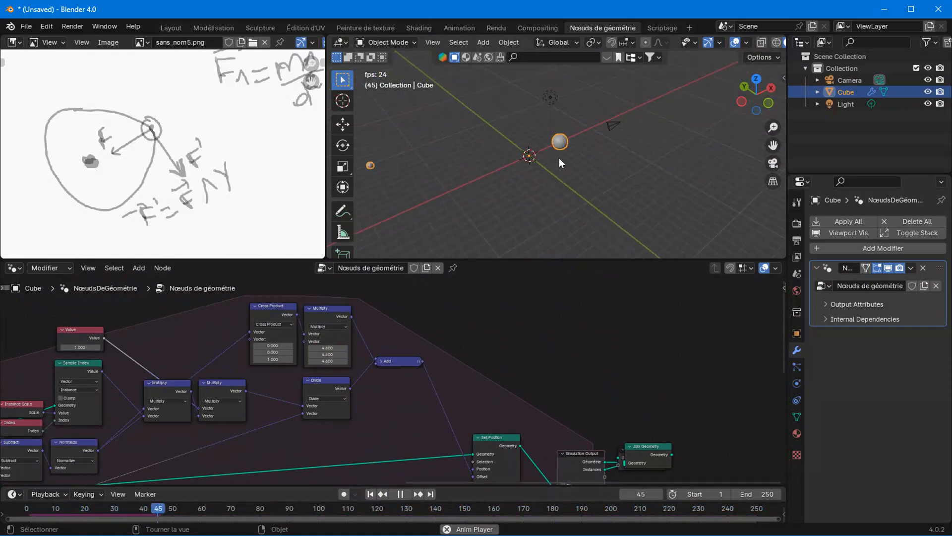
scroll(560, 124, "down", 3)
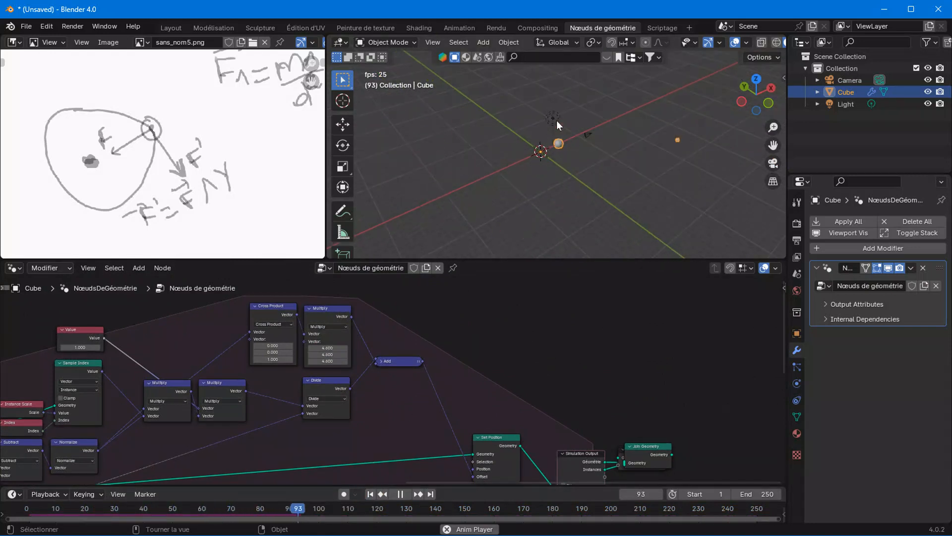
scroll(371, 377, "down", 3)
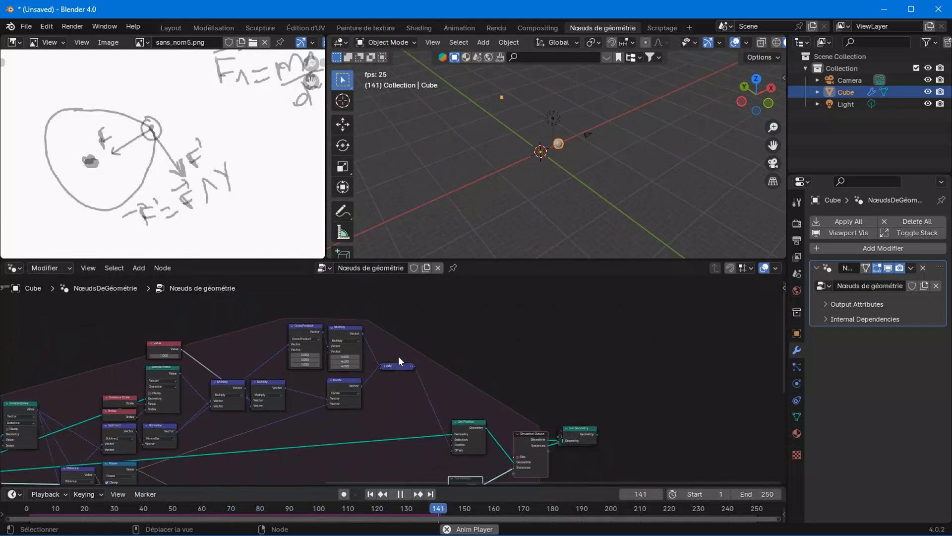
key("space")
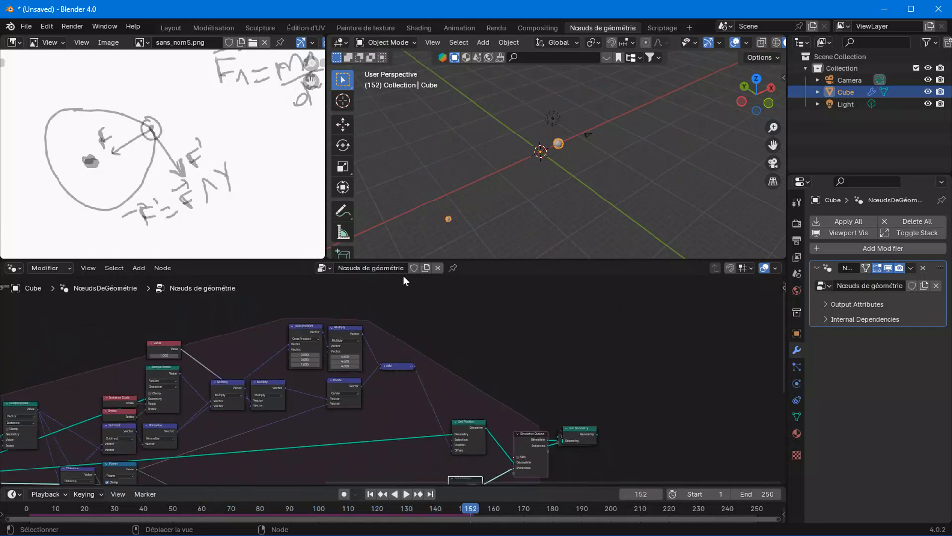